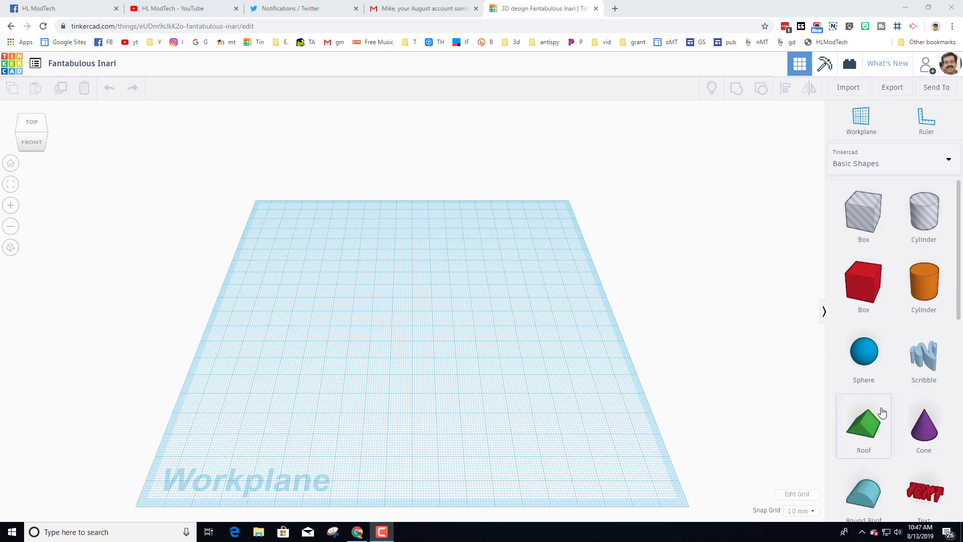
Add a sphere to the workplane and raise it 20 mm
{"action": "left_click_drag", "start_coordinate": [863, 364], "coordinate": [381, 342]}
{"action": "right_click_drag", "start_coordinate": [531, 387], "coordinate": [431, 311]}
{"action": "left_click_drag", "start_coordinate": [369, 256], "coordinate": [368, 217]}
Duplicate the sphere, move the copy right and stretch it to 34 wide by 36 deep
{"action": "key", "text": "ctrl+d"}
{"action": "key", "text": "ctrl+d"}
{"action": "left_click", "coordinate": [368, 254]}
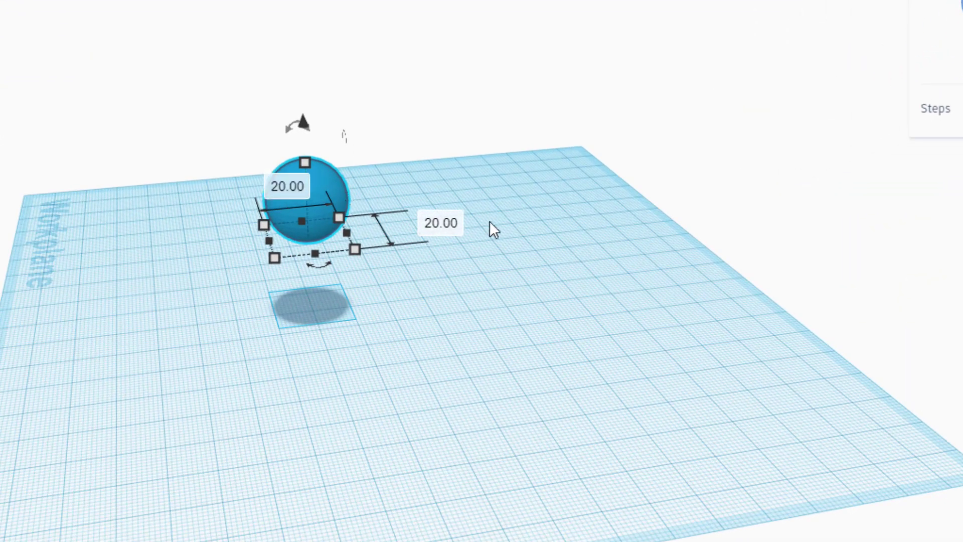
{"action": "left_click", "coordinate": [520, 317]}
{"action": "left_click_drag", "start_coordinate": [332, 213], "coordinate": [465, 204]}
{"action": "left_click_drag", "start_coordinate": [401, 231], "coordinate": [349, 248]}
{"action": "left_click_drag", "start_coordinate": [415, 251], "coordinate": [432, 280]}
Select both spheres together
{"action": "left_click_drag", "start_coordinate": [217, 153], "coordinate": [408, 318]}
{"action": "left_click", "coordinate": [151, 95]}
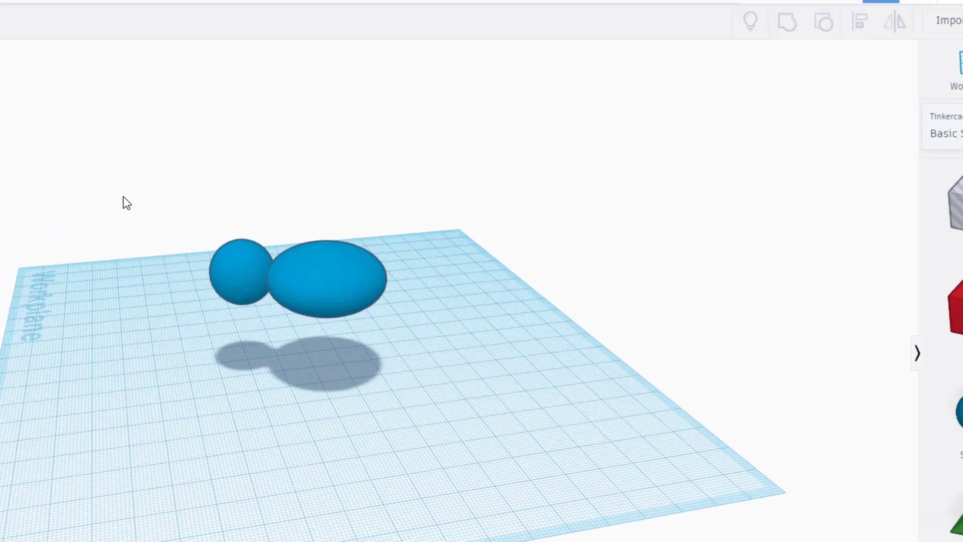
{"action": "left_click_drag", "start_coordinate": [118, 182], "coordinate": [206, 246]}
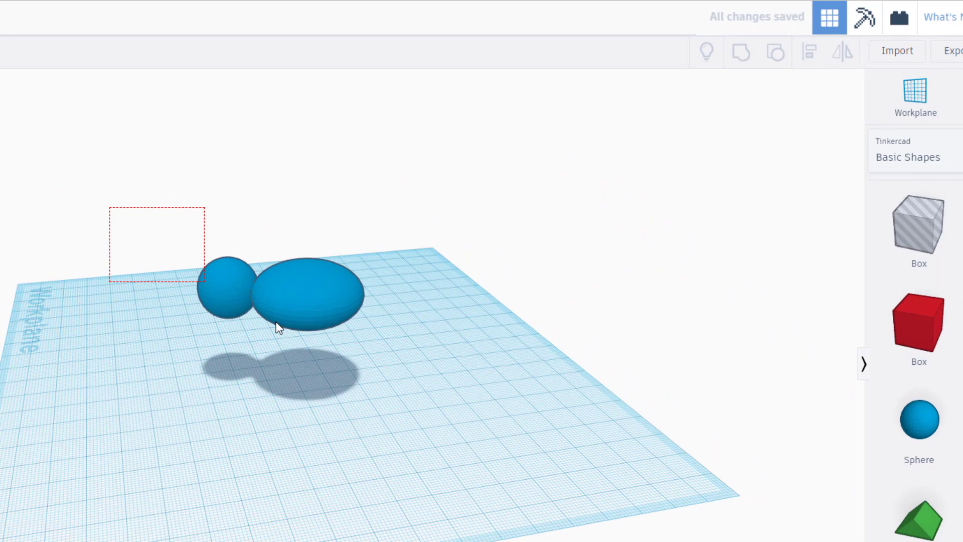
{"action": "left_click_drag", "start_coordinate": [276, 323], "coordinate": [331, 344]}
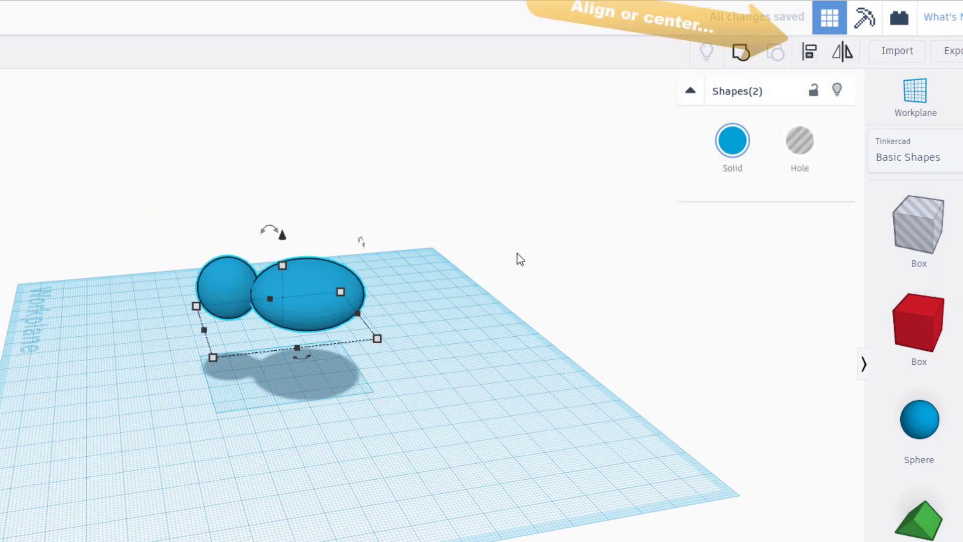
Align the small sphere with the large one
{"action": "left_click", "coordinate": [810, 55]}
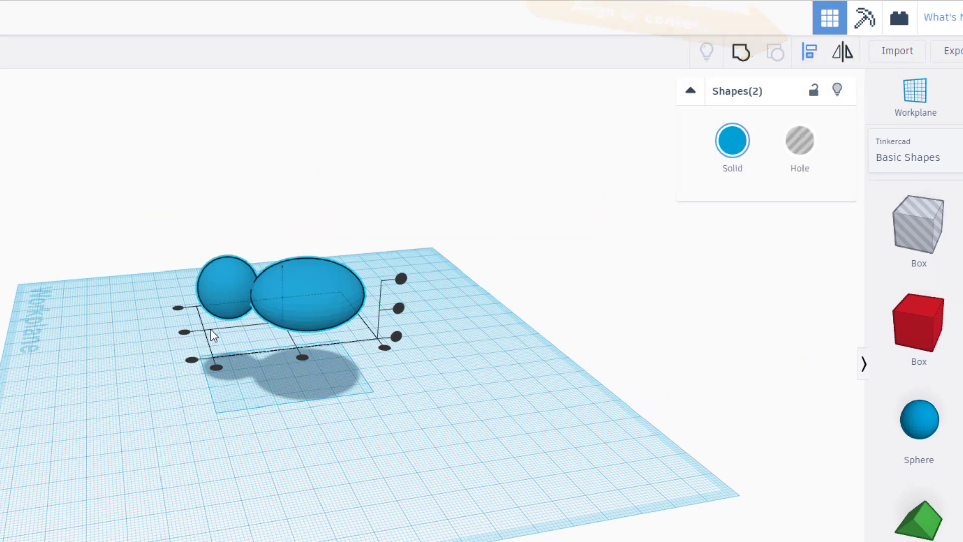
{"action": "left_click", "coordinate": [297, 301]}
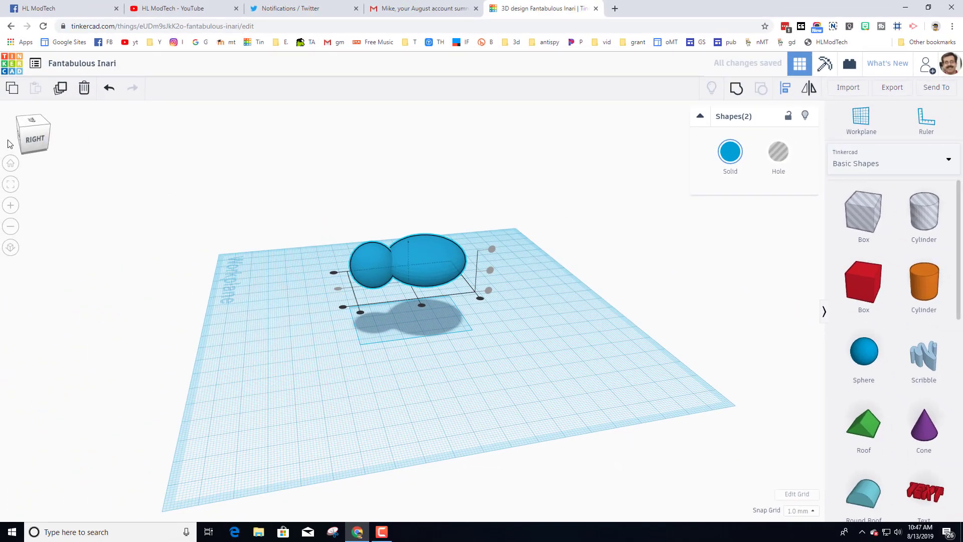
{"action": "left_click", "coordinate": [24, 133]}
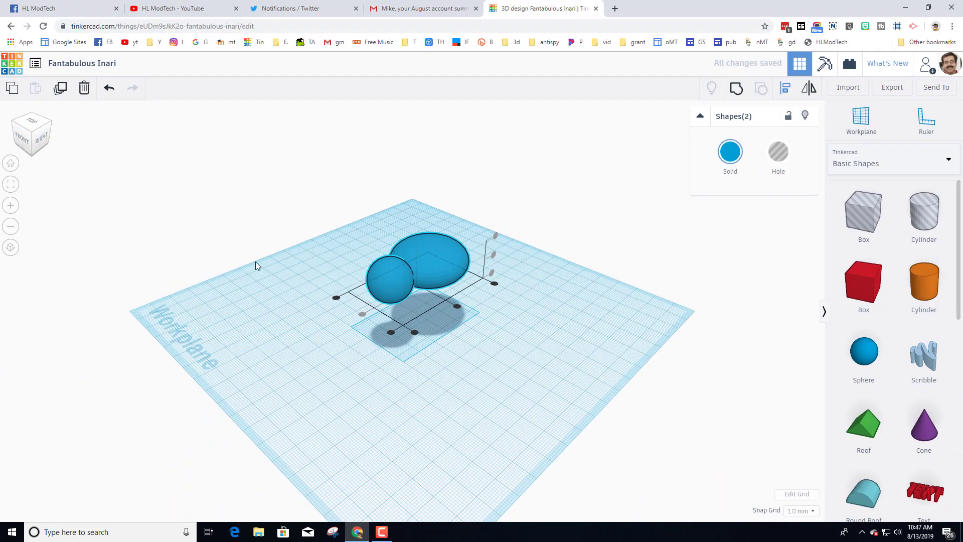
{"action": "right_click_drag", "start_coordinate": [313, 297], "coordinate": [510, 276]}
{"action": "left_click", "coordinate": [510, 276]}
Resize the oval body to 31 mm tall and 44 mm long, then select both spheres
{"action": "left_click", "coordinate": [438, 241]}
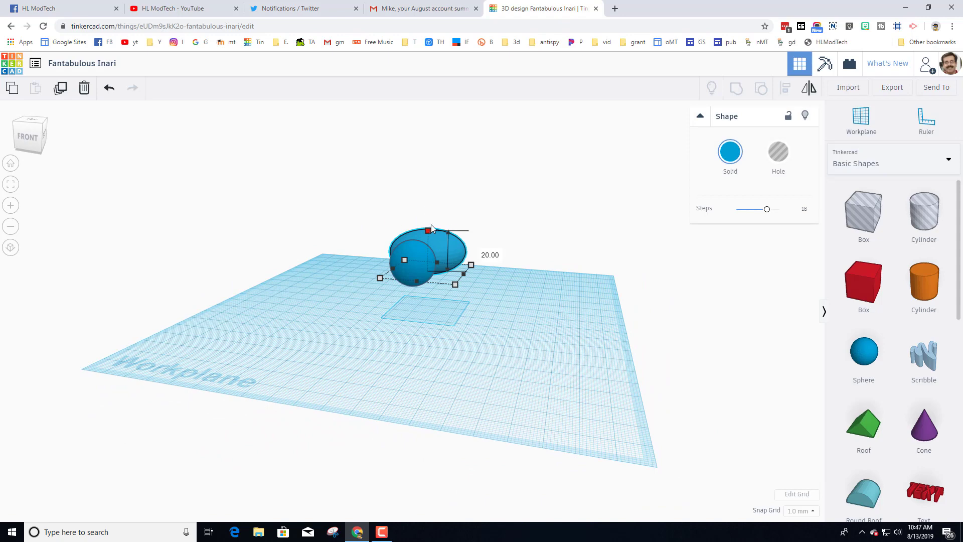
{"action": "right_click_drag", "start_coordinate": [451, 296], "coordinate": [433, 277]}
{"action": "left_click_drag", "start_coordinate": [432, 274], "coordinate": [428, 284]}
{"action": "key", "text": "ctrl+z"}
{"action": "mouse_move", "coordinate": [446, 303]}
{"action": "right_mouse_down"}
{"action": "mouse_move", "coordinate": [394, 295]}
{"action": "mouse_move", "coordinate": [424, 286]}
{"action": "mouse_move", "coordinate": [426, 274]}
{"action": "mouse_move", "coordinate": [375, 288]}
{"action": "mouse_move", "coordinate": [484, 353]}
{"action": "mouse_move", "coordinate": [517, 361]}
{"action": "mouse_move", "coordinate": [301, 337]}
{"action": "mouse_move", "coordinate": [446, 296]}
{"action": "right_mouse_up"}
{"action": "left_click", "coordinate": [426, 274]}
{"action": "left_click_drag", "start_coordinate": [461, 304], "coordinate": [479, 307]}
{"action": "left_click_drag", "start_coordinate": [310, 225], "coordinate": [450, 304]}
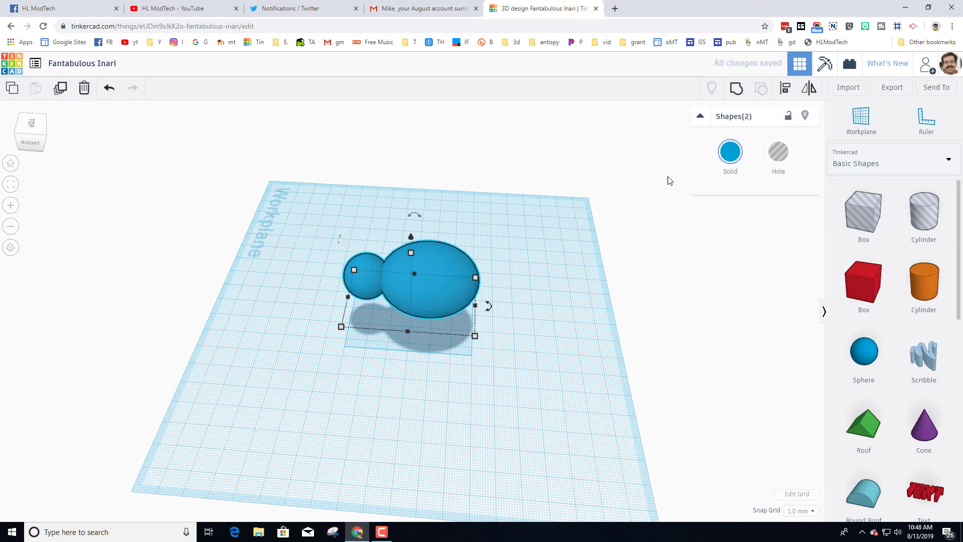
Colour both the head and body spheres grey
{"action": "left_click", "coordinate": [720, 158]}
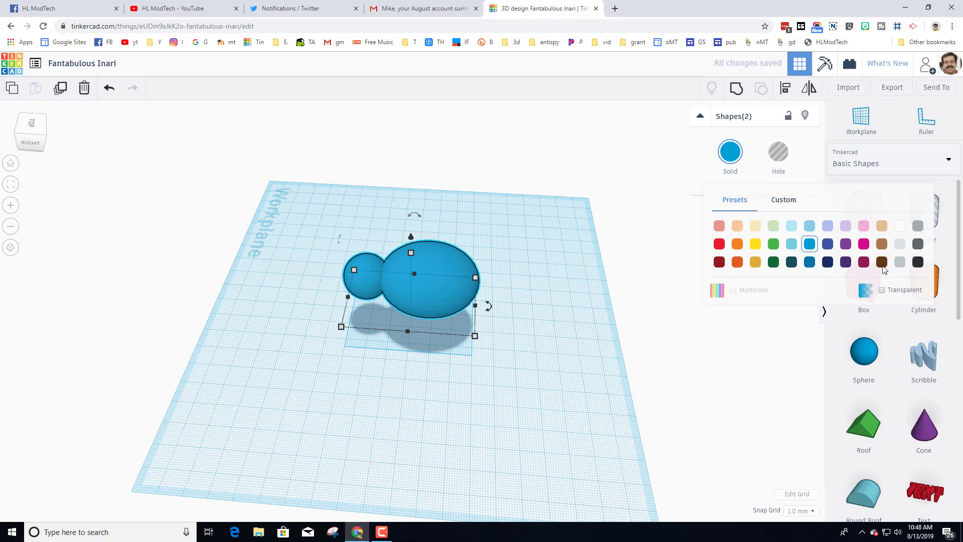
{"action": "left_click", "coordinate": [904, 267]}
{"action": "right_click_drag", "start_coordinate": [521, 296], "coordinate": [565, 243]}
{"action": "left_click", "coordinate": [747, 161]}
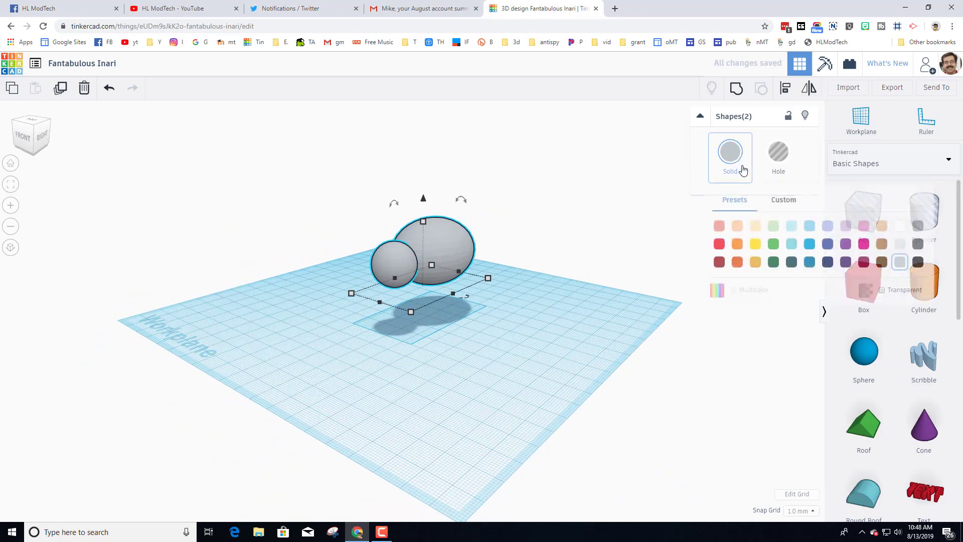
{"action": "left_click", "coordinate": [919, 226]}
{"action": "right_click_drag", "start_coordinate": [667, 262], "coordinate": [468, 333]}
{"action": "scroll", "coordinate": [465, 329], "scroll_direction": "up", "scroll_amount": 3}
{"action": "left_click", "coordinate": [541, 307]}
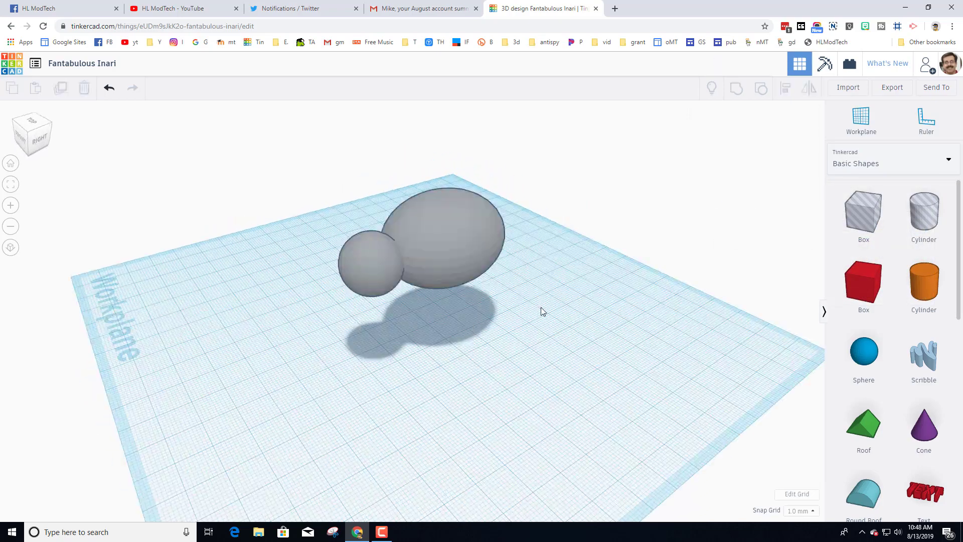
Widen the head sphere from 22 to 24 mm
{"action": "left_click", "coordinate": [383, 274]}
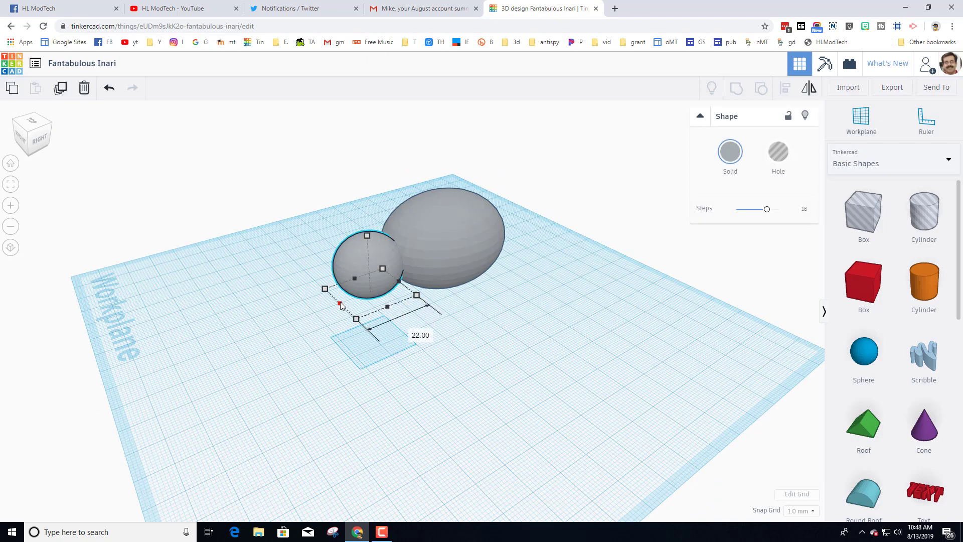
{"action": "left_click_drag", "start_coordinate": [339, 304], "coordinate": [332, 307]}
{"action": "right_click_drag", "start_coordinate": [477, 318], "coordinate": [606, 322]}
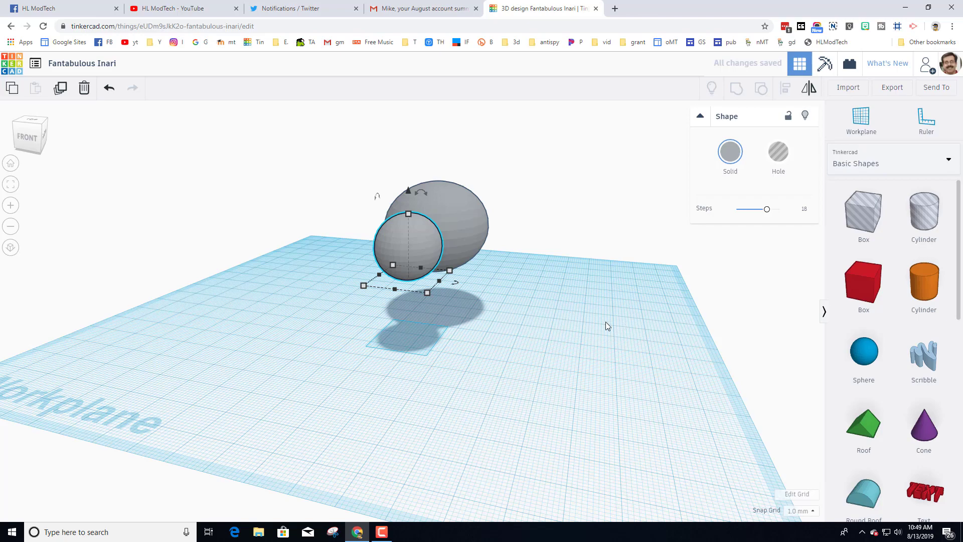
{"action": "right_click_drag", "start_coordinate": [673, 317], "coordinate": [690, 305]}
{"action": "left_click", "coordinate": [856, 170]}
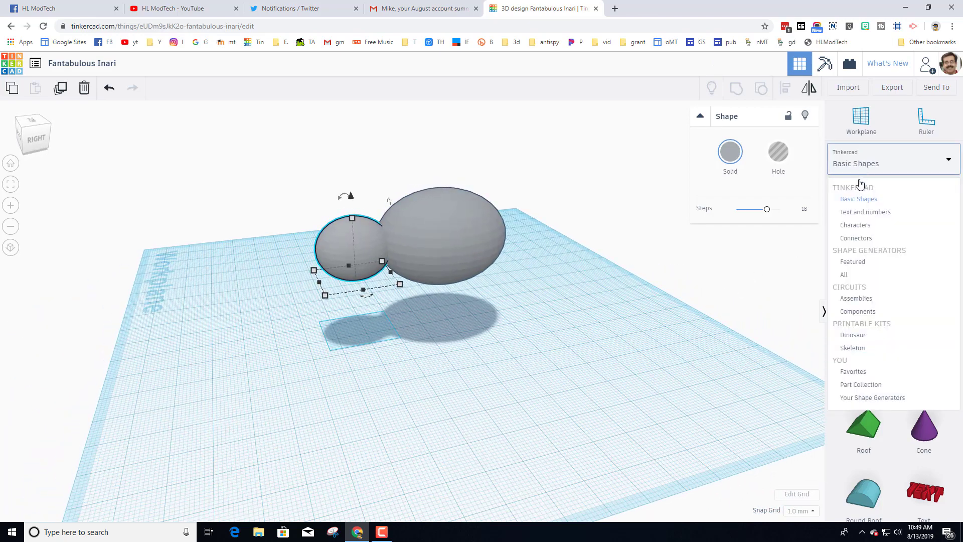
Add a Bent Pipe from Featured Shape Generators and scale it proportionally to 18 × 18 mm
{"action": "left_click", "coordinate": [851, 264]}
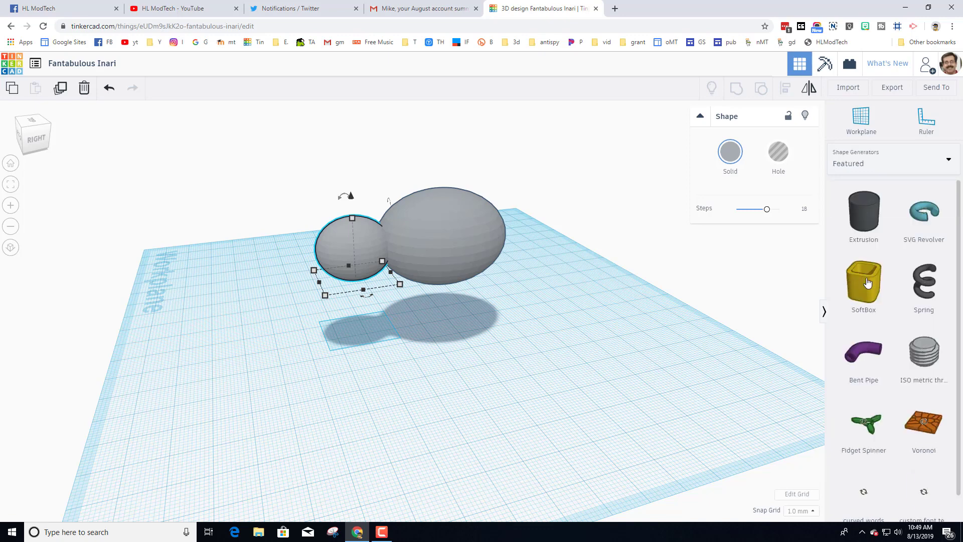
{"action": "left_click_drag", "start_coordinate": [865, 351], "coordinate": [496, 333]}
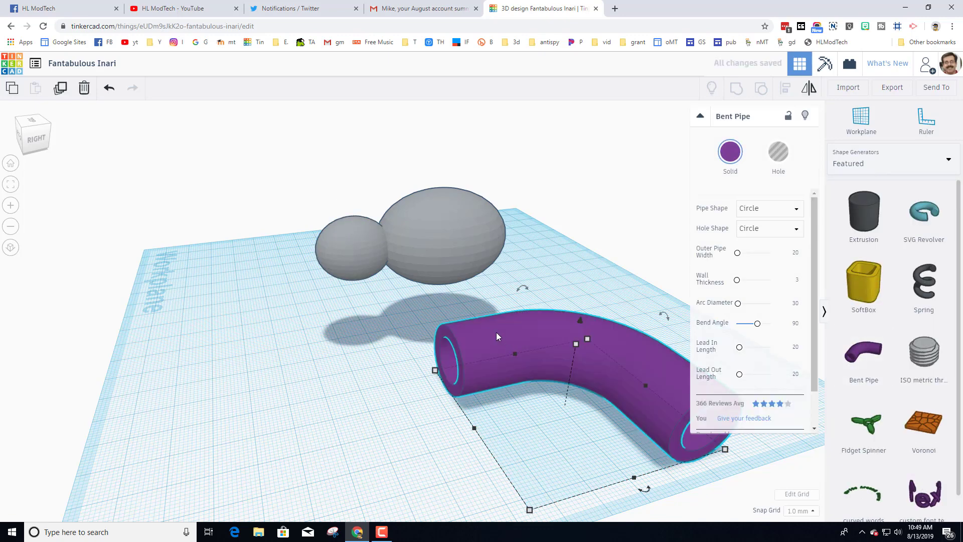
{"action": "scroll", "coordinate": [584, 360], "scroll_direction": "down", "scroll_amount": 3}
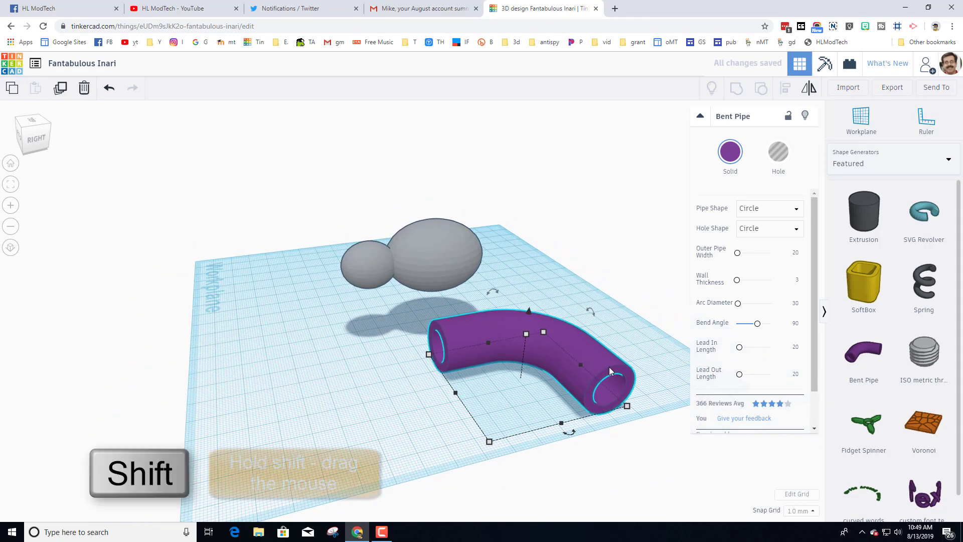
{"action": "mouse_move", "coordinate": [627, 407]}
{"action": "left_click_drag", "start_coordinate": [629, 409], "coordinate": [465, 344], "text": "shift"}
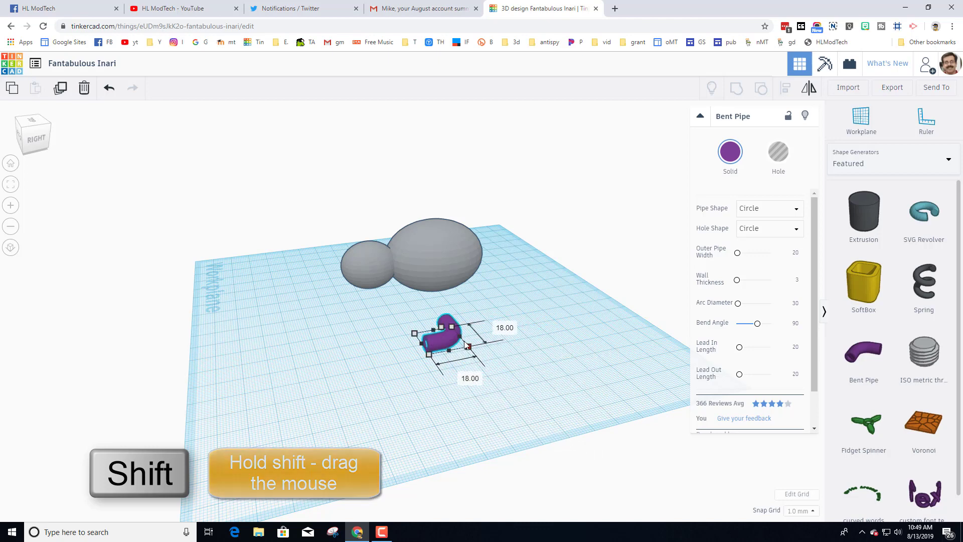
{"action": "right_click_drag", "start_coordinate": [356, 374], "coordinate": [463, 363]}
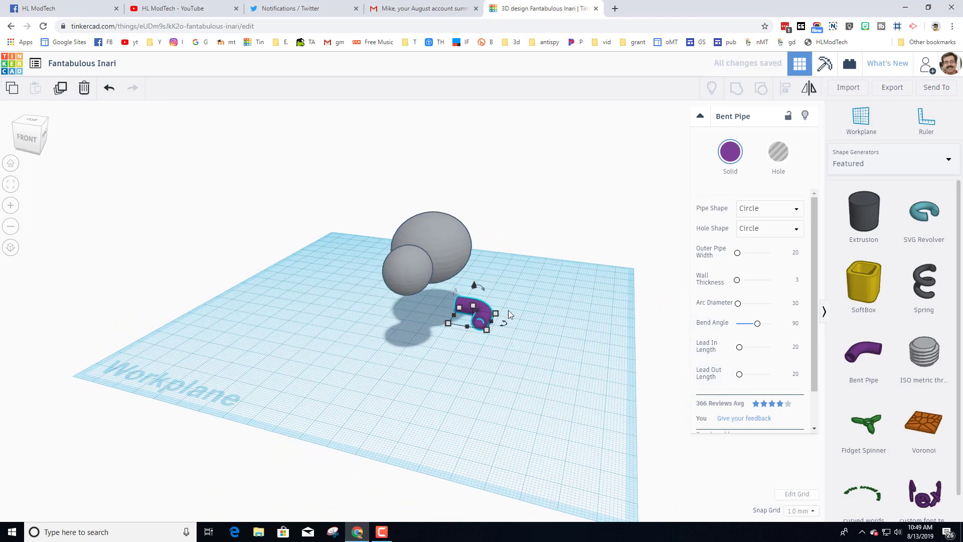
Rotate the bent pipe by -90° and mirror it
{"action": "scroll", "coordinate": [478, 303], "scroll_direction": "up", "scroll_amount": 4}
{"action": "left_click_drag", "start_coordinate": [510, 287], "coordinate": [487, 307]}
{"action": "right_click_drag", "start_coordinate": [487, 308], "coordinate": [436, 357]}
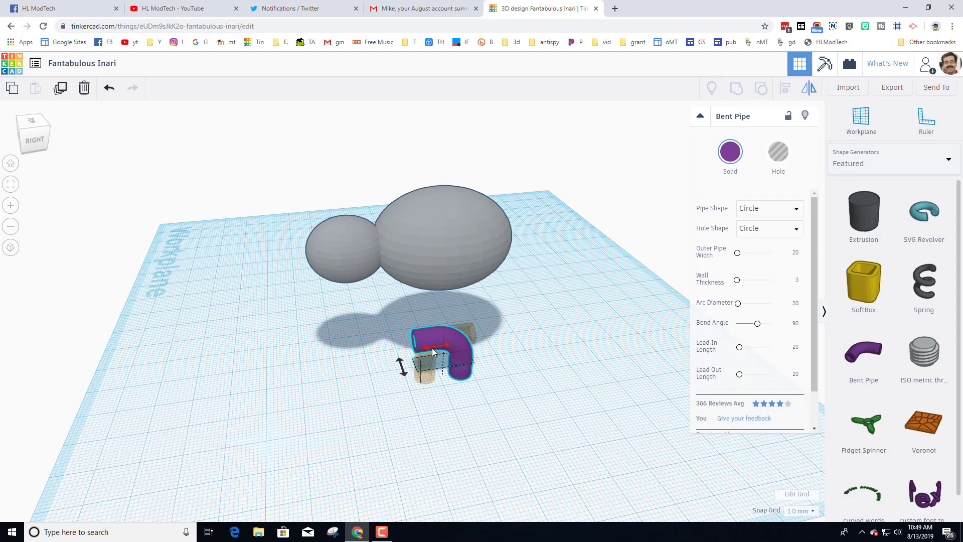
{"action": "right_click_drag", "start_coordinate": [435, 351], "coordinate": [458, 343]}
{"action": "left_click", "coordinate": [454, 342]}
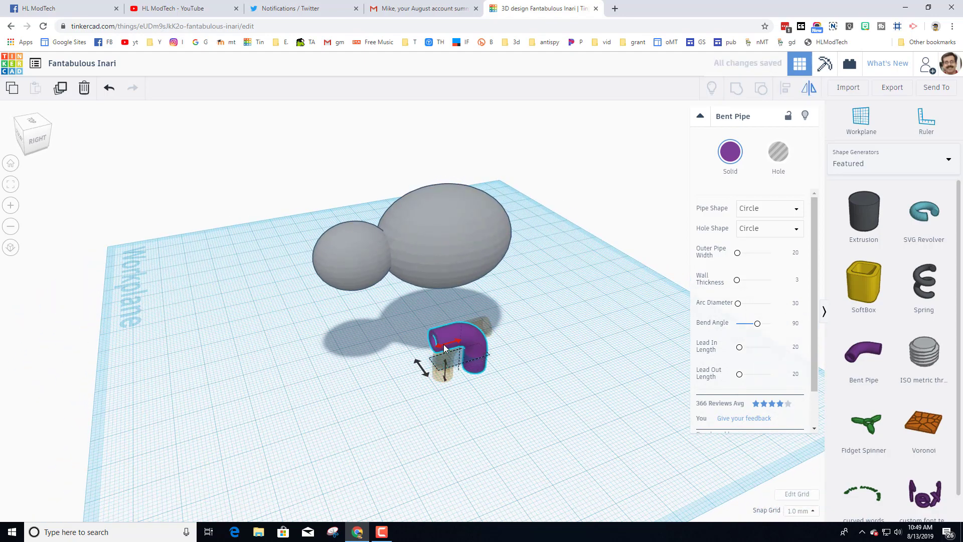
{"action": "left_click", "coordinate": [444, 346]}
{"action": "left_click", "coordinate": [377, 366]}
Move the pipe under the head, lift it 12 mm plus a nudge, and select all three shapes
{"action": "left_click_drag", "start_coordinate": [472, 342], "coordinate": [315, 335]}
{"action": "right_click_drag", "start_coordinate": [390, 372], "coordinate": [477, 362]}
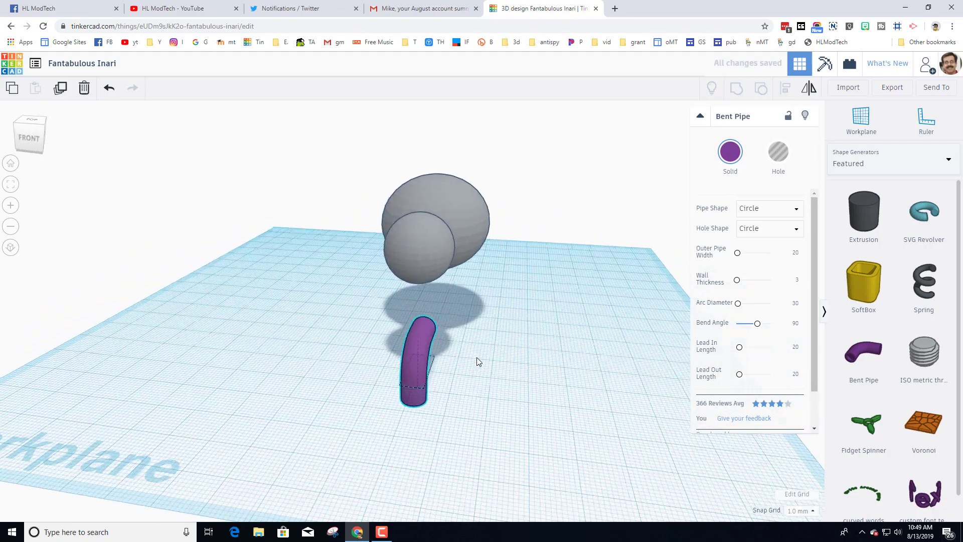
{"action": "left_click_drag", "start_coordinate": [423, 305], "coordinate": [422, 242]}
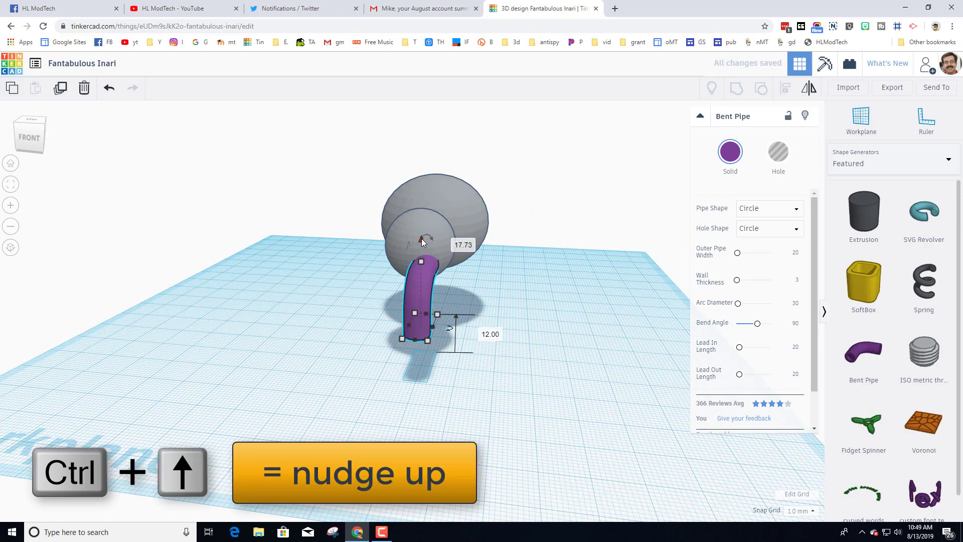
{"action": "key", "text": "ctrl+Up"}
{"action": "key", "text": "ctrl+Up"}
{"action": "key", "text": "ctrl+Up"}
{"action": "key", "text": "ctrl+Up"}
{"action": "key", "text": "ctrl+Up"}
{"action": "right_click_drag", "start_coordinate": [542, 313], "coordinate": [482, 341]}
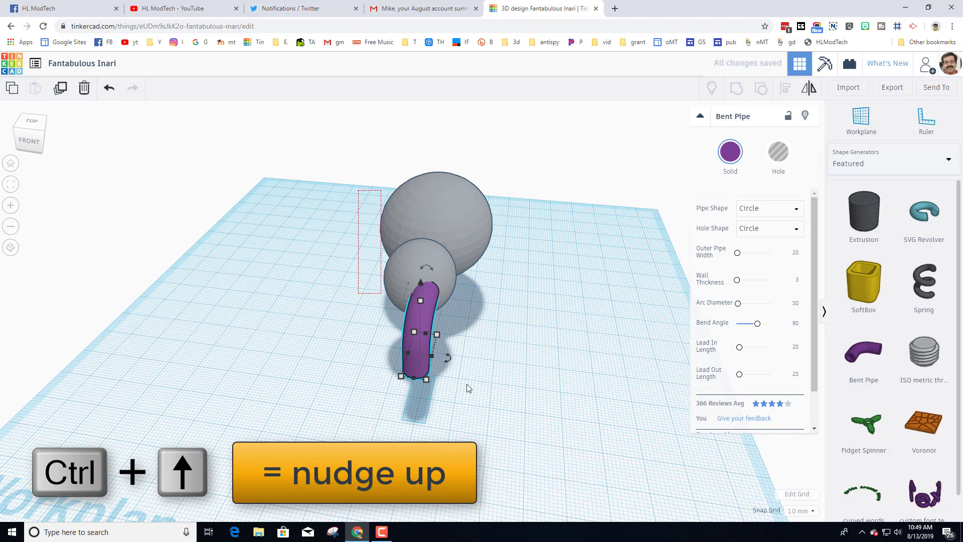
{"action": "left_click_drag", "start_coordinate": [475, 383], "coordinate": [475, 385]}
{"action": "left_click", "coordinate": [781, 92]}
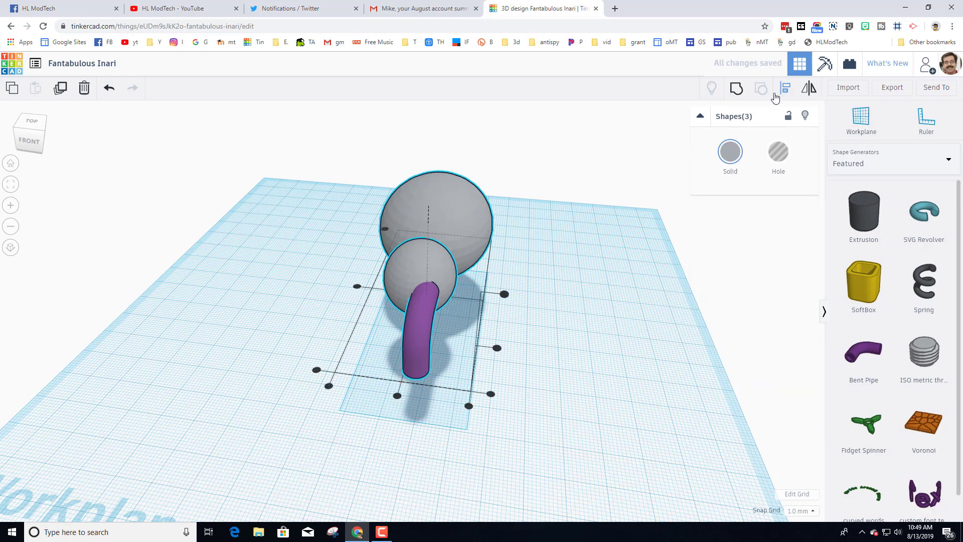
Align the three shapes along the front and shrink the bent pipe trunk
{"action": "left_click", "coordinate": [397, 396]}
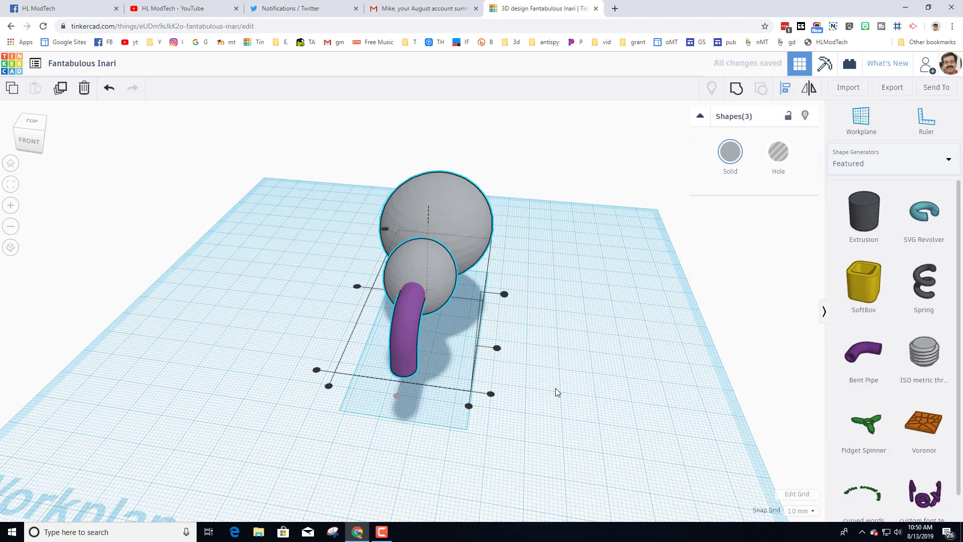
{"action": "right_click_drag", "start_coordinate": [555, 391], "coordinate": [403, 360]}
{"action": "left_click", "coordinate": [405, 360]}
{"action": "left_click", "coordinate": [289, 238]}
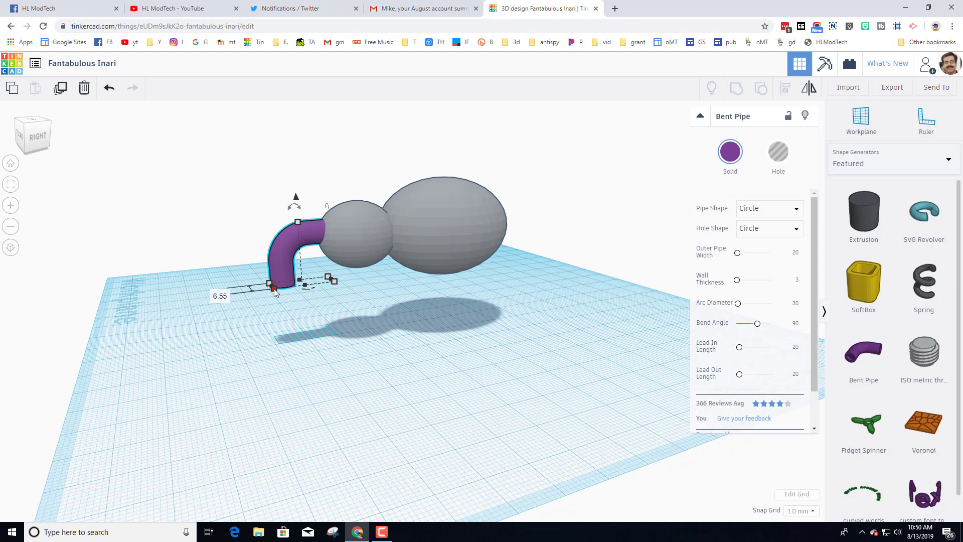
{"action": "left_click_drag", "start_coordinate": [275, 292], "coordinate": [284, 286]}
{"action": "right_click_drag", "start_coordinate": [275, 327], "coordinate": [399, 316]}
{"action": "left_click", "coordinate": [330, 186]}
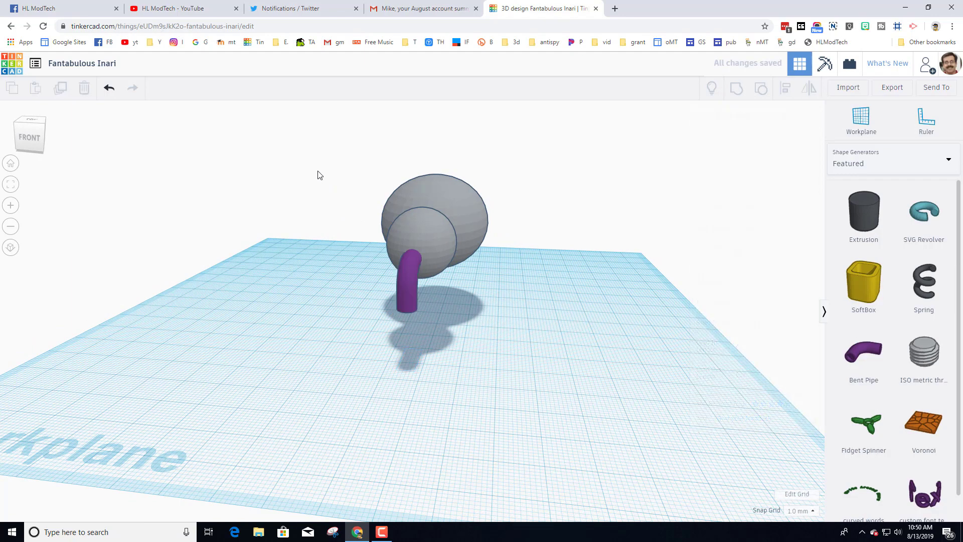
Centre the trunk, head and body on two axes with Align
{"action": "left_click_drag", "start_coordinate": [500, 355], "coordinate": [501, 355]}
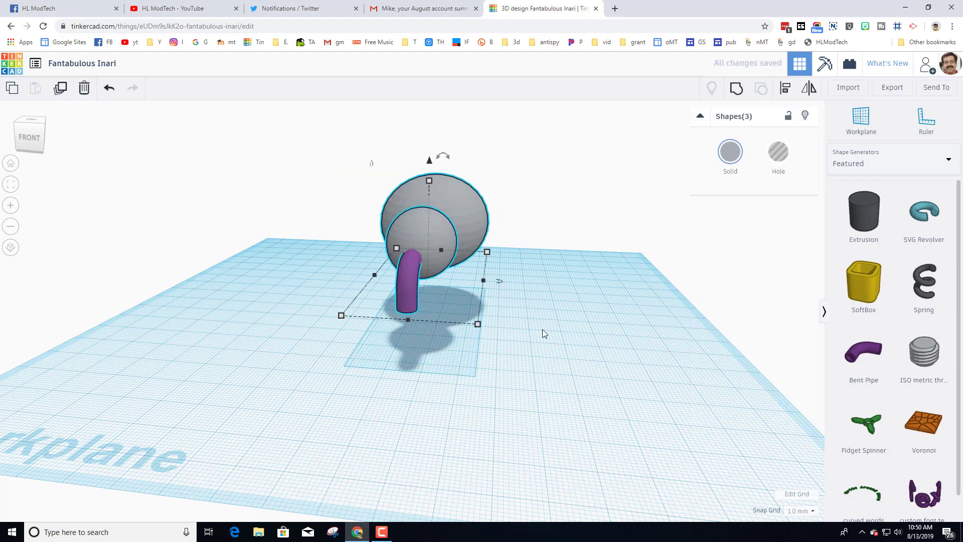
{"action": "left_click", "coordinate": [788, 88]}
{"action": "left_click", "coordinate": [405, 329]}
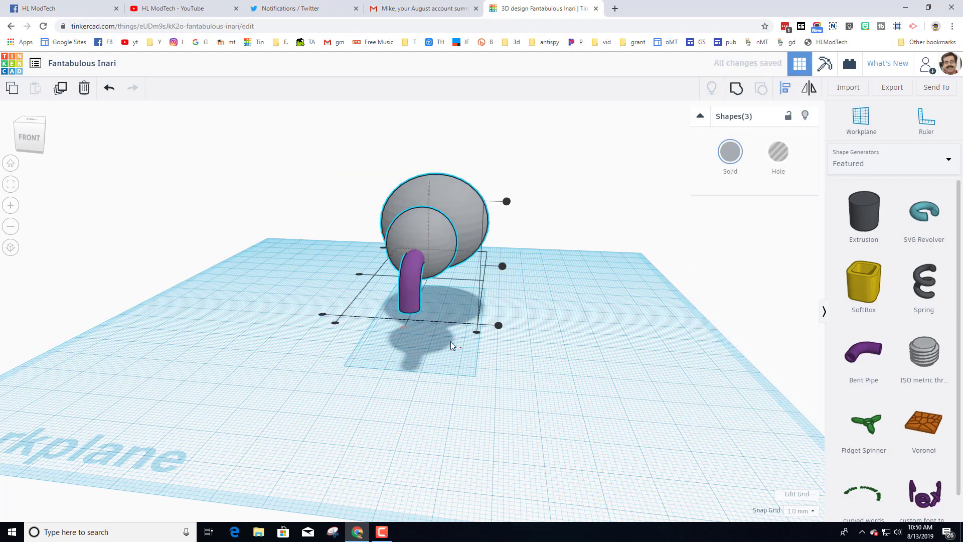
{"action": "left_click", "coordinate": [458, 347]}
{"action": "left_click", "coordinate": [407, 300]}
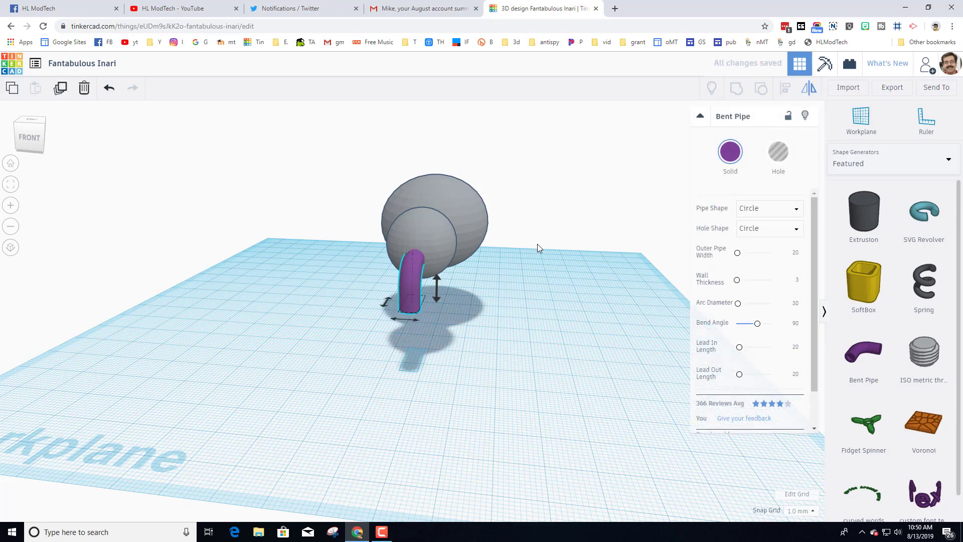
Lower the bent pipe three steps and shift it left against the other pipe
{"action": "right_click_drag", "start_coordinate": [494, 331], "coordinate": [311, 357]}
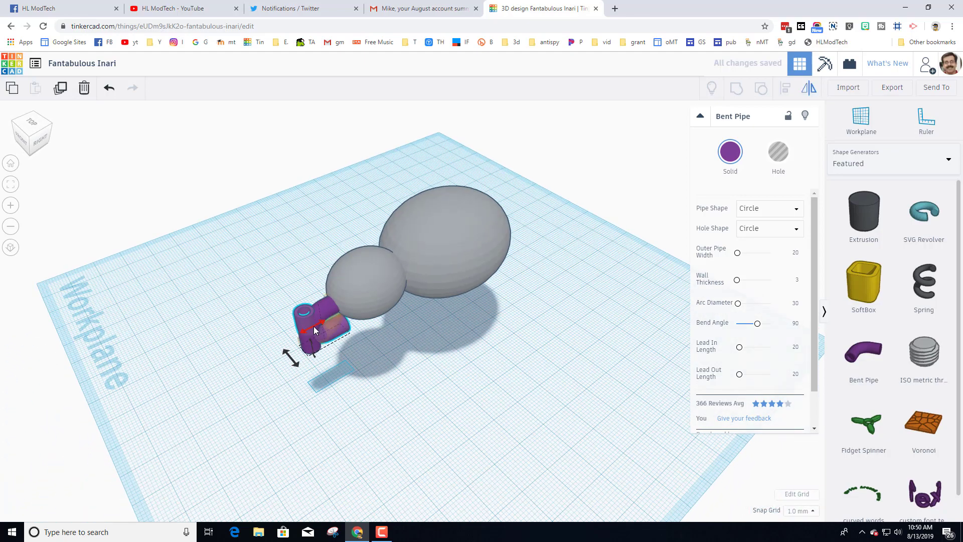
{"action": "right_click_drag", "start_coordinate": [353, 342], "coordinate": [312, 276]}
{"action": "key", "text": "ctrl+Down"}
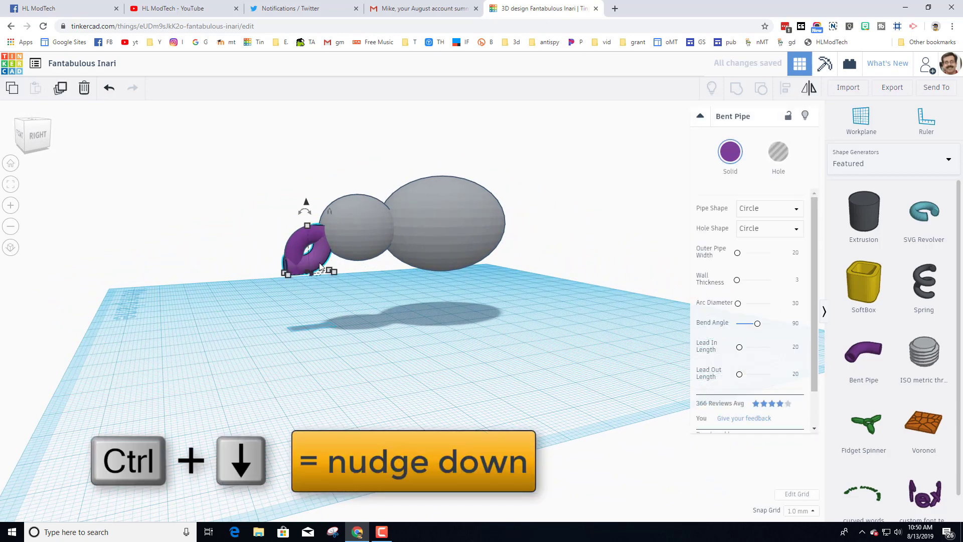
{"action": "key", "text": "ctrl+Down"}
{"action": "key", "text": "ctrl+Down"}
{"action": "key", "text": "ctrl+Down"}
{"action": "key", "text": "ctrl+Down"}
{"action": "key", "text": "ctrl+Down"}
{"action": "key", "text": "ctrl+Down"}
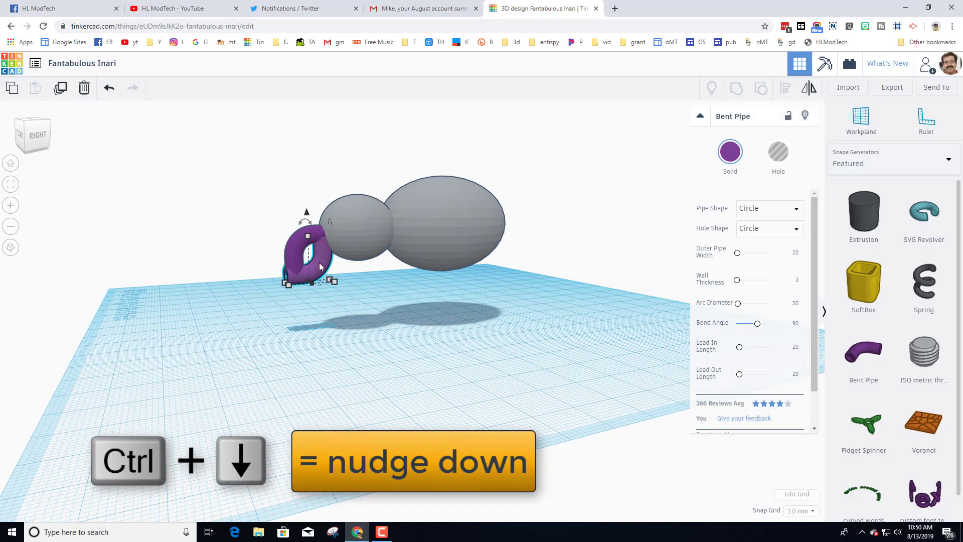
{"action": "key", "text": "ctrl+Down"}
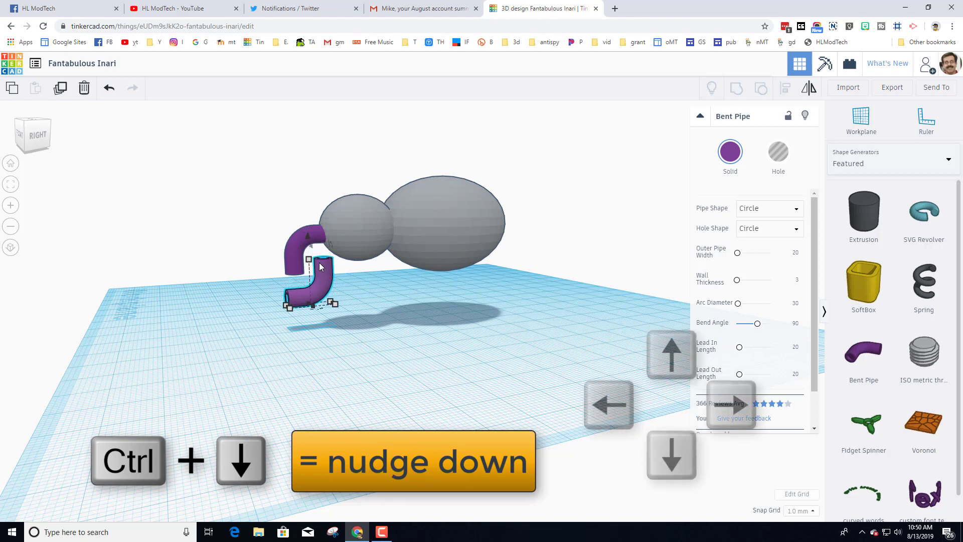
{"action": "key", "text": "Left"}
{"action": "key", "text": "Left"}
{"action": "key", "text": "Left"}
{"action": "key", "text": "Left"}
{"action": "key", "text": "Left"}
{"action": "key", "text": "Left"}
{"action": "key", "text": "Left"}
{"action": "key", "text": "Left"}
{"action": "right_click_drag", "start_coordinate": [331, 293], "coordinate": [242, 267]}
Group the two bent pipes into one trunk, tilt it slightly and raise it to the head
{"action": "left_click_drag", "start_coordinate": [221, 220], "coordinate": [291, 297]}
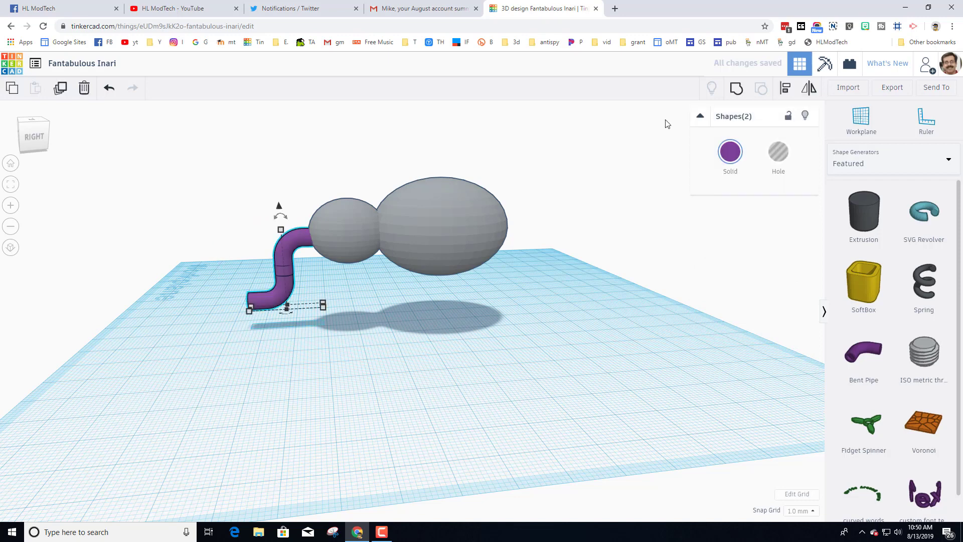
{"action": "key", "text": "ctrl+g"}
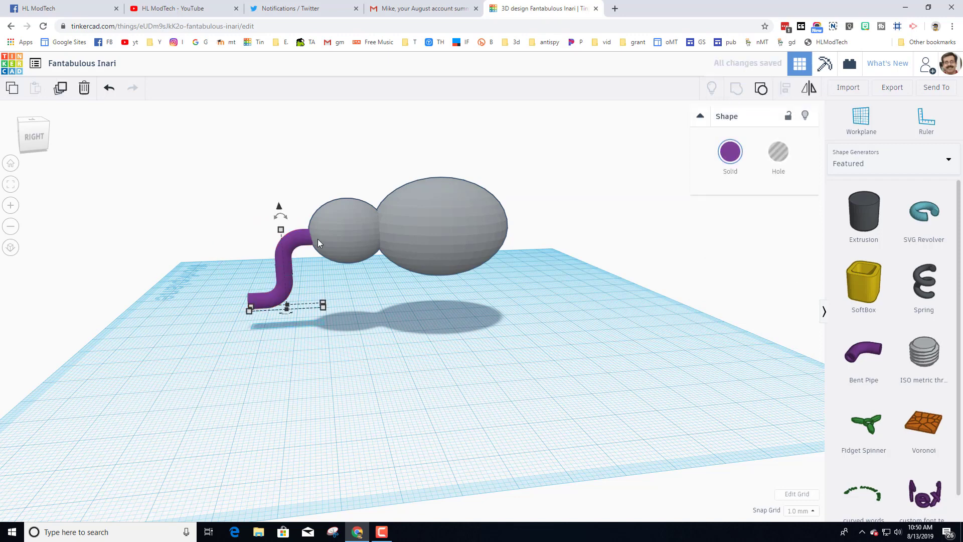
{"action": "left_click_drag", "start_coordinate": [280, 215], "coordinate": [303, 161]}
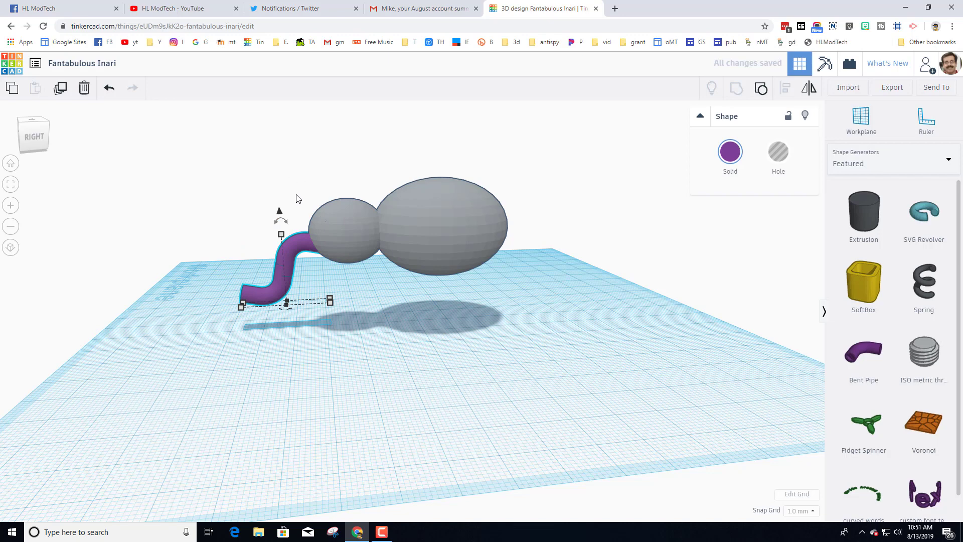
{"action": "key", "text": "ctrl+Up"}
{"action": "key", "text": "ctrl+Up"}
{"action": "key", "text": "ctrl+Up"}
{"action": "key", "text": "ctrl+Up"}
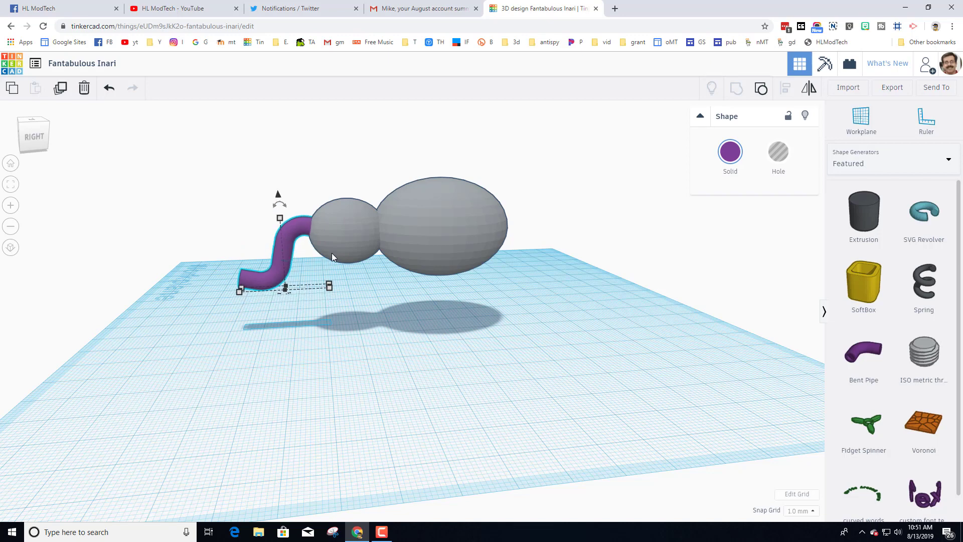
{"action": "key", "text": "ctrl+Up"}
{"action": "right_click_drag", "start_coordinate": [332, 236], "coordinate": [411, 260]}
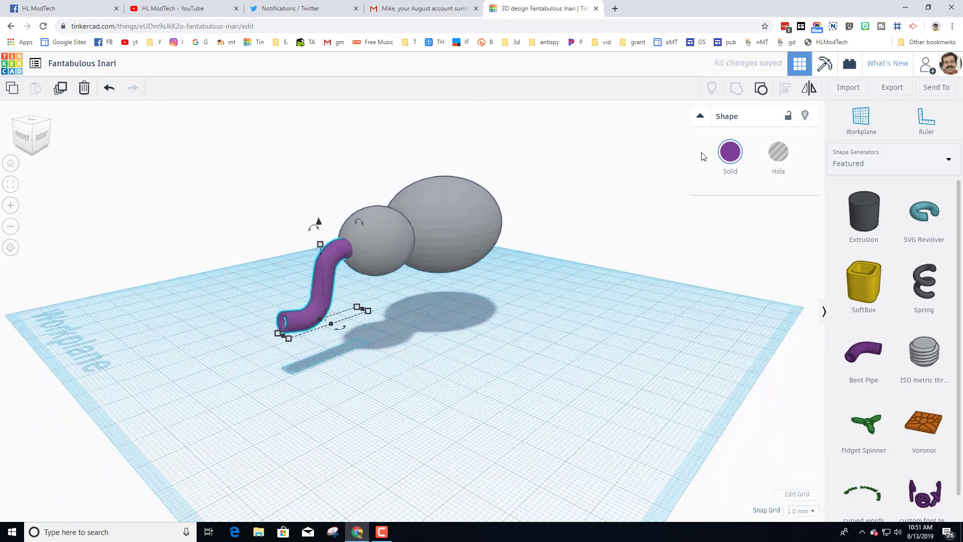
{"action": "left_click", "coordinate": [737, 156]}
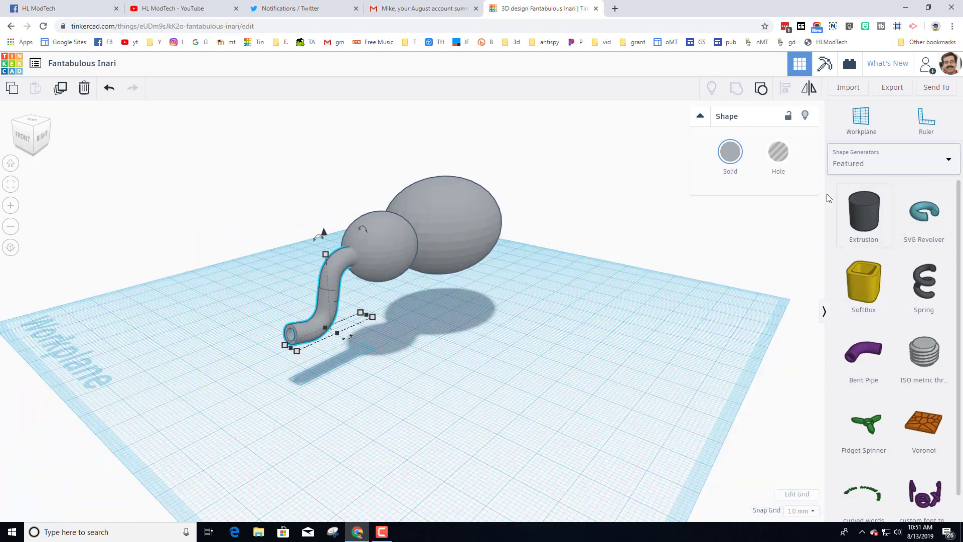
Add a white 6 mm sphere from Basic Shapes and a duplicate nudged just in front
{"action": "left_click", "coordinate": [862, 164]}
{"action": "left_click", "coordinate": [855, 198]}
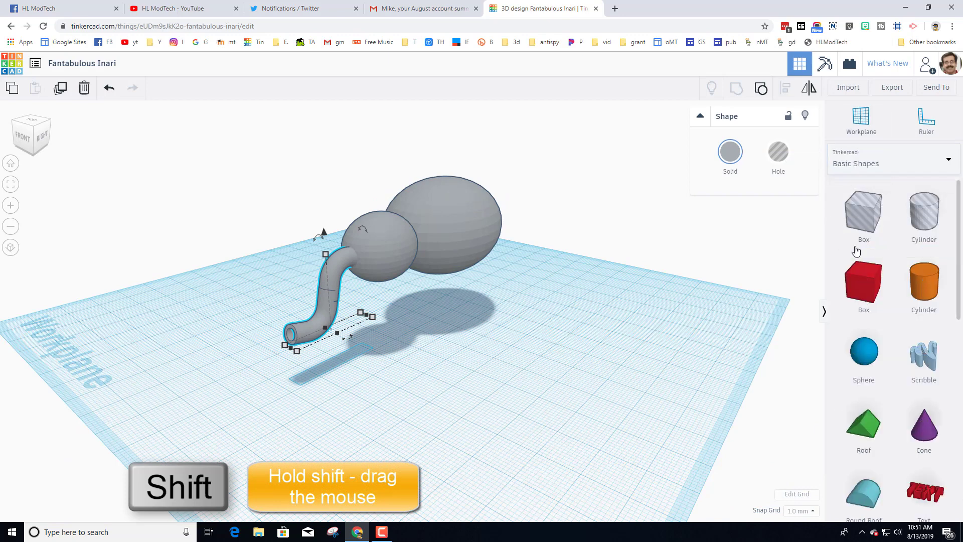
{"action": "left_click_drag", "start_coordinate": [857, 357], "coordinate": [544, 378]}
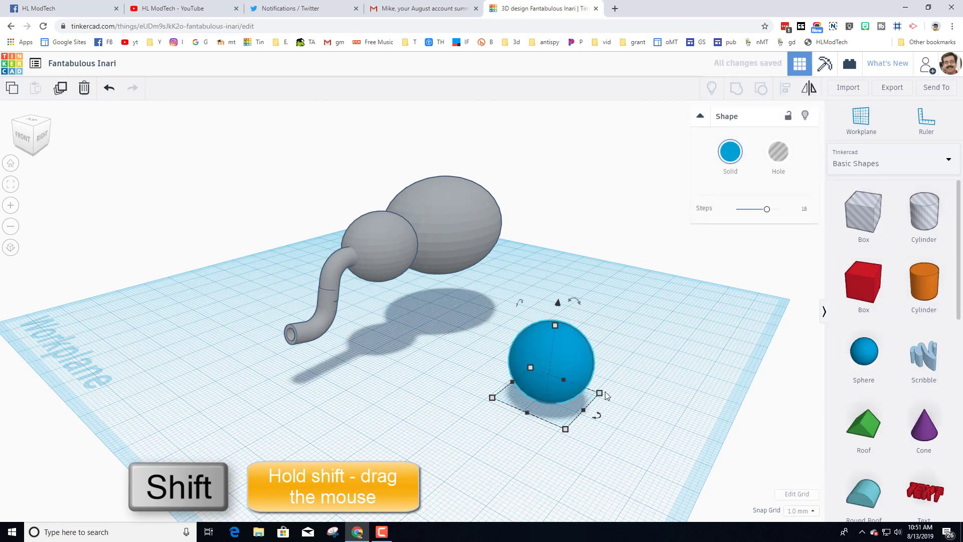
{"action": "left_click_drag", "start_coordinate": [555, 326], "coordinate": [558, 380], "text": "shift"}
{"action": "left_click", "coordinate": [731, 152]}
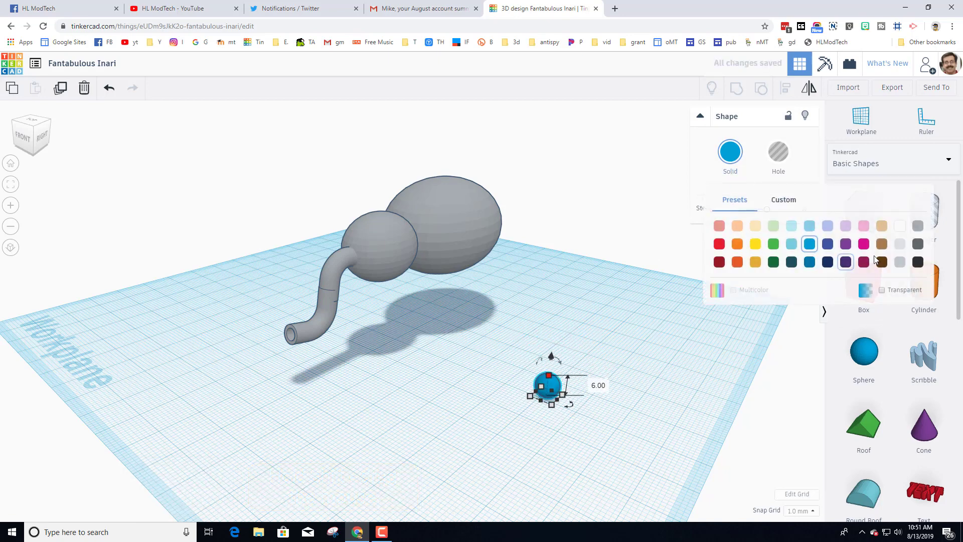
{"action": "left_click", "coordinate": [901, 226]}
{"action": "key", "text": "ctrl+d"}
{"action": "key", "text": "Down"}
{"action": "key", "text": "Down"}
{"action": "key", "text": "Down"}
{"action": "key", "text": "Down"}
{"action": "key", "text": "Down"}
{"action": "key", "text": "Down"}
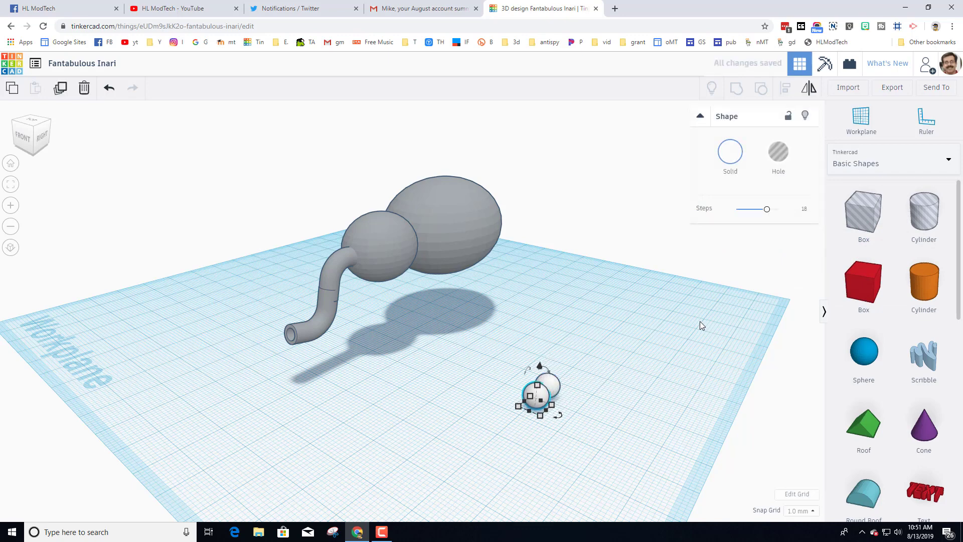
{"action": "left_click", "coordinate": [11, 185]}
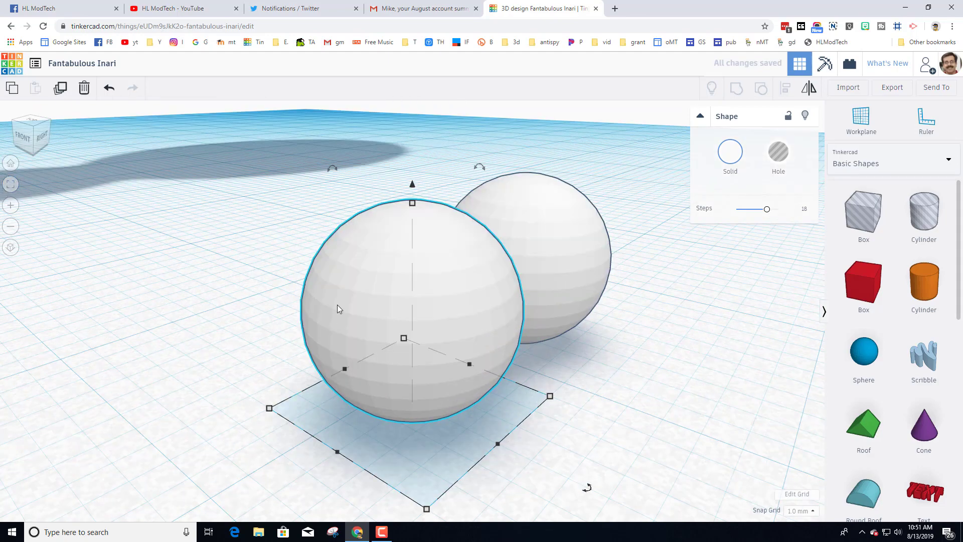
Shrink the front sphere to 4 mm high and colour it dark charcoal
{"action": "left_click_drag", "start_coordinate": [413, 206], "coordinate": [410, 273], "text": "shift"}
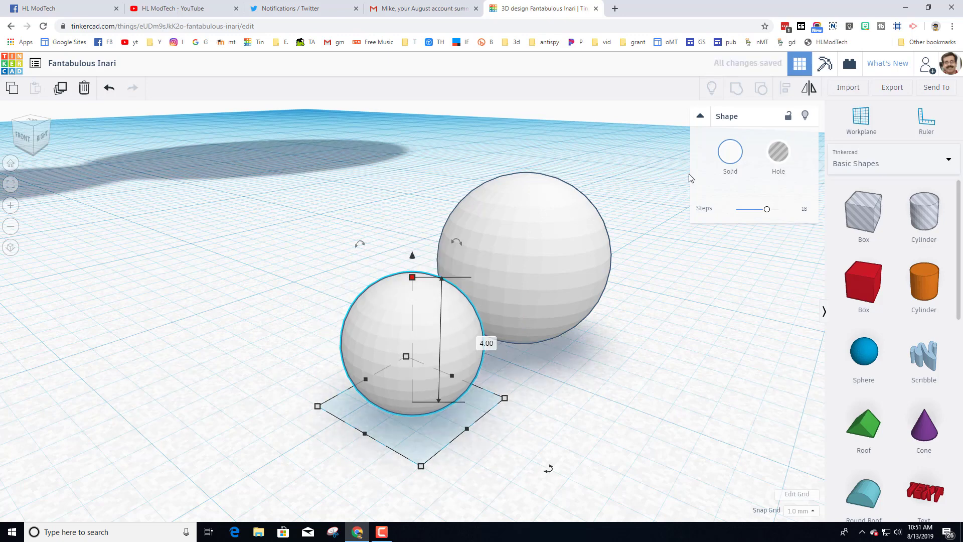
{"action": "left_click", "coordinate": [729, 156]}
{"action": "left_click", "coordinate": [918, 261]}
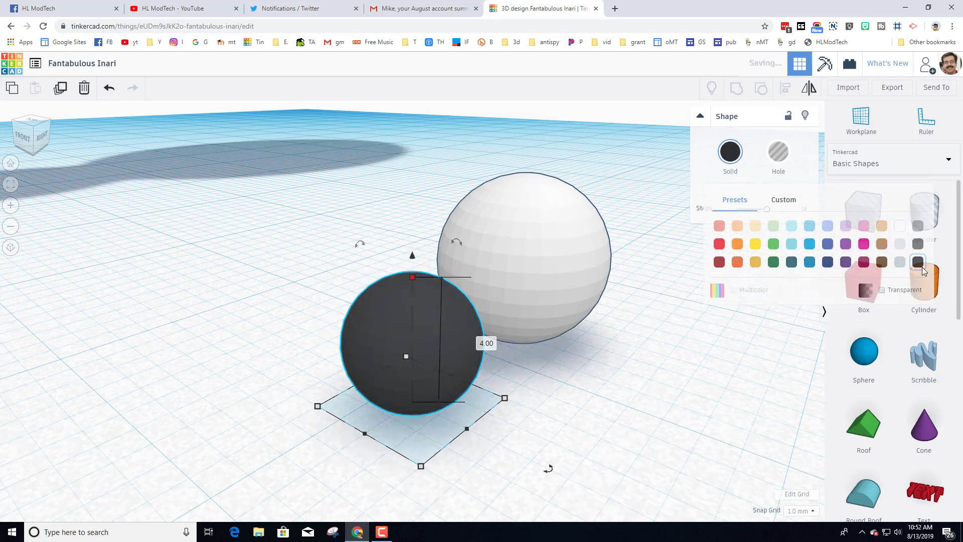
Nudge the dark sphere into the front of the white sphere as a pupil and lift it
{"action": "right_click_drag", "start_coordinate": [547, 355], "coordinate": [526, 350]}
{"action": "key", "text": "Right"}
{"action": "key", "text": "Right"}
{"action": "key", "text": "Right"}
{"action": "key", "text": "Right"}
{"action": "key", "text": "Right"}
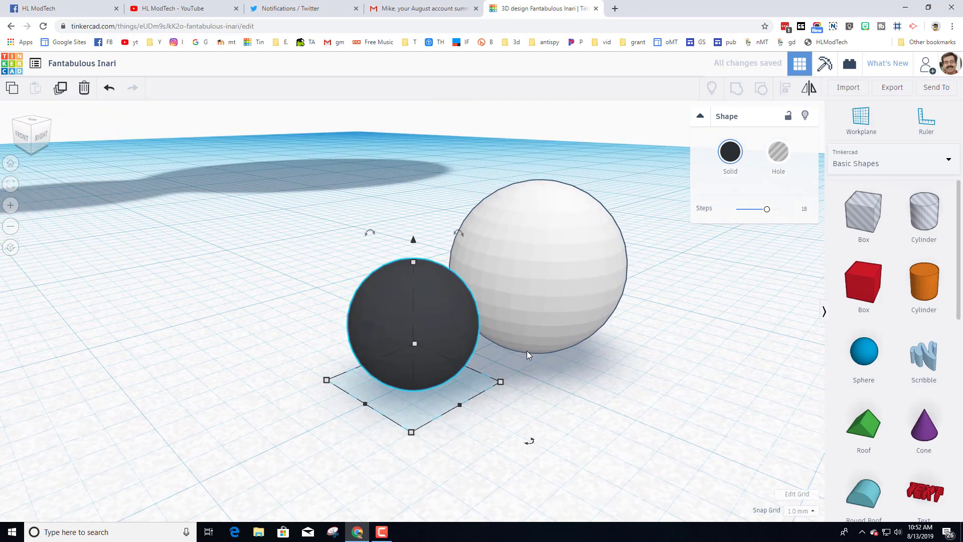
{"action": "key", "text": "Down"}
{"action": "key", "text": "Up"}
{"action": "key", "text": "Right"}
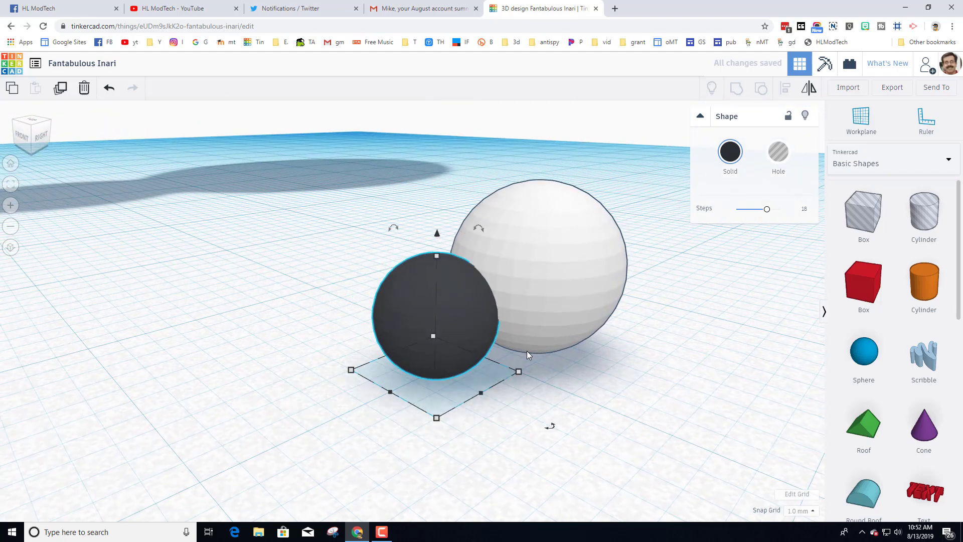
{"action": "key", "text": "Down"}
{"action": "key", "text": "Right"}
{"action": "key", "text": "Up"}
{"action": "key", "text": "Right"}
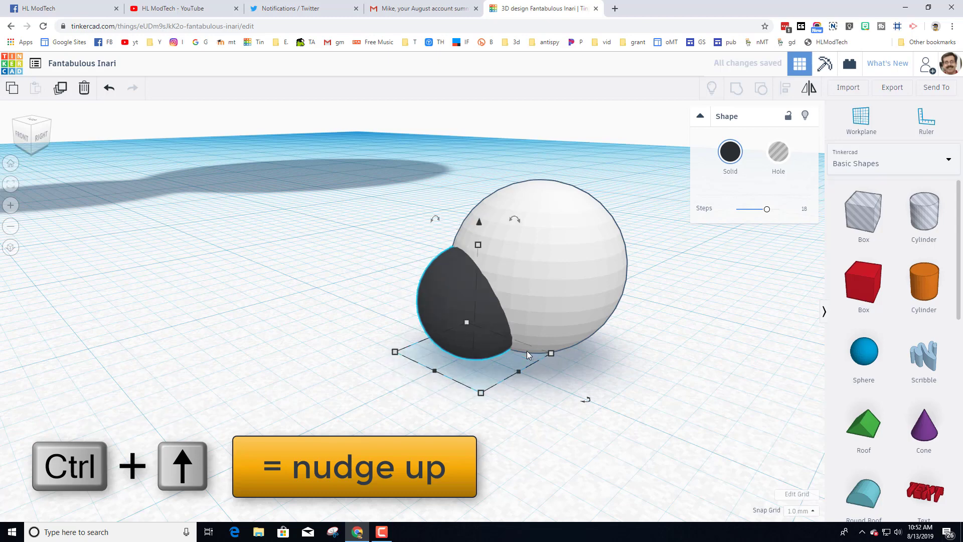
{"action": "key", "text": "Right"}
{"action": "key", "text": "Down"}
{"action": "key", "text": "Down"}
{"action": "key", "text": "Down"}
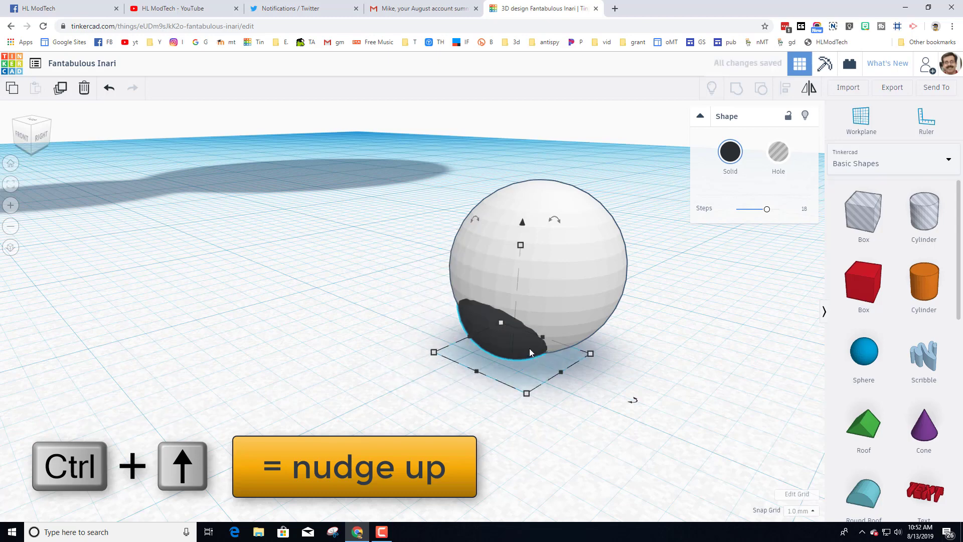
{"action": "key", "text": "Down"}
{"action": "key", "text": "Down"}
{"action": "key", "text": "Down"}
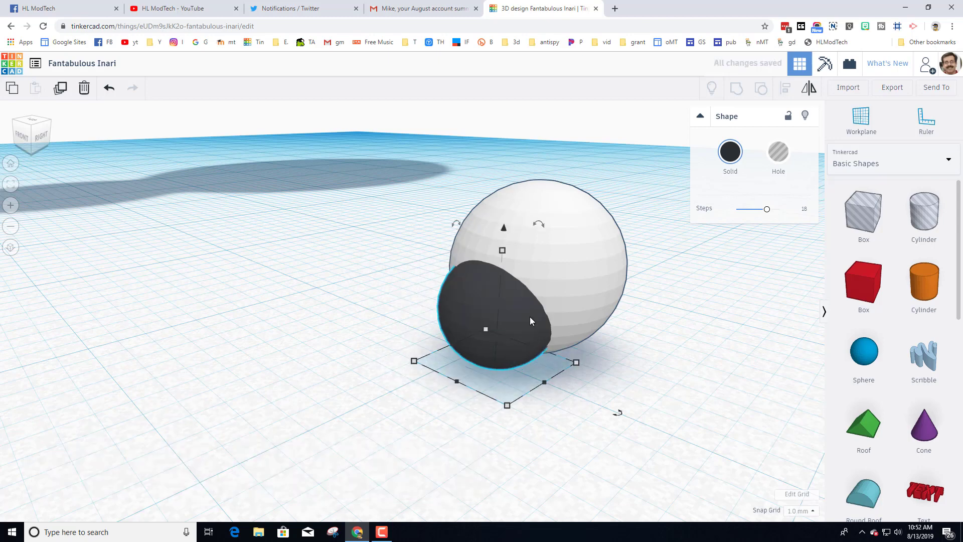
{"action": "key", "text": "ctrl+Up"}
{"action": "right_click_drag", "start_coordinate": [481, 301], "coordinate": [359, 203]}
Group the pupil with the white sphere into one eye and make the pupil black
{"action": "left_click_drag", "start_coordinate": [402, 189], "coordinate": [585, 320]}
{"action": "left_click", "coordinate": [737, 90]}
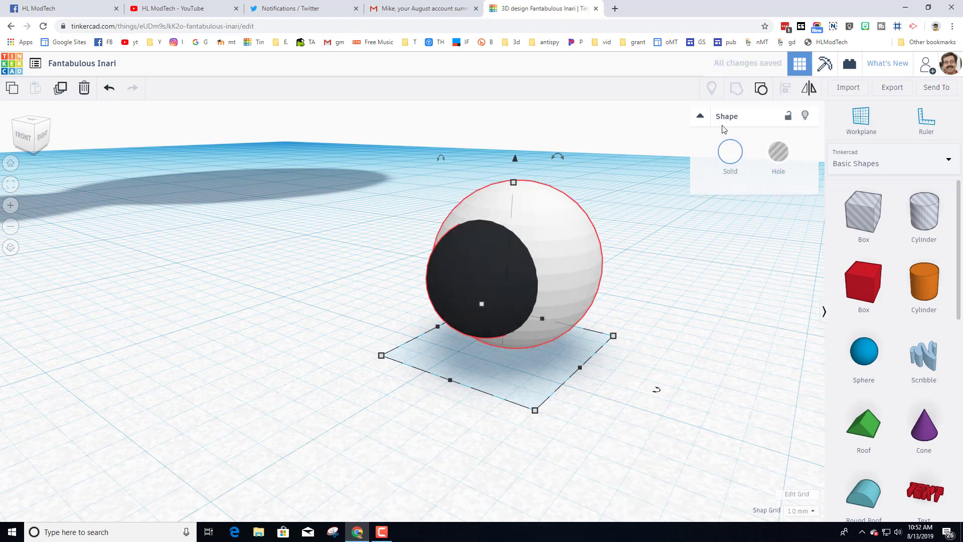
{"action": "left_click", "coordinate": [732, 150]}
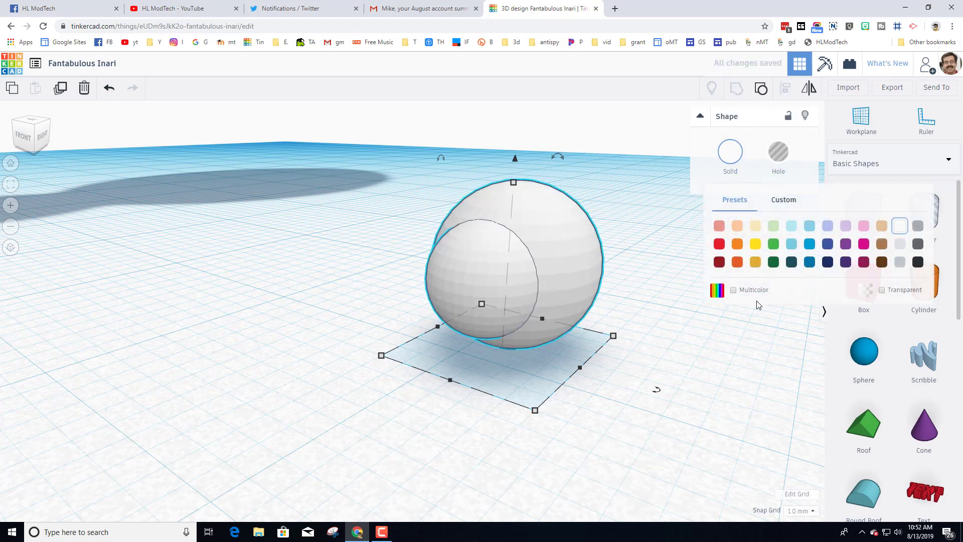
{"action": "left_click", "coordinate": [734, 291]}
{"action": "right_click_drag", "start_coordinate": [652, 321], "coordinate": [542, 304]}
{"action": "scroll", "coordinate": [541, 304], "scroll_direction": "down", "scroll_amount": 2}
{"action": "right_click_drag", "start_coordinate": [455, 259], "coordinate": [607, 308]}
{"action": "scroll", "coordinate": [477, 265], "scroll_direction": "down", "scroll_amount": 5}
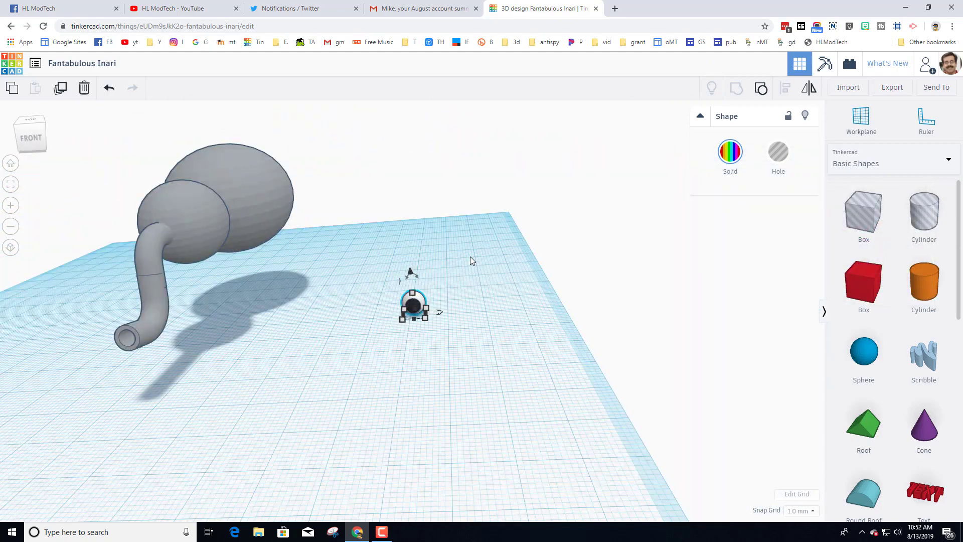
Slide the eye left onto the surface of the elephant's head
{"action": "key", "text": "ctrl+Up"}
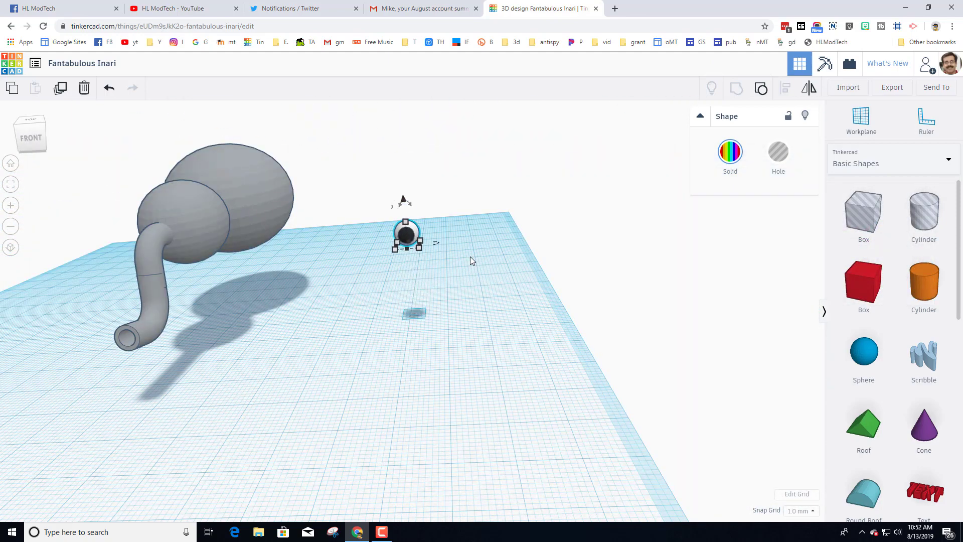
{"action": "right_click_drag", "start_coordinate": [391, 247], "coordinate": [413, 202]}
{"action": "key", "text": "ctrl+z"}
{"action": "key", "text": "Left"}
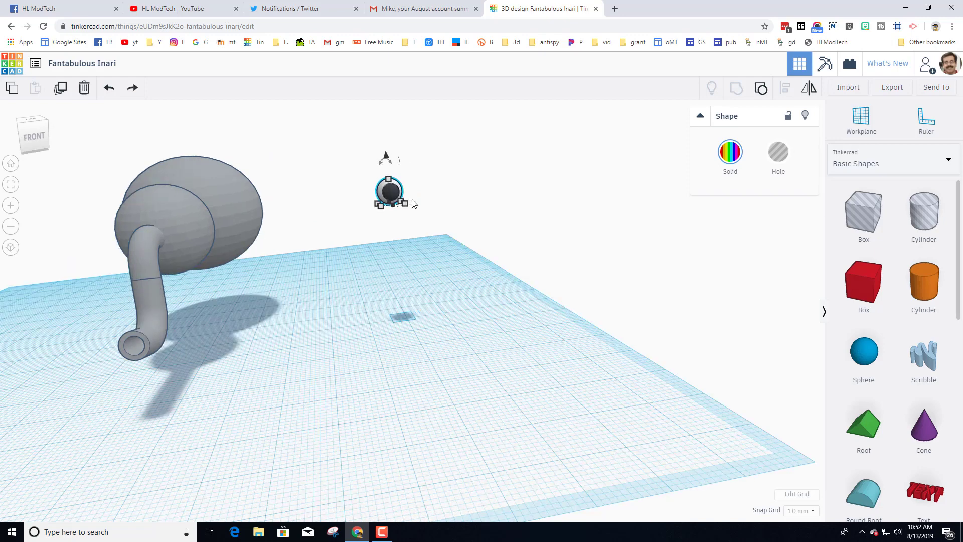
{"action": "key", "text": "Left"}
{"action": "key", "text": "Left"}
{"action": "key", "text": "Left"}
{"action": "key", "text": "Left"}
{"action": "key", "text": "Left"}
{"action": "key", "text": "Left"}
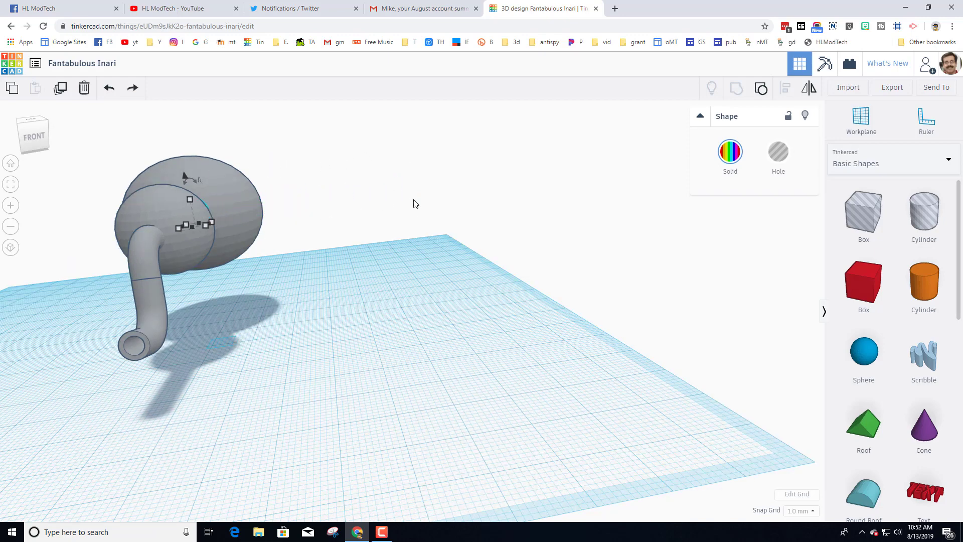
{"action": "key", "text": "Left"}
{"action": "key", "text": "Left"}
{"action": "key", "text": "Left"}
{"action": "key", "text": "Left"}
{"action": "key", "text": "Left"}
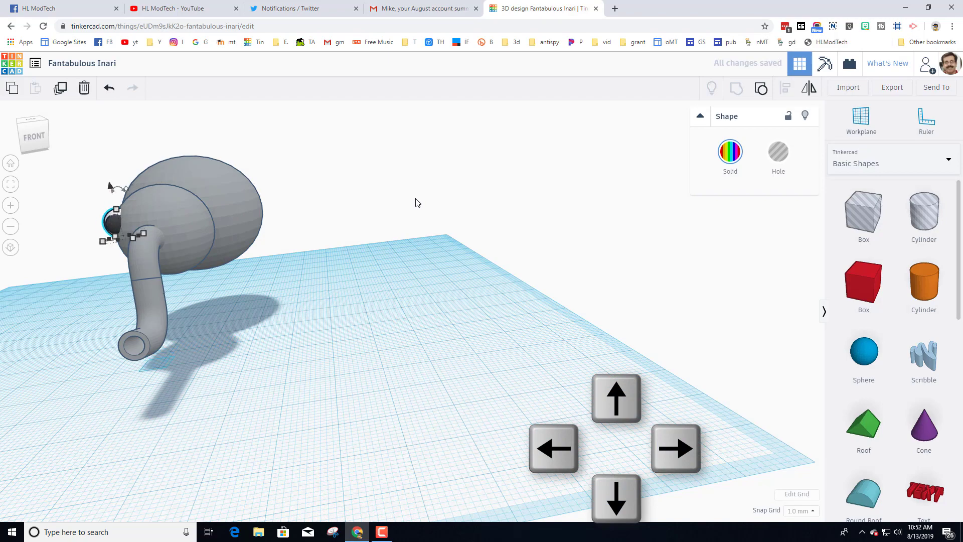
{"action": "right_click_drag", "start_coordinate": [415, 203], "coordinate": [443, 257]}
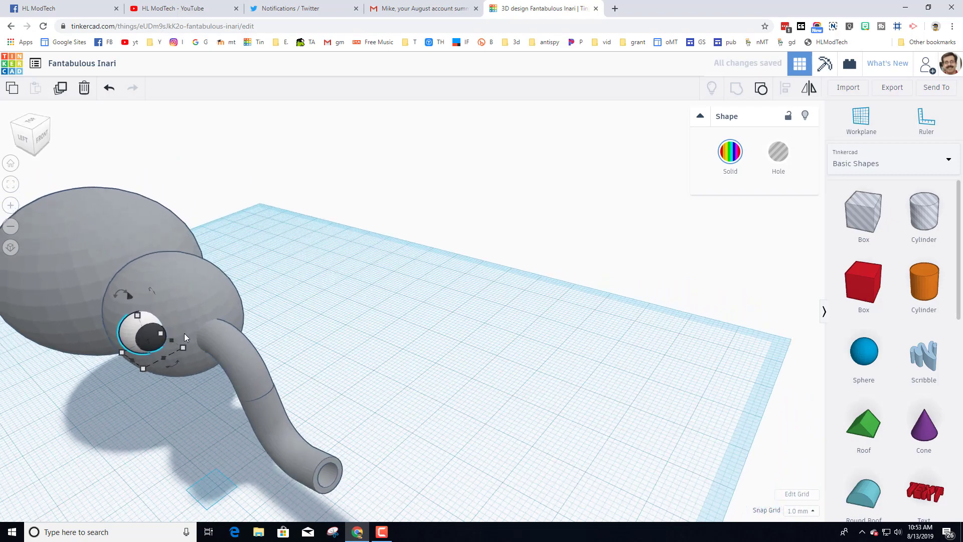
Rotate the eye 38° and fine-tune its position on the head
{"action": "left_click_drag", "start_coordinate": [172, 366], "coordinate": [125, 402]}
{"action": "key", "text": "Up"}
{"action": "key", "text": "Left"}
{"action": "key", "text": "Down"}
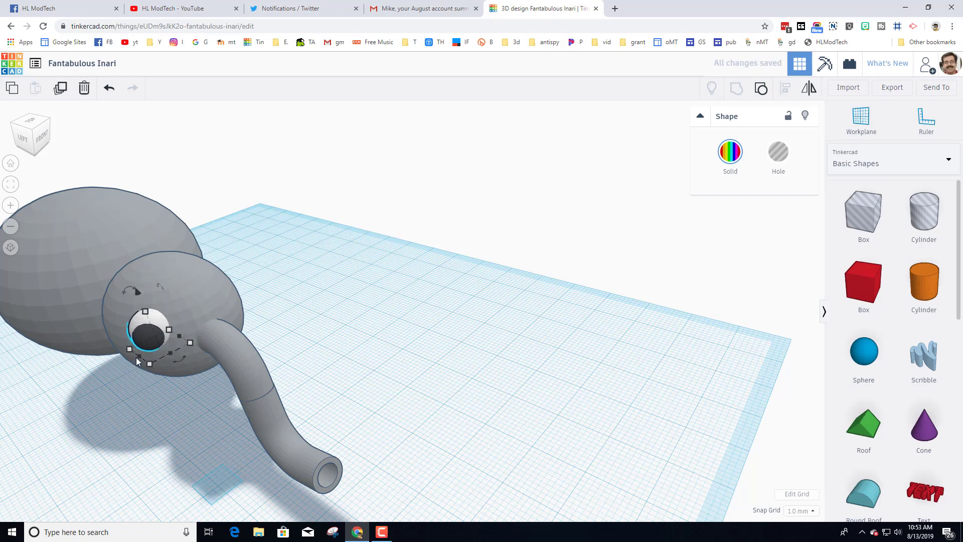
Duplicate the eye and place the copy toward the head's other side
{"action": "key", "text": "ctrl+d"}
{"action": "key", "text": "Right"}
{"action": "key", "text": "Right"}
{"action": "key", "text": "Right"}
{"action": "key", "text": "Right"}
{"action": "key", "text": "Right"}
{"action": "key", "text": "Right"}
{"action": "key", "text": "Right"}
{"action": "key", "text": "Right"}
{"action": "key", "text": "Right"}
{"action": "key", "text": "Right"}
{"action": "key", "text": "Right"}
{"action": "key", "text": "Right"}
{"action": "key", "text": "Right"}
{"action": "key", "text": "Right"}
{"action": "key", "text": "Right"}
{"action": "key", "text": "ctrl+z"}
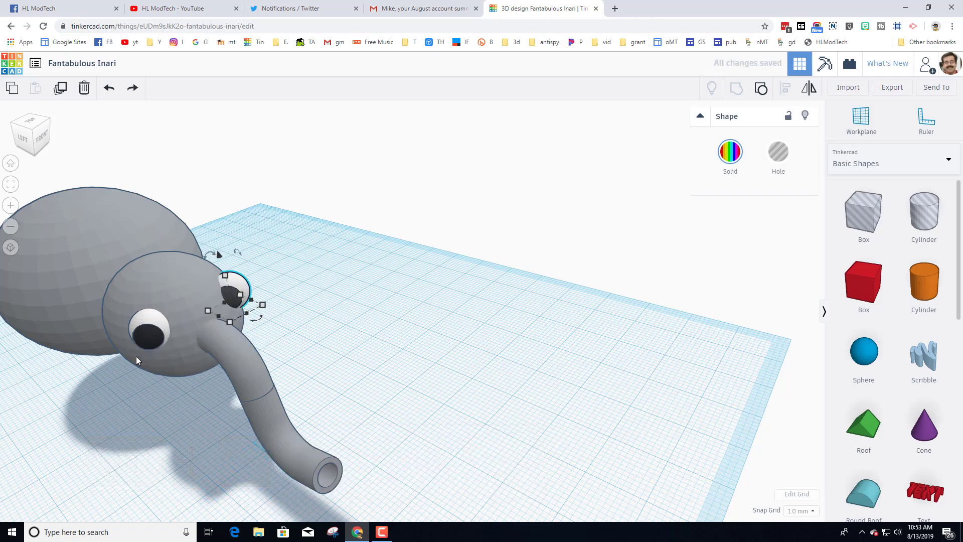
Mirror the copied eye left to right so it matches the first eye on the face
{"action": "right_click_drag", "start_coordinate": [370, 348], "coordinate": [243, 348]}
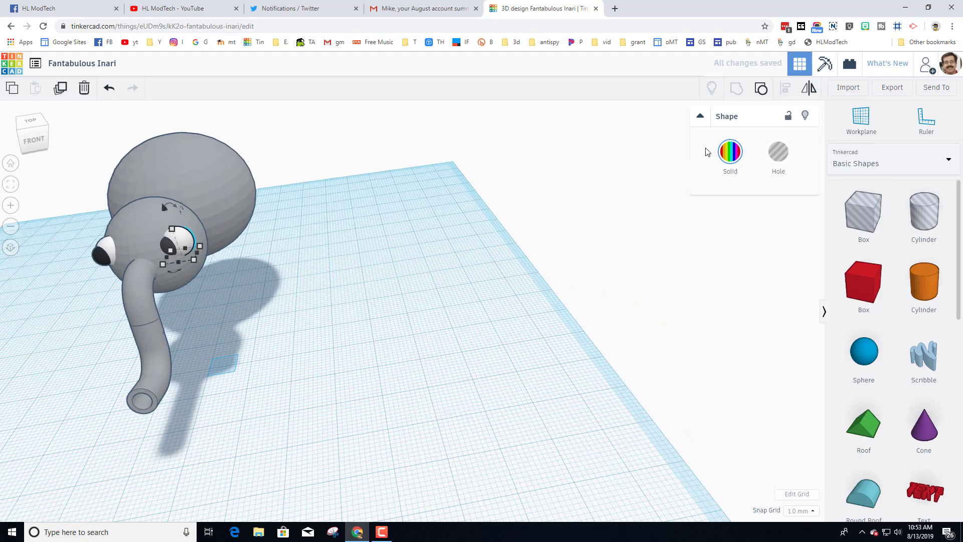
{"action": "left_click", "coordinate": [810, 89]}
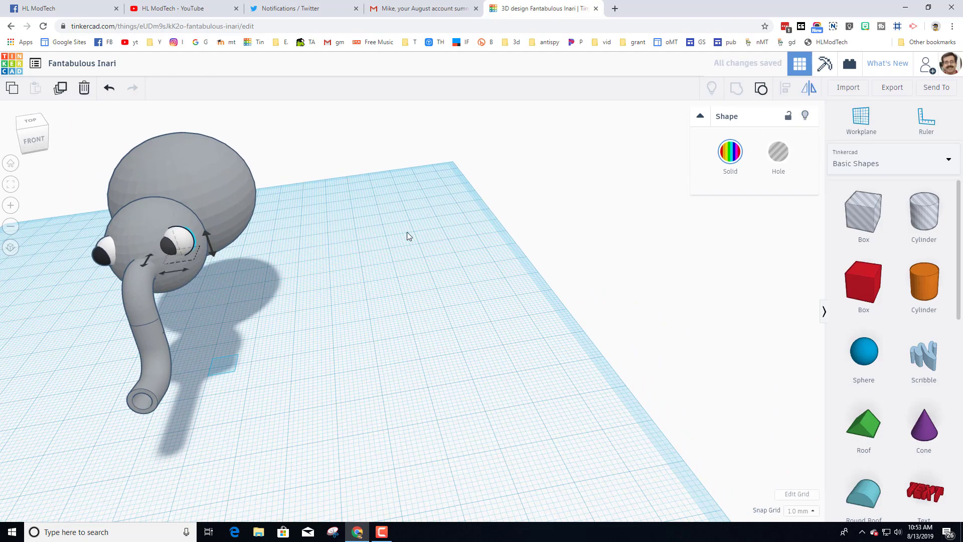
{"action": "left_click", "coordinate": [182, 269]}
{"action": "right_click_drag", "start_coordinate": [187, 266], "coordinate": [327, 265]}
{"action": "right_click_drag", "start_coordinate": [477, 269], "coordinate": [669, 290]}
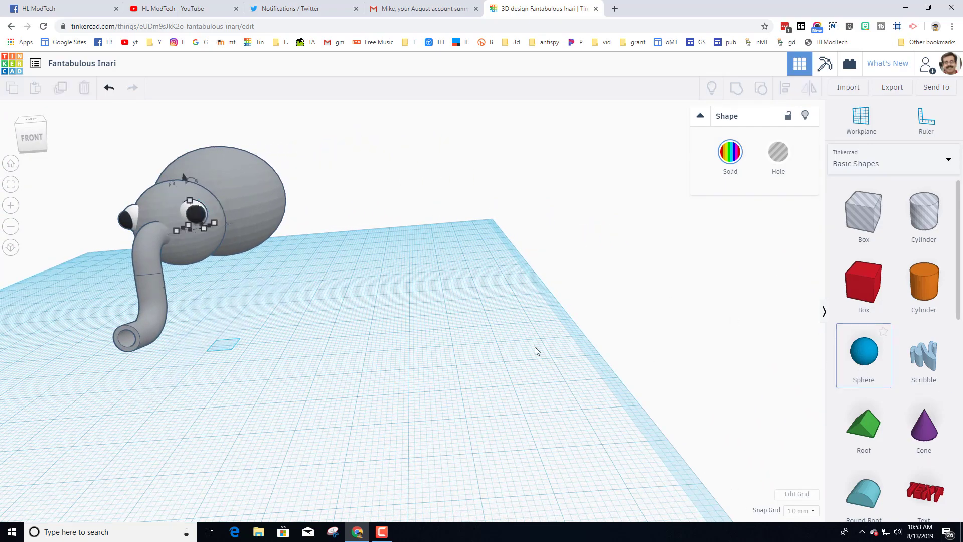
Add a sphere and flatten it into a grey disc 3 mm thick and 16 mm wide
{"action": "left_click", "coordinate": [358, 361]}
{"action": "right_click_drag", "start_coordinate": [510, 368], "coordinate": [302, 376]}
{"action": "left_click_drag", "start_coordinate": [309, 326], "coordinate": [370, 314]}
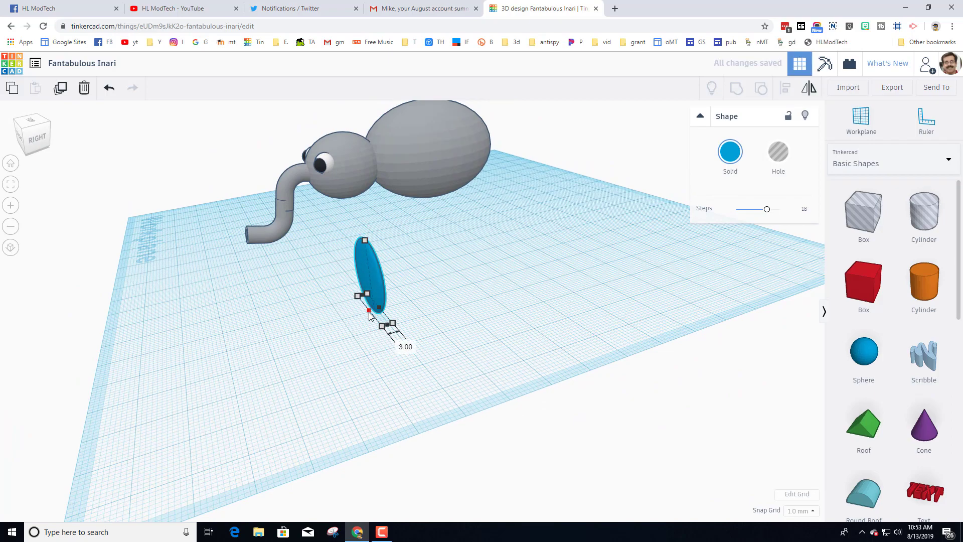
{"action": "right_click_drag", "start_coordinate": [318, 346], "coordinate": [400, 299]}
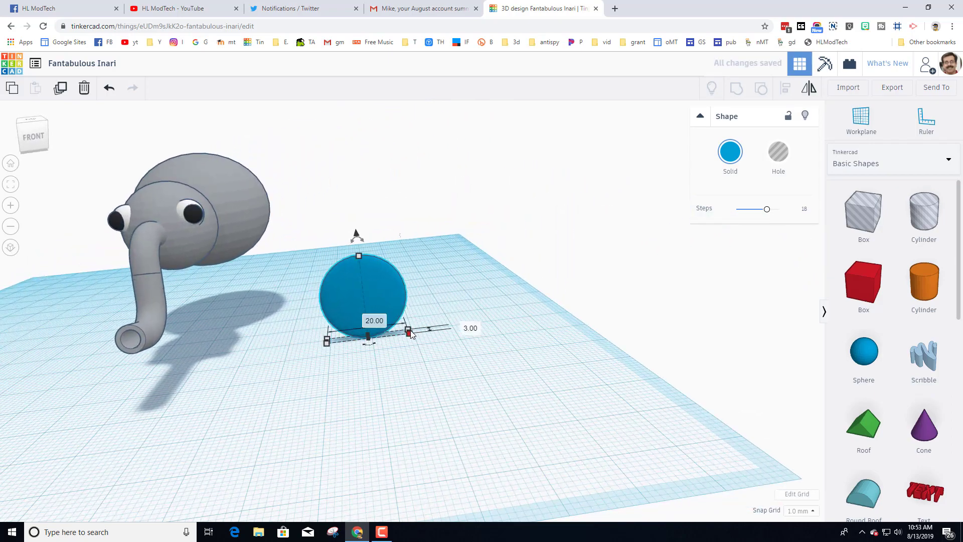
{"action": "scroll", "coordinate": [419, 340], "scroll_direction": "up", "scroll_amount": 2}
{"action": "right_click_drag", "start_coordinate": [448, 324], "coordinate": [420, 351]}
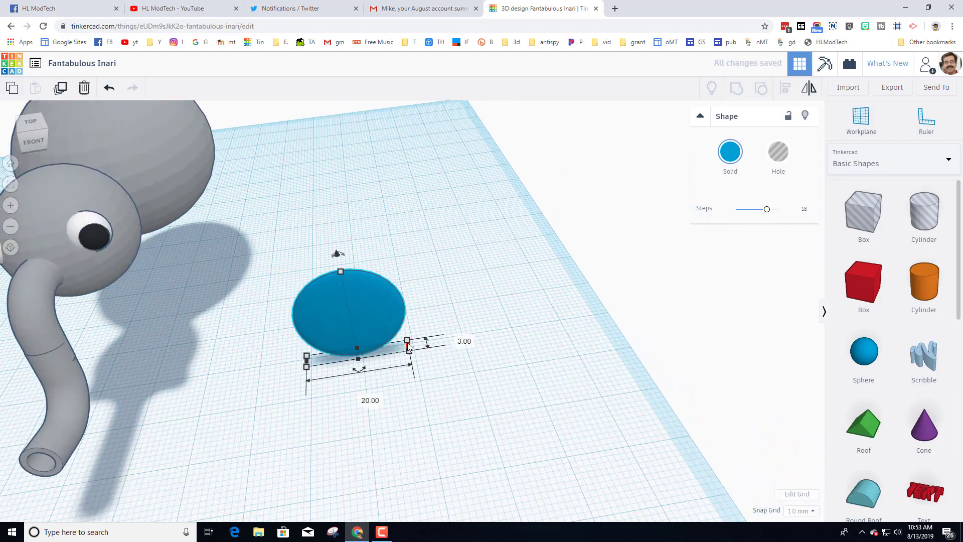
{"action": "left_click_drag", "start_coordinate": [409, 349], "coordinate": [389, 351]}
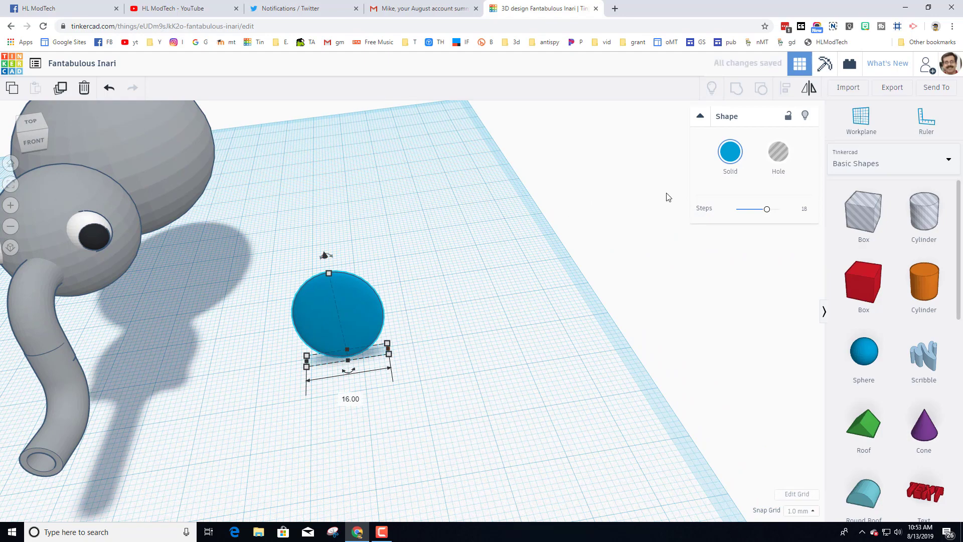
{"action": "left_click", "coordinate": [726, 154]}
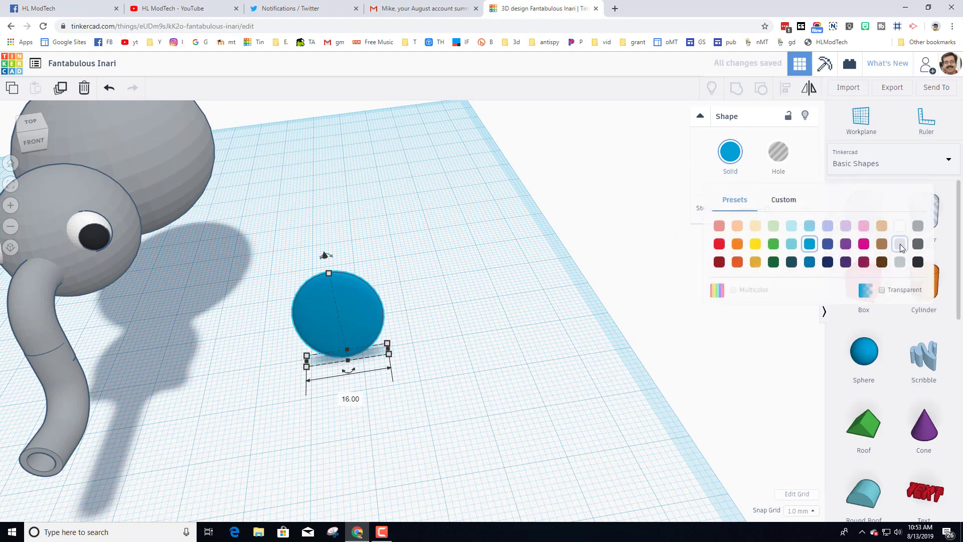
{"action": "left_click", "coordinate": [917, 226]}
{"action": "right_click_drag", "start_coordinate": [493, 304], "coordinate": [510, 268]}
Move the disc beside the head, raise it, tilt it upright and slightly shorten it
{"action": "left_click_drag", "start_coordinate": [331, 301], "coordinate": [230, 314]}
{"action": "key", "text": "ctrl+Up"}
{"action": "key", "text": "ctrl+Up"}
{"action": "key", "text": "ctrl+Up"}
{"action": "key", "text": "ctrl+Up"}
{"action": "key", "text": "ctrl+Up"}
{"action": "key", "text": "ctrl+Up"}
{"action": "key", "text": "ctrl+Up"}
{"action": "key", "text": "ctrl+Up"}
{"action": "key", "text": "ctrl+Up"}
{"action": "key", "text": "ctrl+Up"}
{"action": "right_click_drag", "start_coordinate": [231, 313], "coordinate": [323, 386]}
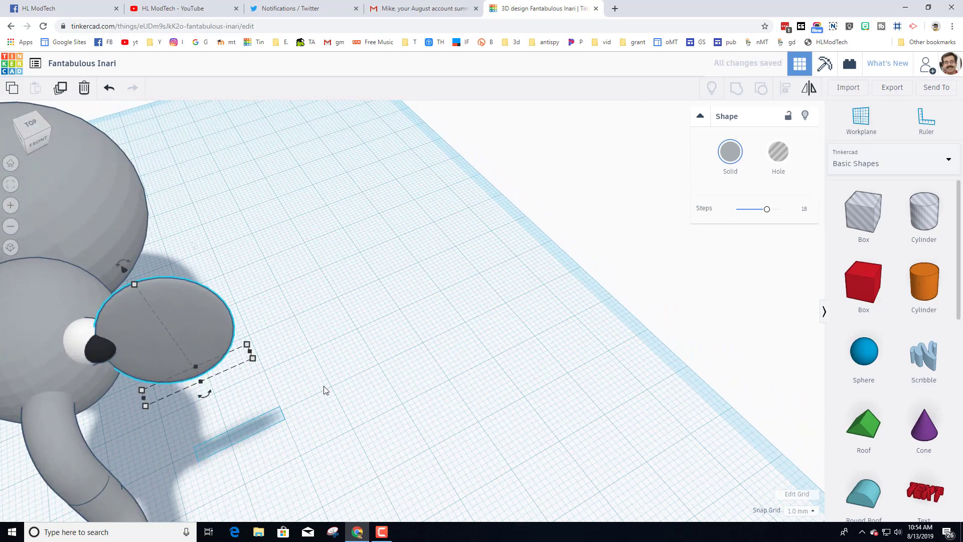
{"action": "right_click_drag", "start_coordinate": [395, 398], "coordinate": [396, 360]}
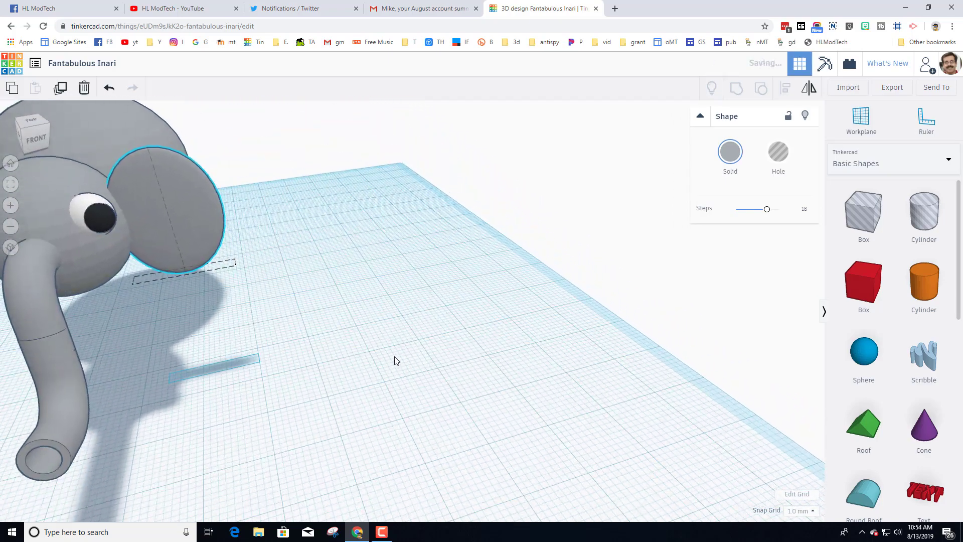
{"action": "mouse_move", "coordinate": [153, 113]}
{"action": "left_click_drag", "start_coordinate": [153, 117], "coordinate": [114, 107]}
{"action": "right_click_drag", "start_coordinate": [271, 286], "coordinate": [288, 307]}
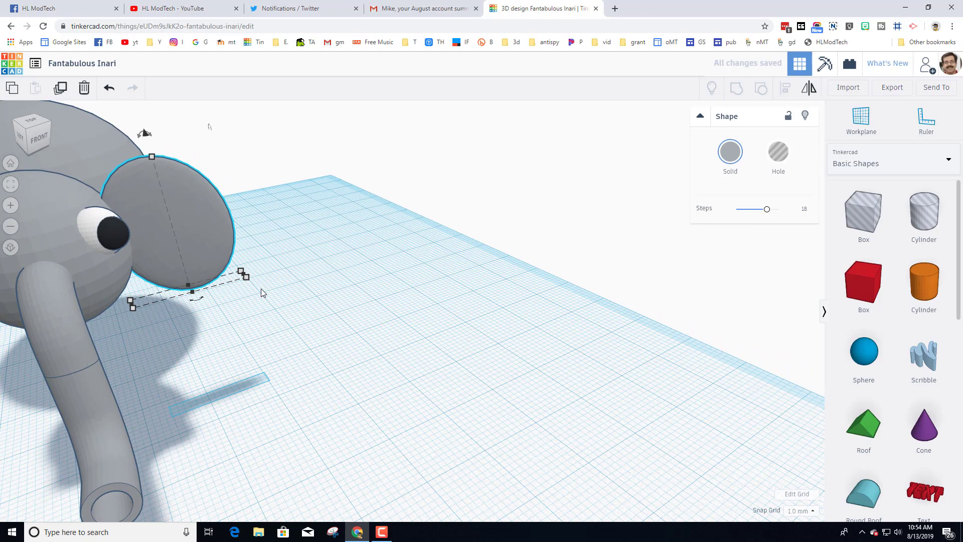
{"action": "scroll", "coordinate": [260, 293], "scroll_direction": "down", "scroll_amount": 3}
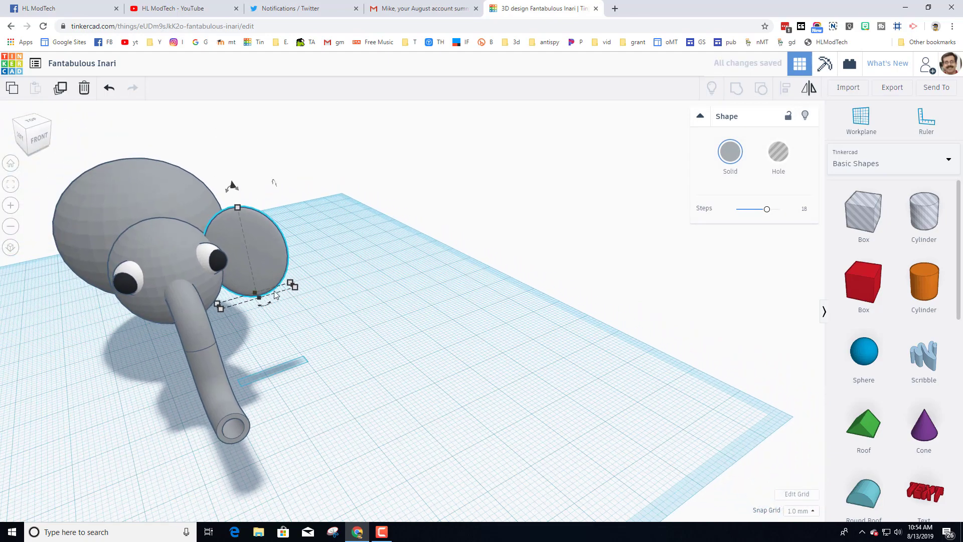
{"action": "key", "text": "Down"}
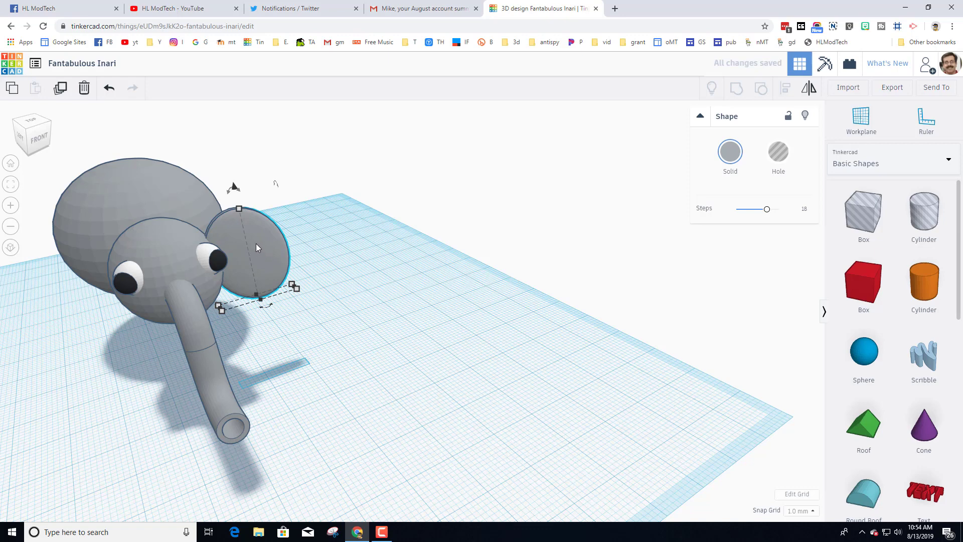
{"action": "left_click_drag", "start_coordinate": [239, 210], "coordinate": [242, 222]}
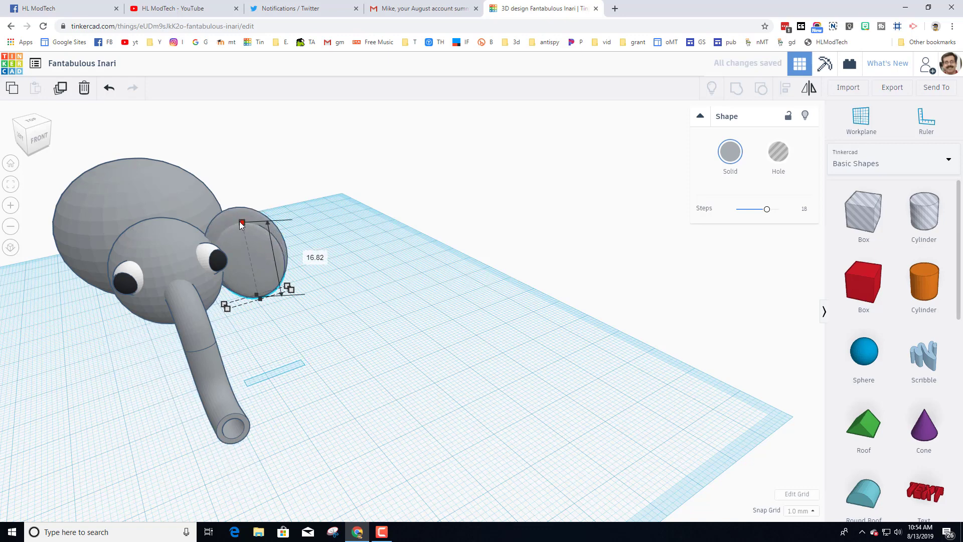
Colour the inner ear disc light pink
{"action": "left_click", "coordinate": [730, 159]}
{"action": "left_click", "coordinate": [864, 226]}
{"action": "right_click_drag", "start_coordinate": [591, 243], "coordinate": [408, 256]}
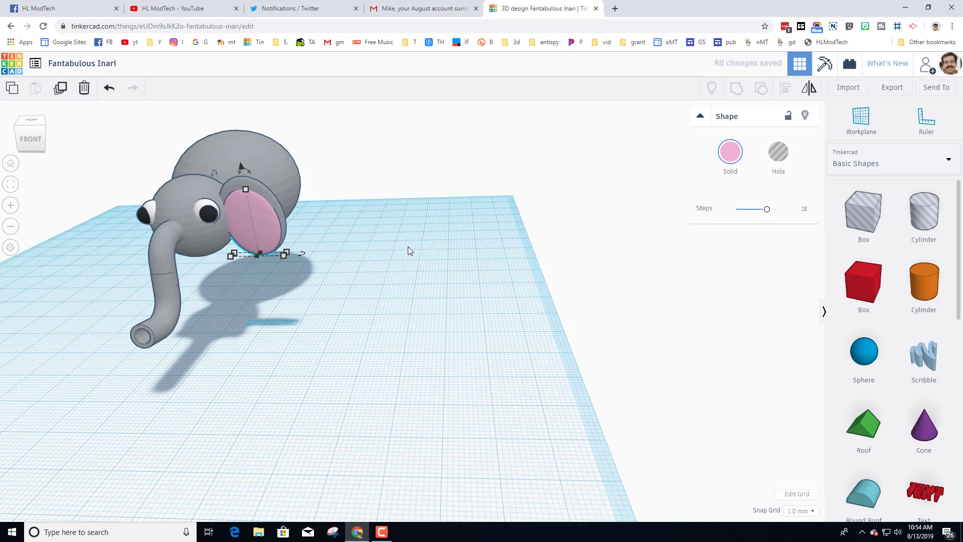
{"action": "right_click_drag", "start_coordinate": [408, 246], "coordinate": [335, 220]}
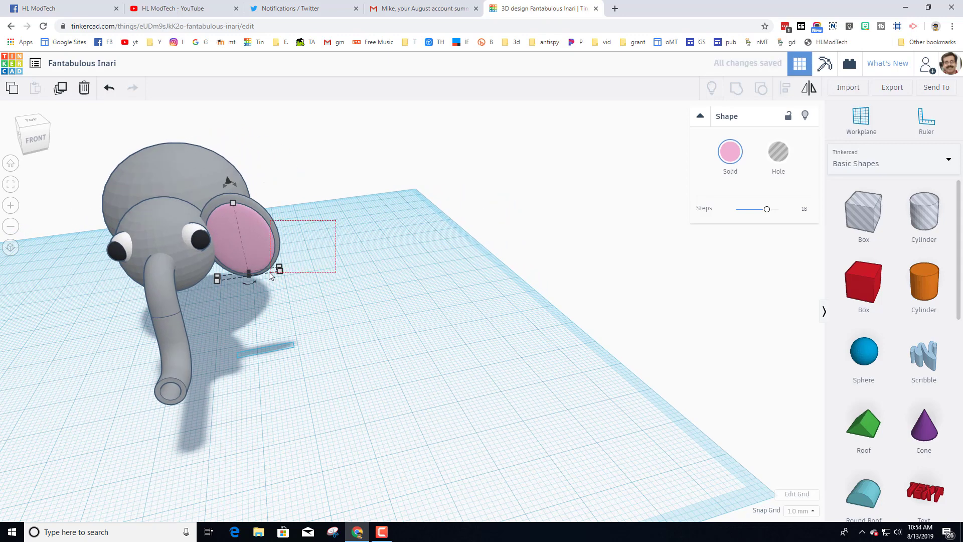
Group both ear discs with Multicolor on, then duplicate the ear and nudge the copy left
{"action": "left_click_drag", "start_coordinate": [269, 269], "coordinate": [267, 272]}
{"action": "left_click", "coordinate": [735, 88]}
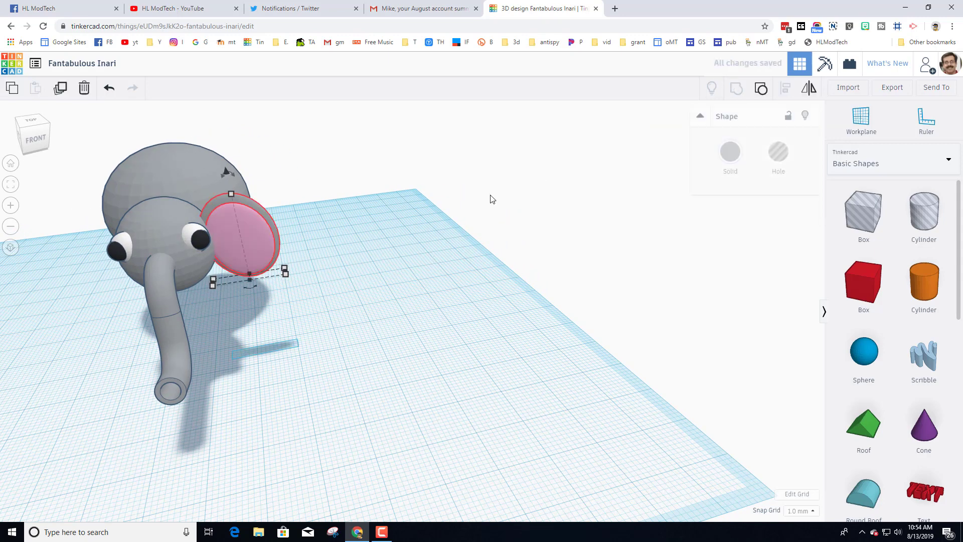
{"action": "left_click", "coordinate": [729, 150]}
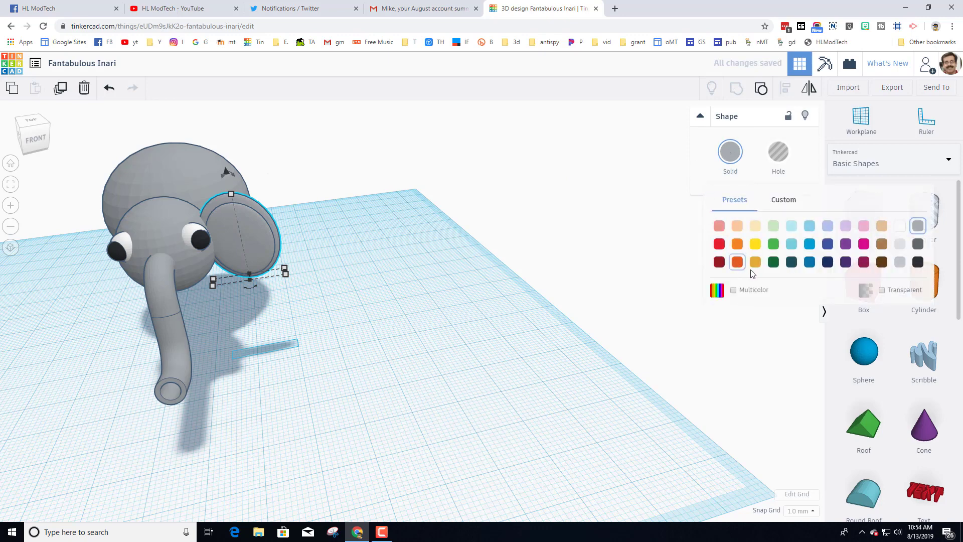
{"action": "left_click", "coordinate": [734, 290]}
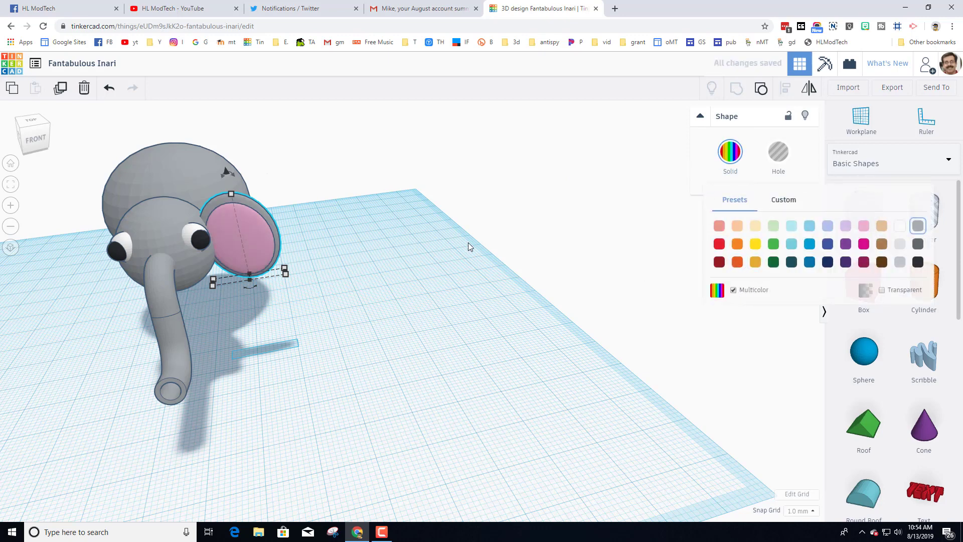
{"action": "key", "text": "ctrl+d"}
{"action": "key", "text": "Left"}
{"action": "key", "text": "Left"}
{"action": "key", "text": "Left"}
{"action": "key", "text": "Left"}
{"action": "key", "text": "Left"}
{"action": "key", "text": "Left"}
{"action": "key", "text": "Left"}
{"action": "key", "text": "Left"}
{"action": "key", "text": "Left"}
{"action": "key", "text": "Left"}
{"action": "key", "text": "Left"}
{"action": "key", "text": "Left"}
{"action": "key", "text": "Left"}
{"action": "key", "text": "Left"}
{"action": "key", "text": "Left"}
{"action": "key", "text": "Left"}
{"action": "key", "text": "Left"}
{"action": "key", "text": "Left"}
{"action": "key", "text": "Left"}
{"action": "key", "text": "Left"}
{"action": "key", "text": "Left"}
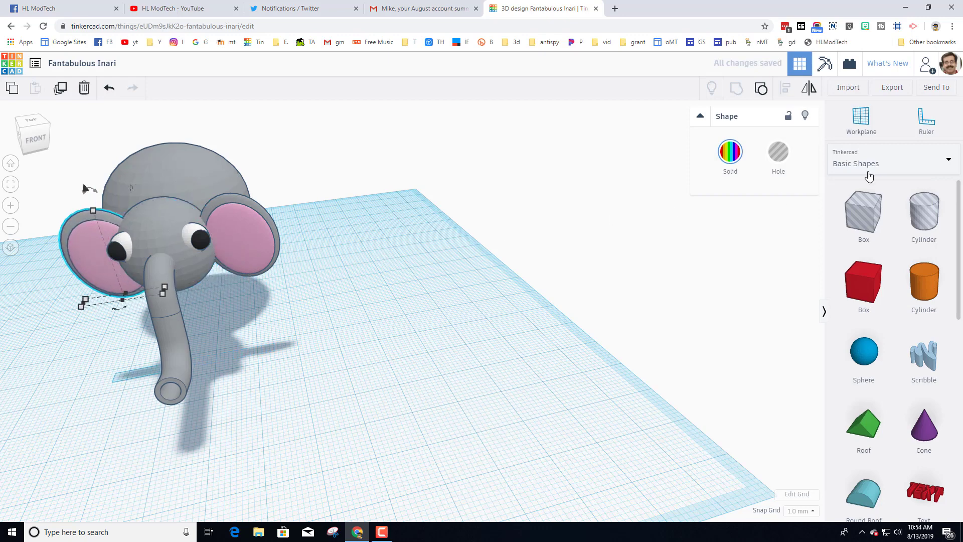
Mirror the copied ear left to right and move it further out from the head
{"action": "left_click", "coordinate": [808, 88]}
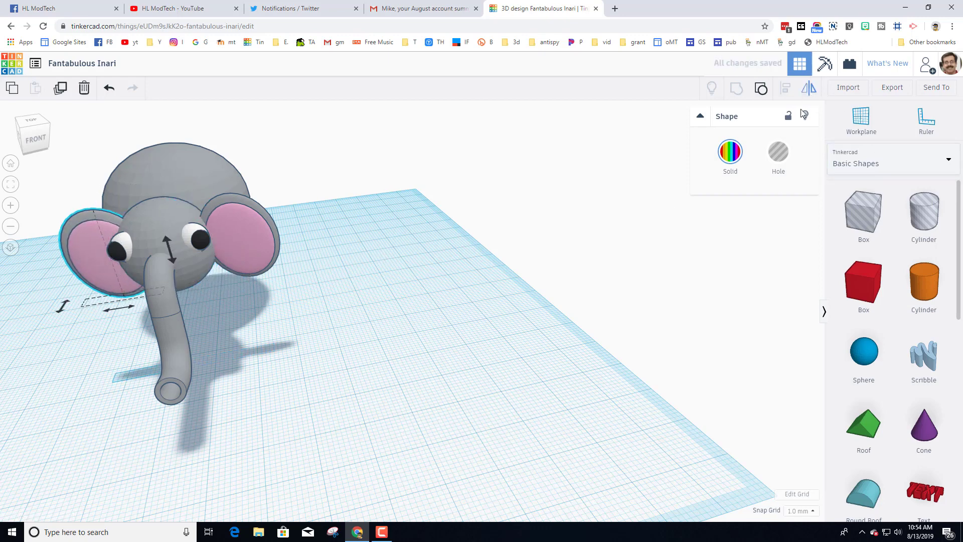
{"action": "left_click", "coordinate": [133, 312]}
{"action": "right_click_drag", "start_coordinate": [152, 318], "coordinate": [339, 304]}
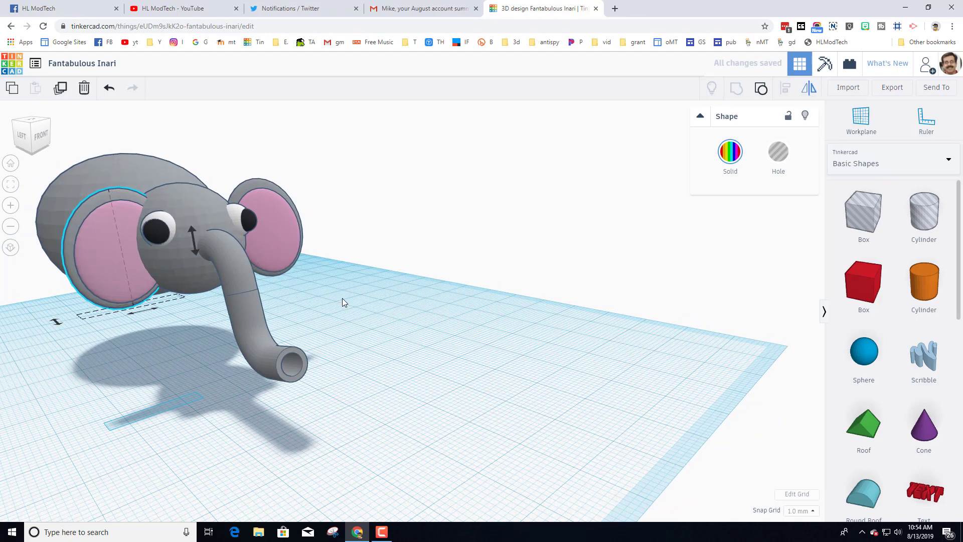
{"action": "key", "text": "Left"}
{"action": "key", "text": "Left"}
{"action": "key", "text": "Left"}
{"action": "key", "text": "Left"}
{"action": "mouse_move", "coordinate": [353, 299]}
{"action": "right_mouse_down"}
{"action": "mouse_move", "coordinate": [324, 312]}
{"action": "mouse_move", "coordinate": [341, 299]}
{"action": "mouse_move", "coordinate": [342, 310]}
{"action": "right_mouse_up"}
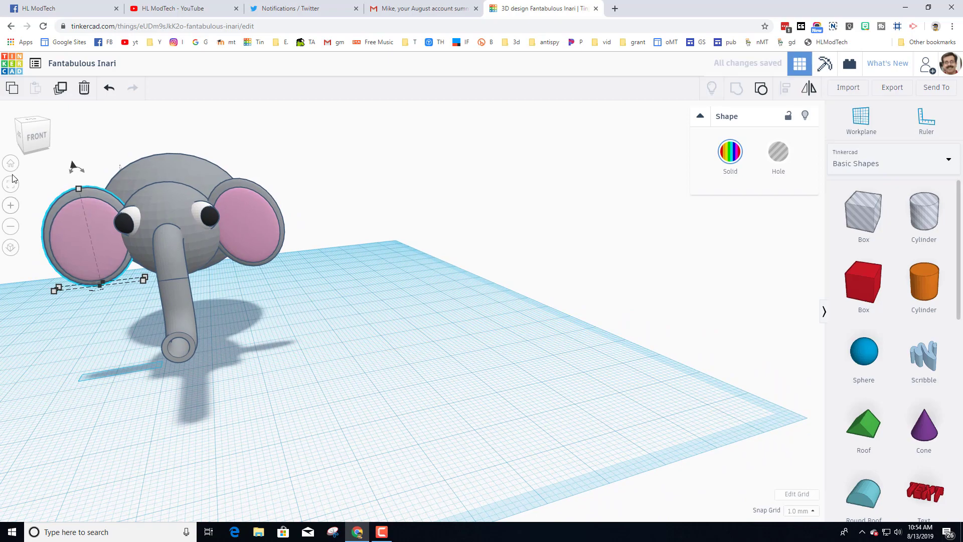
Tilt the copied ear outward, settling its rotation at -12°
{"action": "left_click_drag", "start_coordinate": [73, 173], "coordinate": [105, 160]}
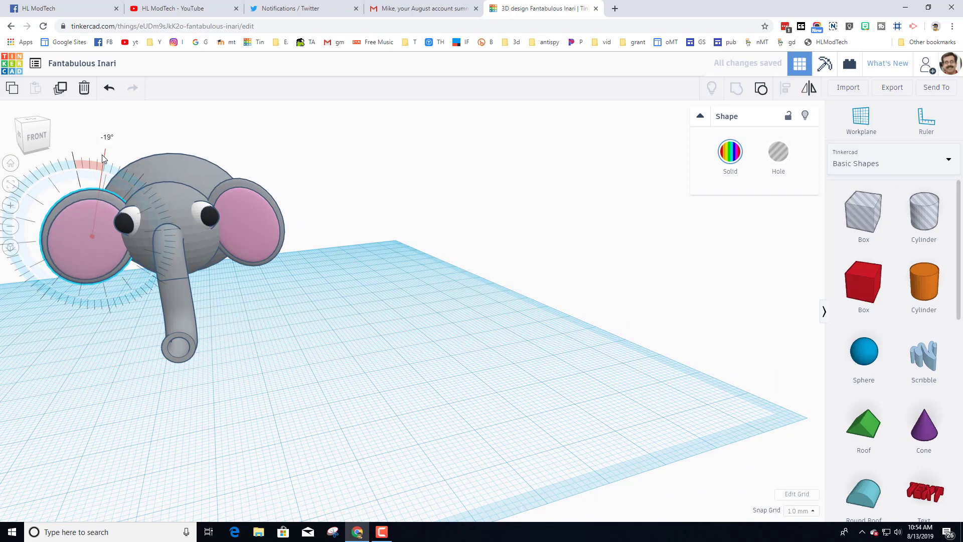
{"action": "right_click_drag", "start_coordinate": [69, 260], "coordinate": [271, 339]}
{"action": "left_click_drag", "start_coordinate": [342, 382], "coordinate": [471, 374]}
{"action": "right_click_drag", "start_coordinate": [554, 348], "coordinate": [237, 341]}
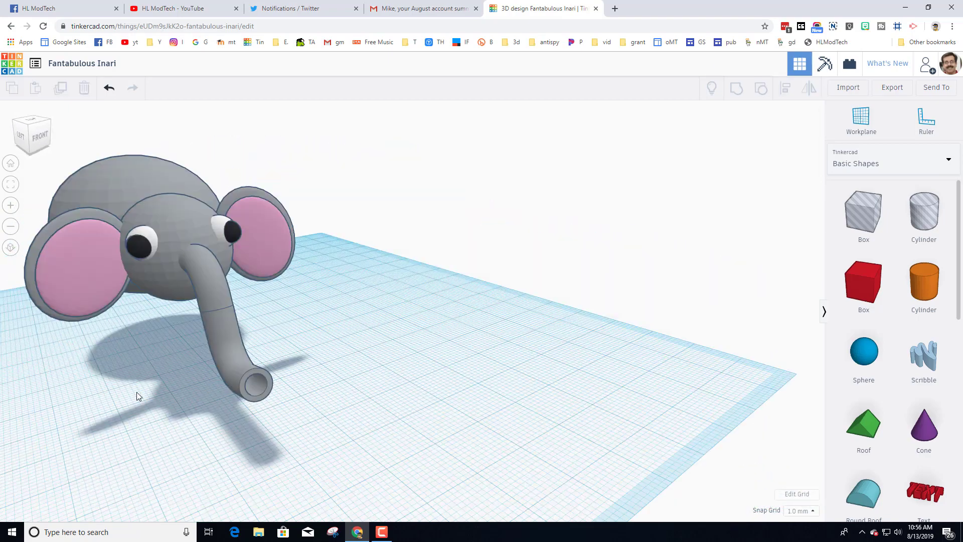
{"action": "right_click_drag", "start_coordinate": [136, 393], "coordinate": [206, 382]}
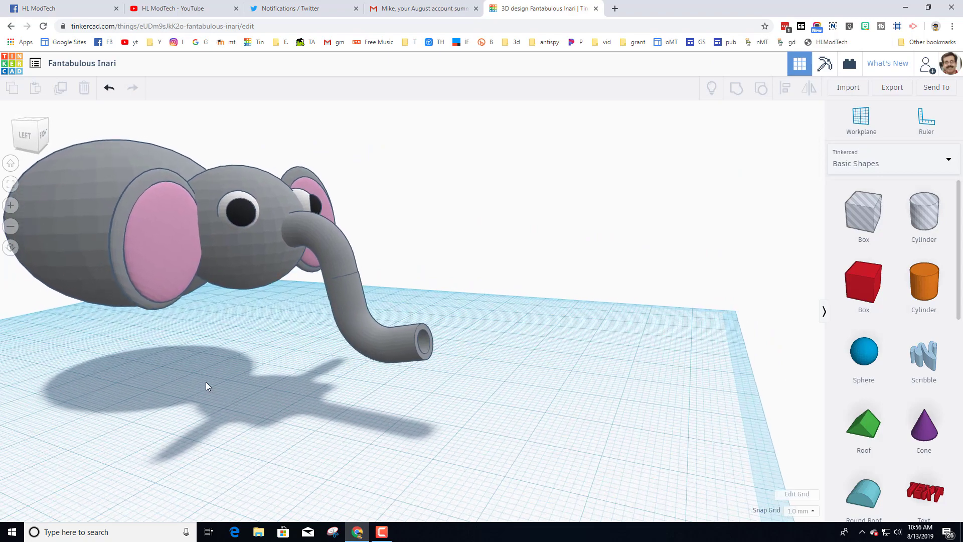
Group the seven elephant parts and add a Round Roof shape to the workplane
{"action": "left_click_drag", "start_coordinate": [233, 289], "coordinate": [374, 393]}
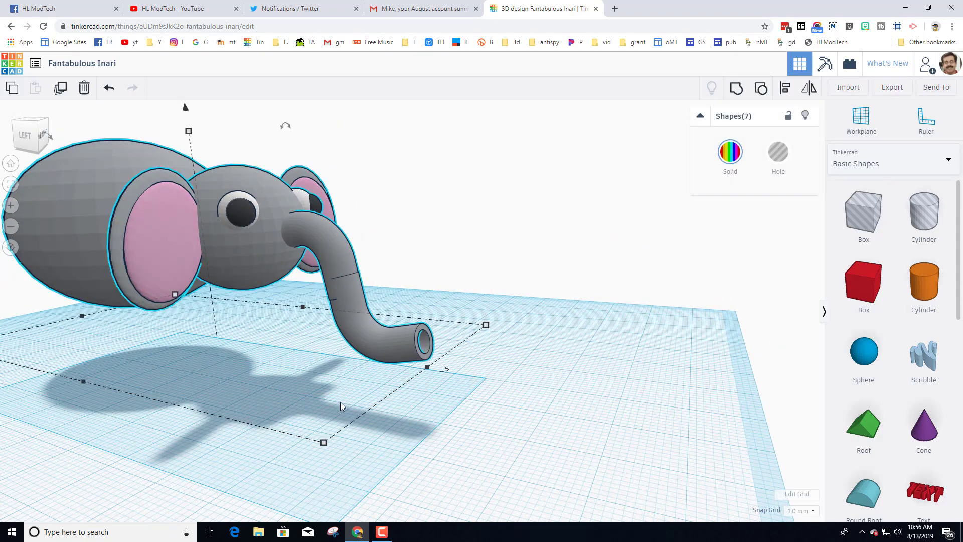
{"action": "left_click", "coordinate": [737, 90]}
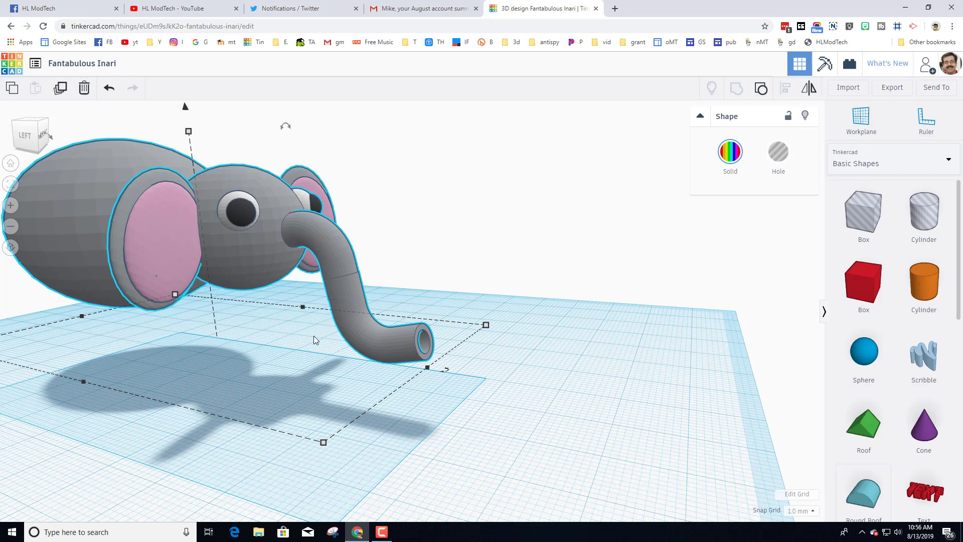
{"action": "left_click_drag", "start_coordinate": [862, 507], "coordinate": [547, 459]}
{"action": "right_click_drag", "start_coordinate": [699, 458], "coordinate": [555, 453]}
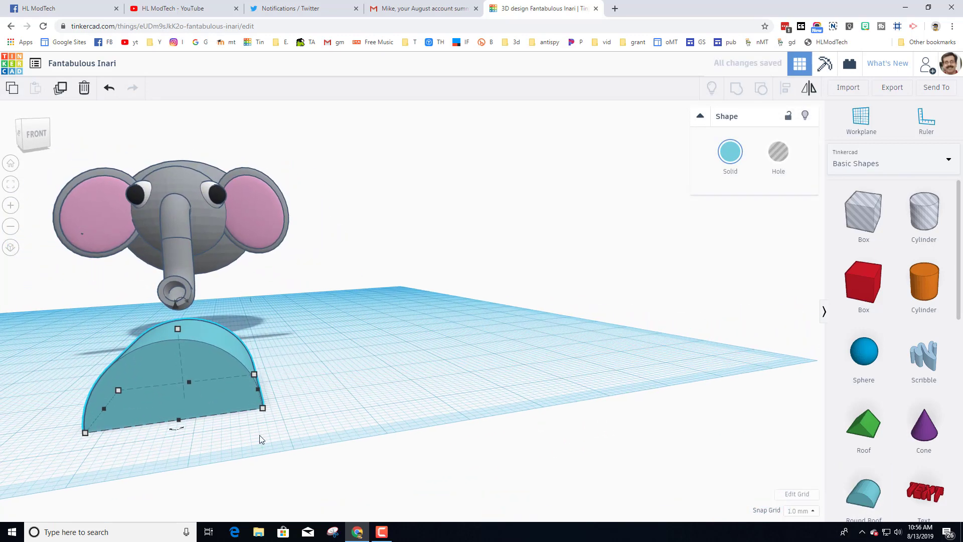
Flip the Round Roof -180°, make it a 10 × 10 mm hole, and align it with the elephant
{"action": "left_click_drag", "start_coordinate": [192, 300], "coordinate": [200, 363]}
{"action": "left_click_drag", "start_coordinate": [184, 375], "coordinate": [198, 413]}
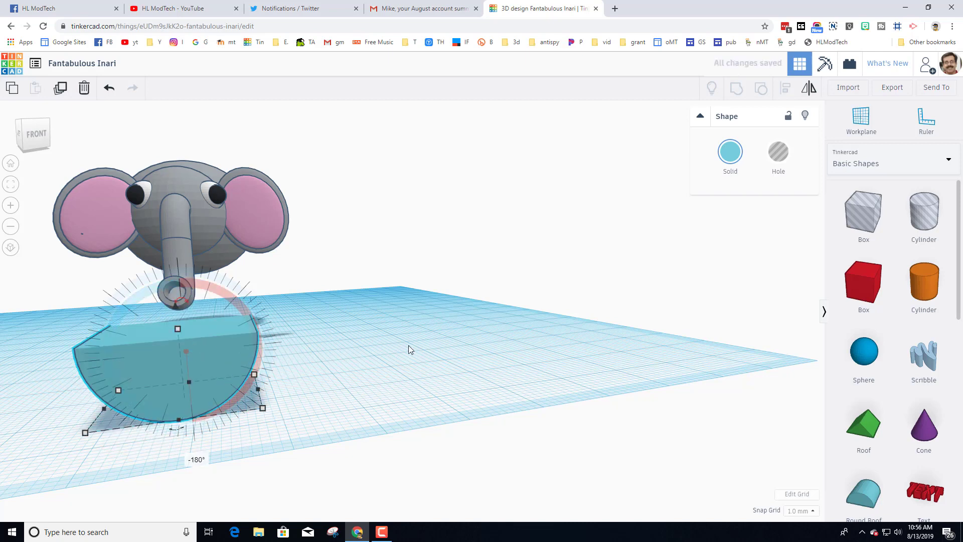
{"action": "left_click", "coordinate": [772, 170]}
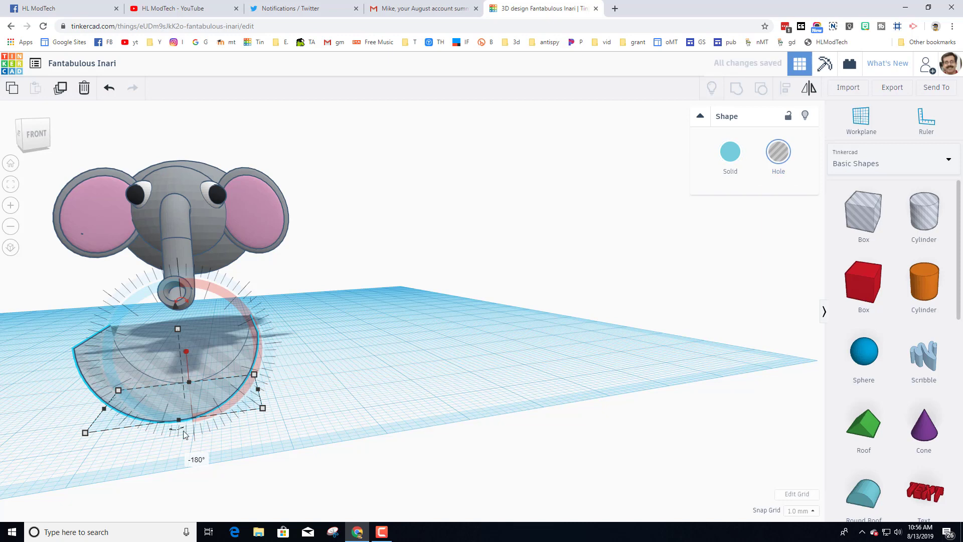
{"action": "left_click_drag", "start_coordinate": [85, 433], "coordinate": [222, 395]}
{"action": "right_click_drag", "start_coordinate": [223, 395], "coordinate": [161, 396]}
{"action": "left_click_drag", "start_coordinate": [114, 227], "coordinate": [315, 413]}
{"action": "left_click", "coordinate": [781, 88]}
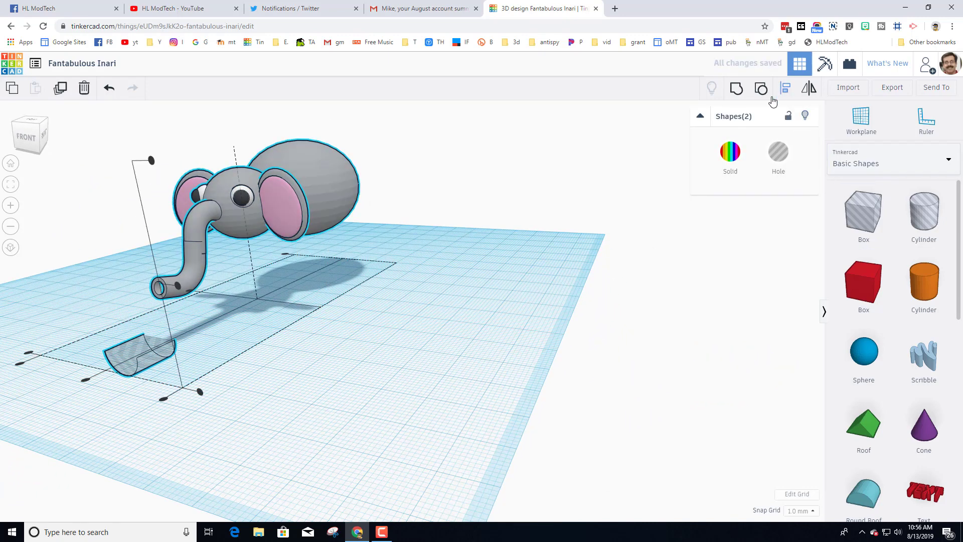
Centre the hole on the elephant and switch to an angled top-front view
{"action": "left_click", "coordinate": [86, 381]}
{"action": "right_click_drag", "start_coordinate": [118, 385], "coordinate": [282, 392]}
{"action": "left_click", "coordinate": [282, 391]}
{"action": "scroll", "coordinate": [214, 326], "scroll_direction": "down", "scroll_amount": 2}
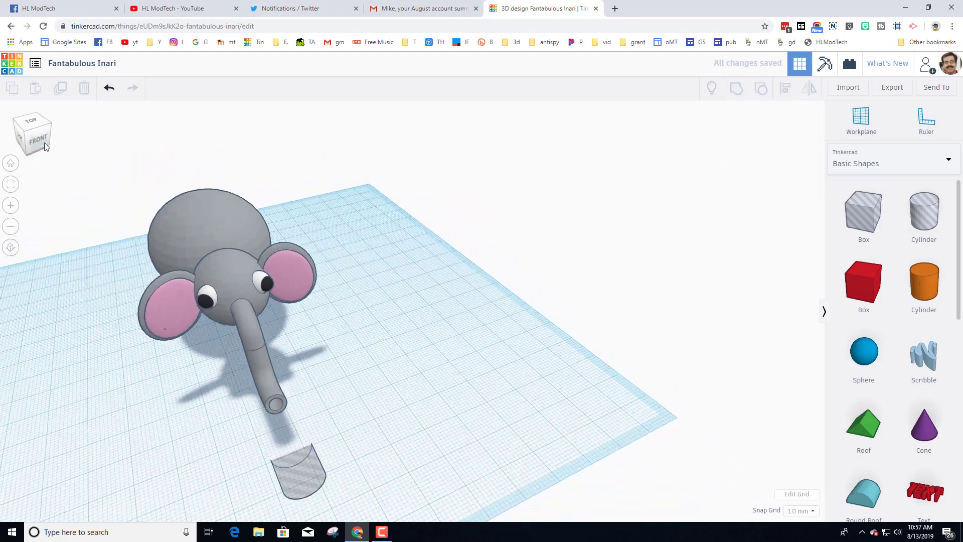
{"action": "left_click", "coordinate": [30, 128]}
{"action": "left_click", "coordinate": [21, 122]}
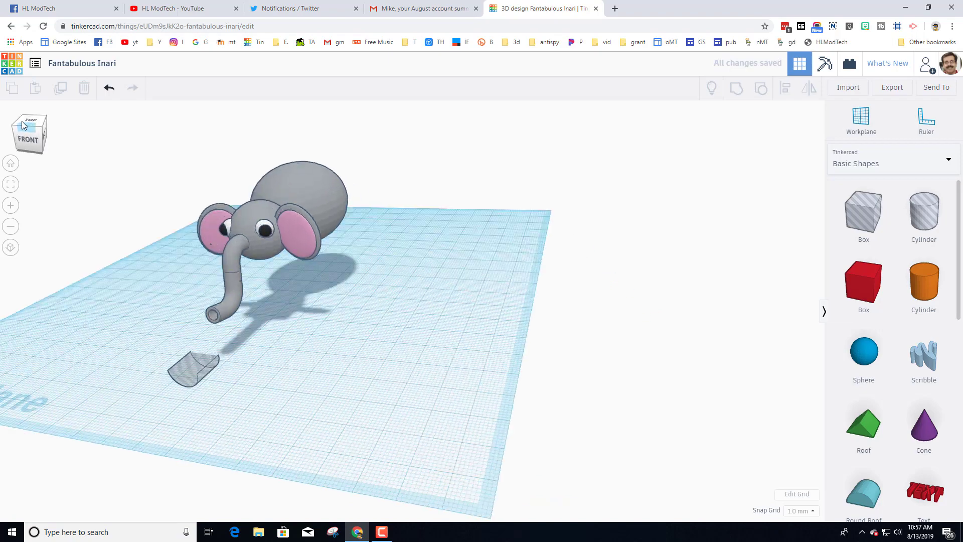
Move the hole under the trunk and raise it up toward the face
{"action": "left_click", "coordinate": [206, 440]}
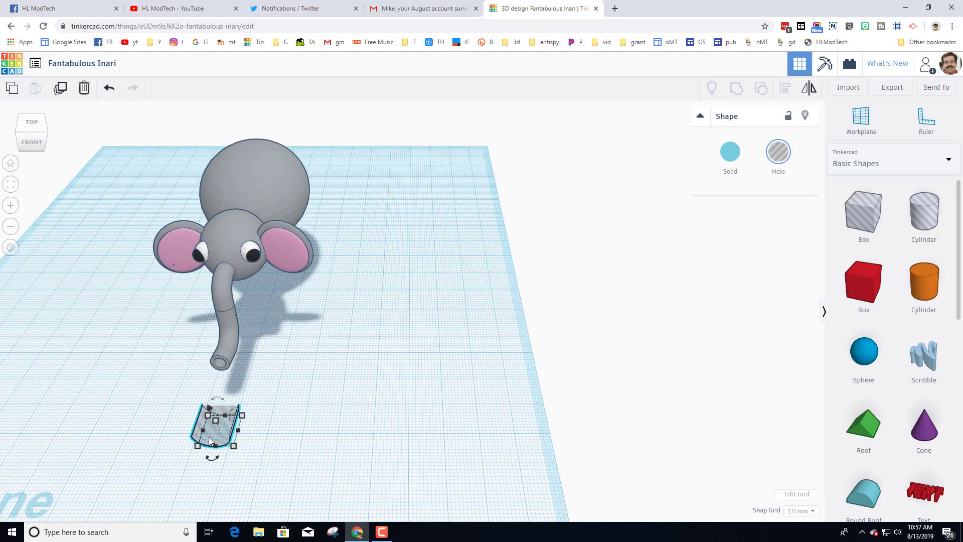
{"action": "key", "text": "Up"}
{"action": "key", "text": "Up"}
{"action": "key", "text": "Up"}
{"action": "key", "text": "Up"}
{"action": "key", "text": "Up"}
{"action": "key", "text": "Up"}
{"action": "key", "text": "Up"}
{"action": "key", "text": "Up"}
{"action": "key", "text": "Up"}
{"action": "key", "text": "Up"}
{"action": "key", "text": "Up"}
{"action": "key", "text": "Up"}
{"action": "key", "text": "Up"}
{"action": "key", "text": "Up"}
{"action": "key", "text": "Up"}
{"action": "key", "text": "Up"}
{"action": "key", "text": "Up"}
{"action": "key", "text": "Up"}
{"action": "key", "text": "Up"}
{"action": "key", "text": "Up"}
{"action": "key", "text": "Right"}
{"action": "key", "text": "Right"}
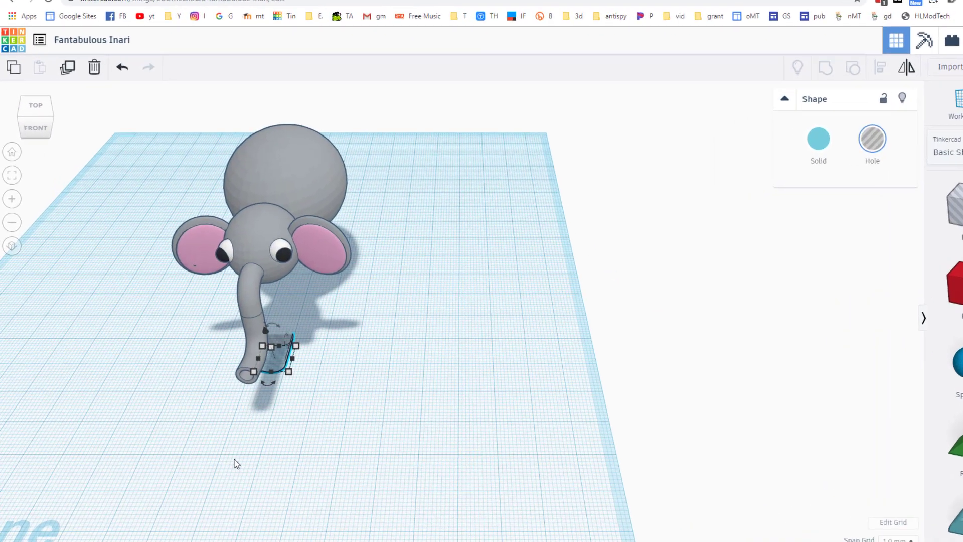
{"action": "key", "text": "Up"}
{"action": "key", "text": "Up"}
{"action": "key", "text": "Up"}
{"action": "key", "text": "Up"}
{"action": "key", "text": "Up"}
{"action": "key", "text": "Up"}
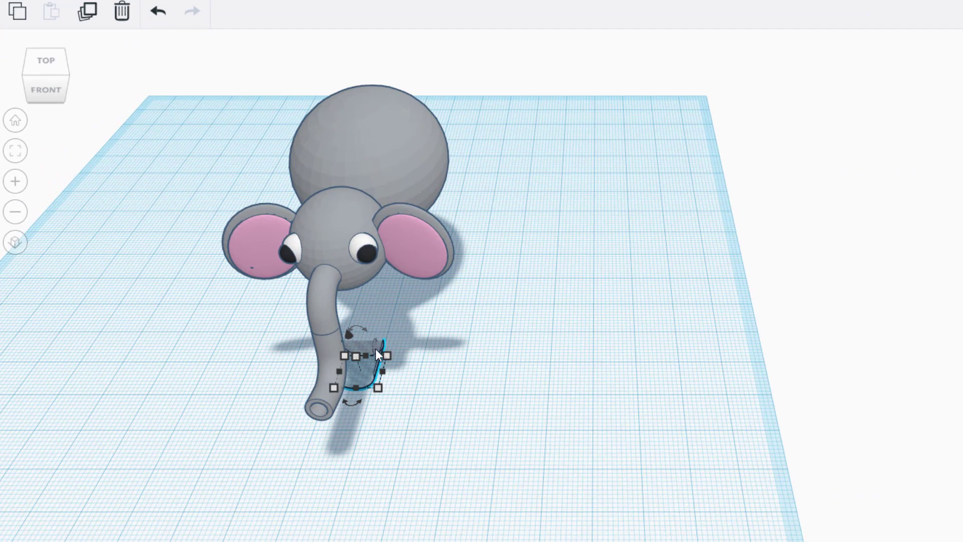
{"action": "key", "text": "ctrl+Up"}
{"action": "key", "text": "ctrl+Up"}
{"action": "key", "text": "ctrl+Up"}
{"action": "key", "text": "ctrl+Up"}
{"action": "key", "text": "ctrl+Up"}
{"action": "key", "text": "ctrl+Up"}
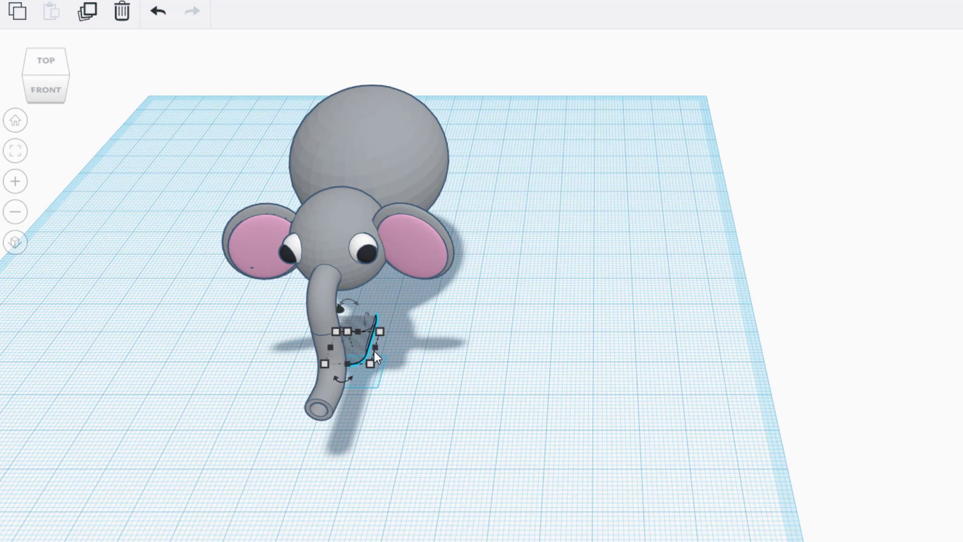
{"action": "key", "text": "ctrl+Up"}
{"action": "key", "text": "ctrl+Up"}
Shrink the mouth hole to 6 mm wide and 3 mm tall, then group it with the elephant
{"action": "right_click_drag", "start_coordinate": [374, 354], "coordinate": [387, 191]}
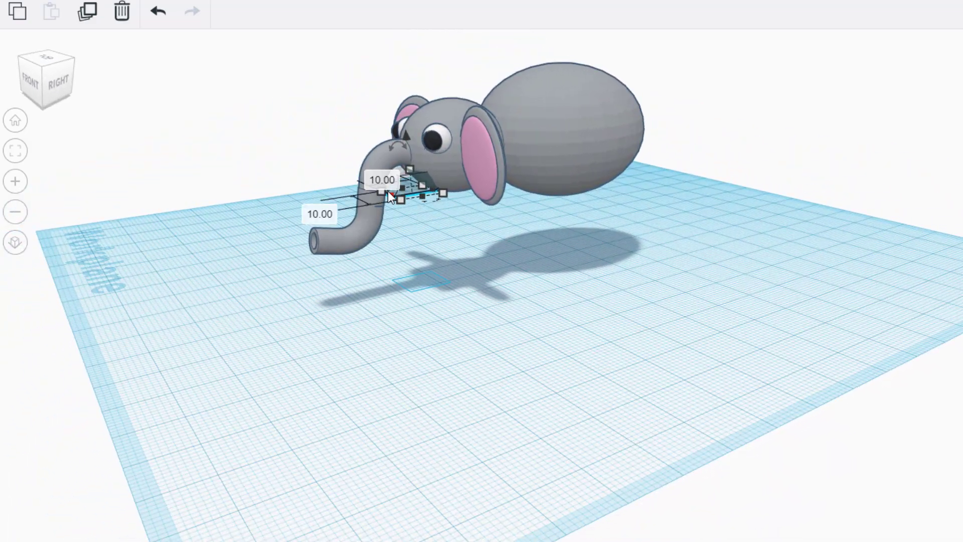
{"action": "left_click_drag", "start_coordinate": [401, 199], "coordinate": [408, 198]}
{"action": "right_click_drag", "start_coordinate": [410, 274], "coordinate": [378, 327]}
{"action": "left_click_drag", "start_coordinate": [432, 196], "coordinate": [438, 223]}
{"action": "right_click_drag", "start_coordinate": [448, 307], "coordinate": [412, 313]}
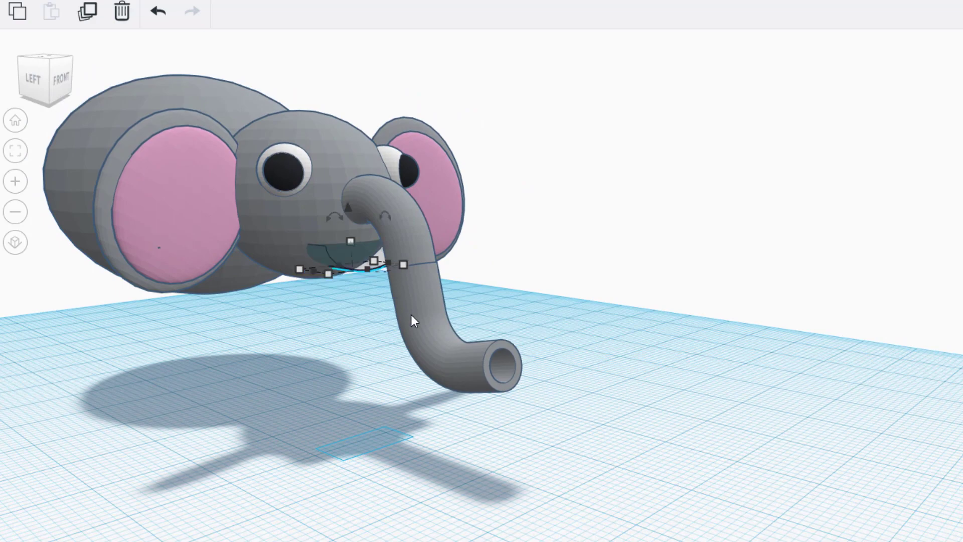
{"action": "right_click_drag", "start_coordinate": [350, 338], "coordinate": [210, 277]}
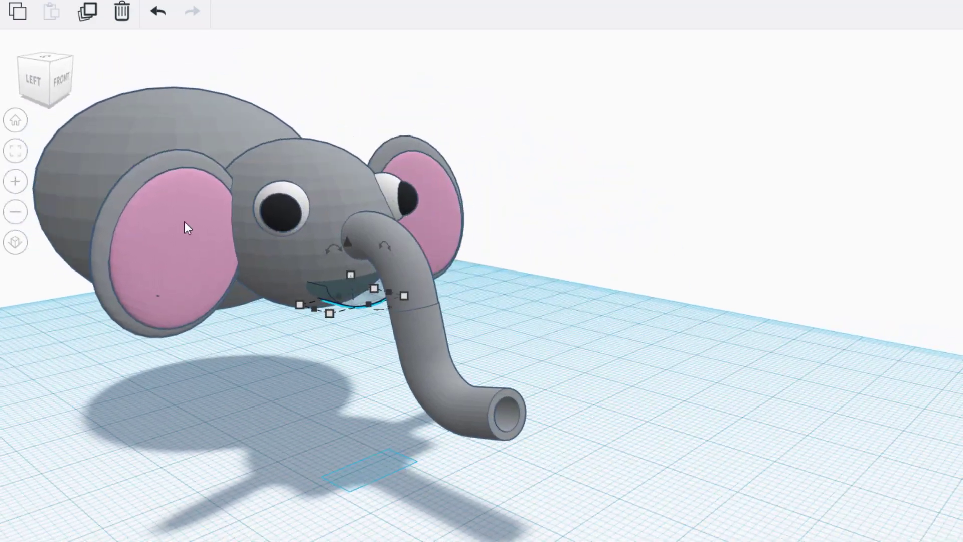
{"action": "left_click", "coordinate": [430, 384]}
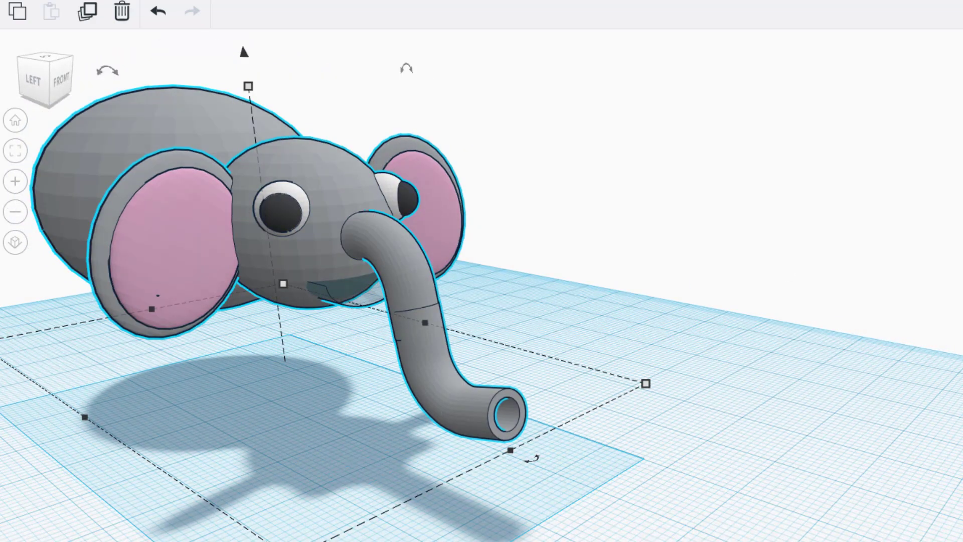
{"action": "key", "text": "ctrl+g"}
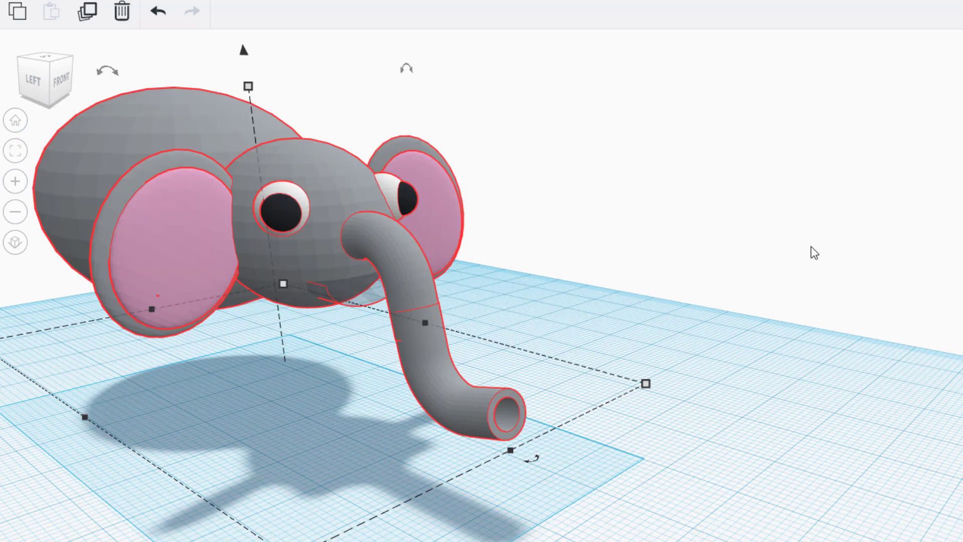
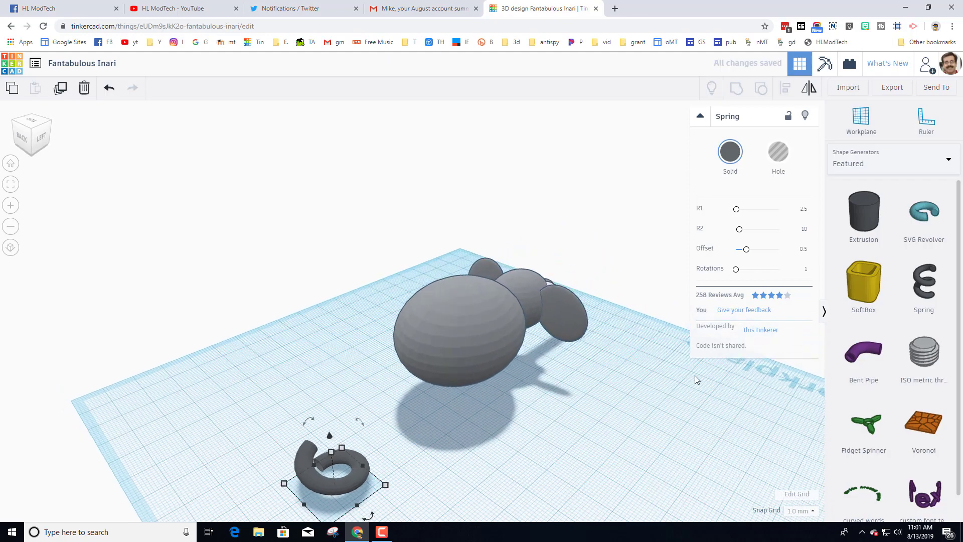
Cut the spring into a curl by grouping it with a 3 mm tall hole box
{"action": "left_click", "coordinate": [878, 159]}
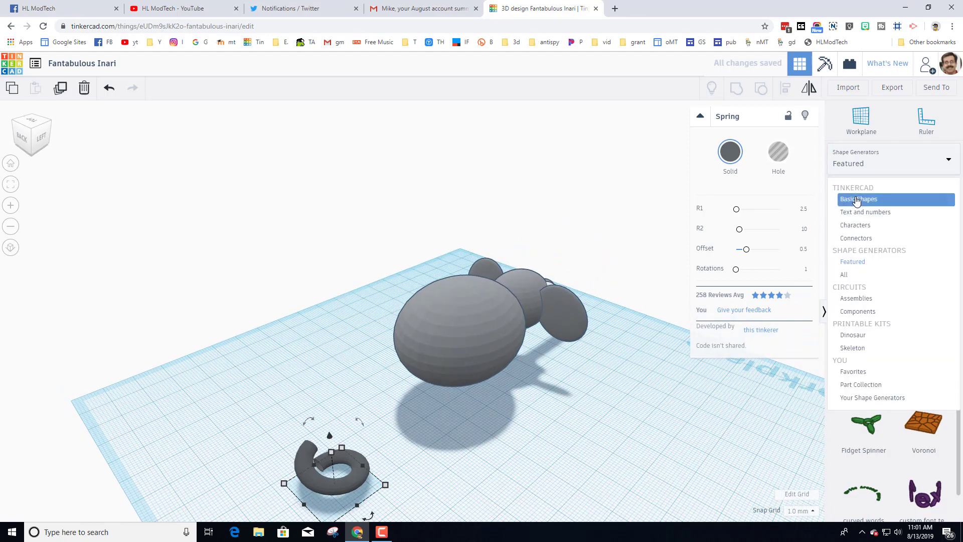
{"action": "left_click", "coordinate": [860, 195]}
{"action": "left_click_drag", "start_coordinate": [862, 215], "coordinate": [343, 444]}
{"action": "left_click_drag", "start_coordinate": [334, 404], "coordinate": [350, 440]}
{"action": "right_click_drag", "start_coordinate": [372, 454], "coordinate": [327, 463]}
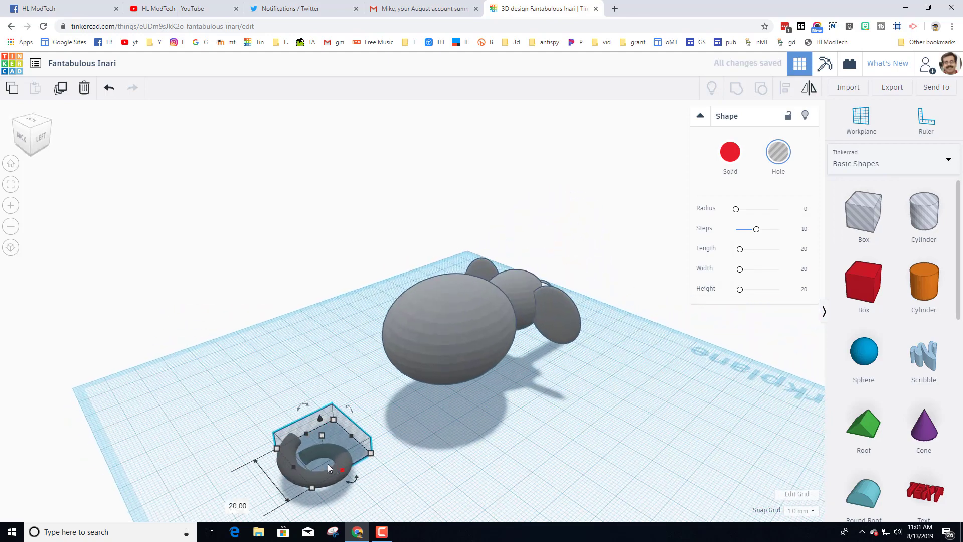
{"action": "left_click", "coordinate": [335, 490], "text": "shift"}
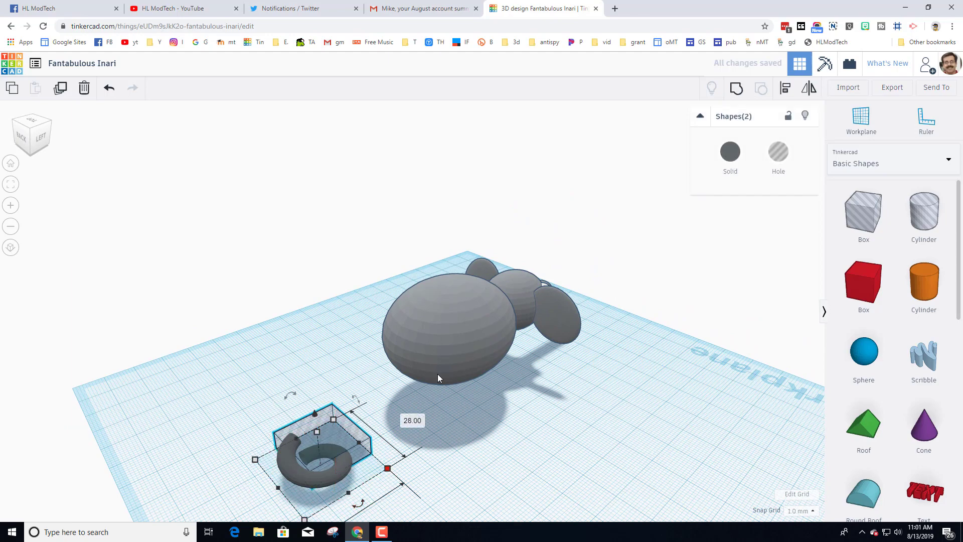
{"action": "left_click", "coordinate": [739, 95]}
Rotate the cut curl 90 degrees so it stands upright
{"action": "right_click_drag", "start_coordinate": [357, 459], "coordinate": [217, 209]}
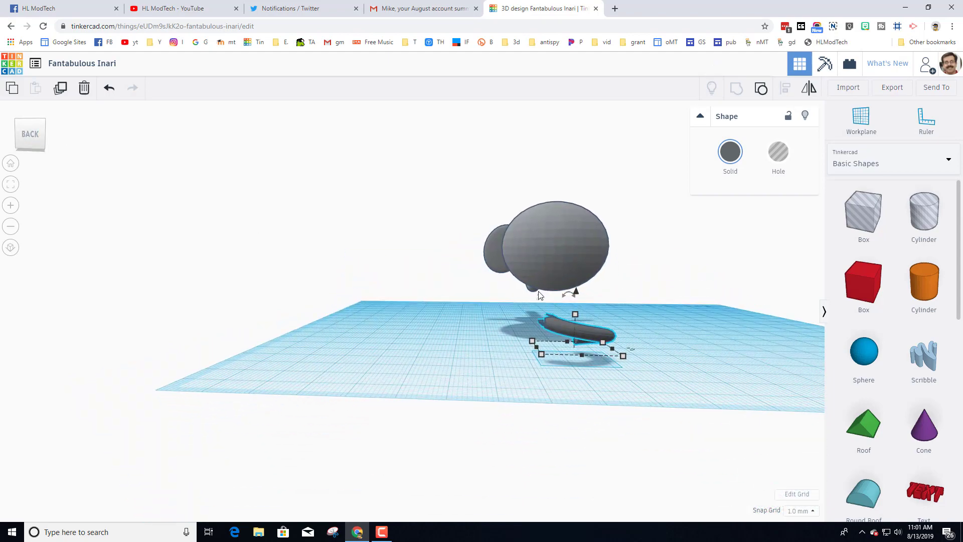
{"action": "left_click_drag", "start_coordinate": [566, 297], "coordinate": [600, 329]}
{"action": "right_click_drag", "start_coordinate": [597, 333], "coordinate": [419, 343]}
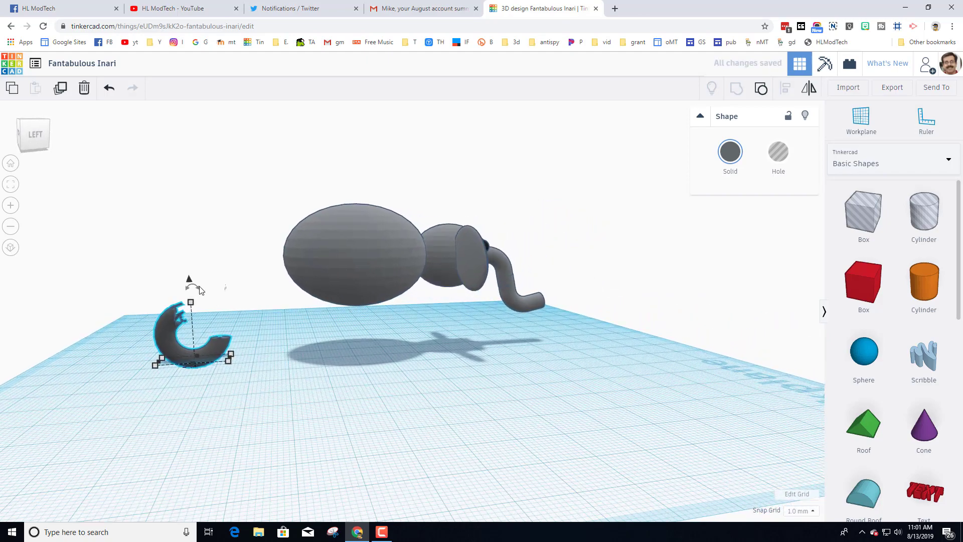
{"action": "left_click_drag", "start_coordinate": [197, 286], "coordinate": [243, 310]}
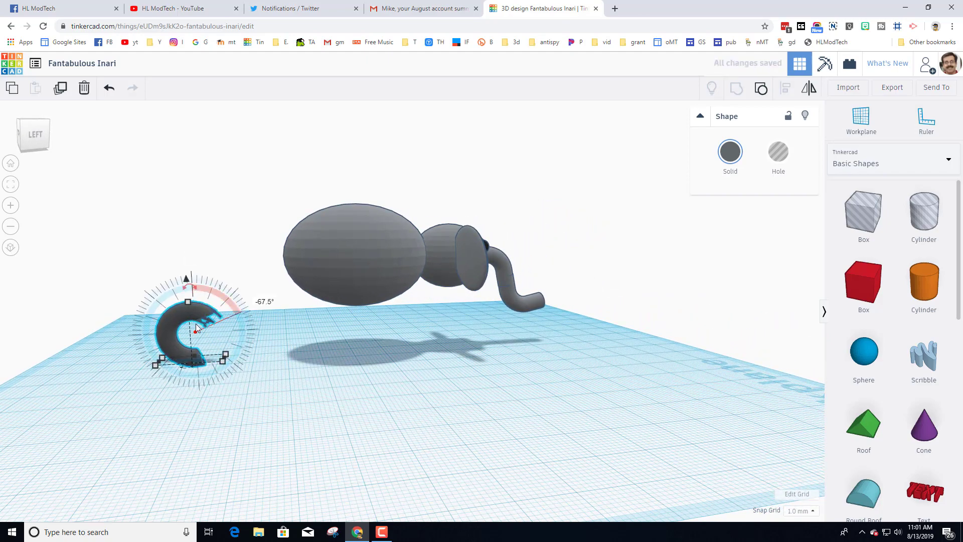
{"action": "right_click_drag", "start_coordinate": [199, 313], "coordinate": [282, 333]}
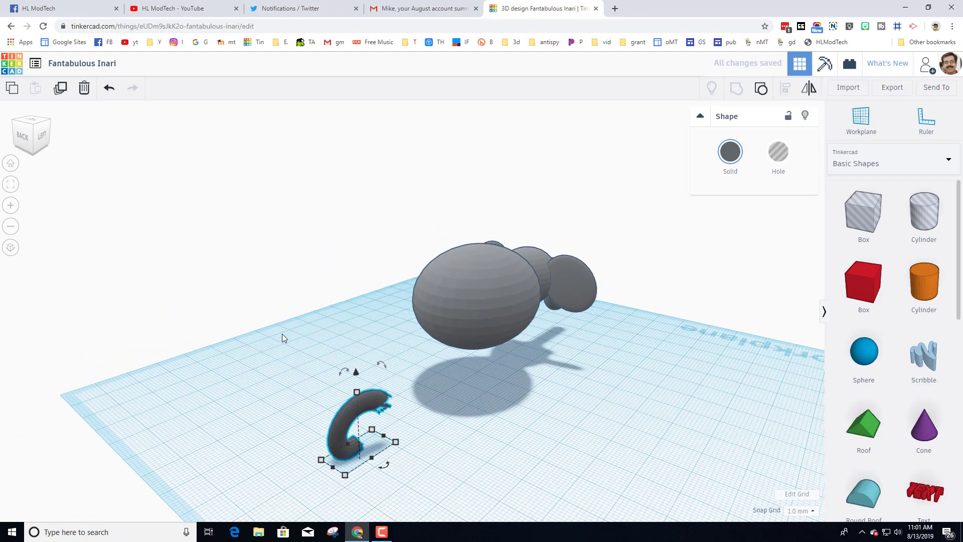
Raise the curl above the workplane and set it against the rear of the body
{"action": "key", "text": "Up"}
{"action": "key", "text": "Up"}
{"action": "key", "text": "Up"}
{"action": "key", "text": "Up"}
{"action": "key", "text": "Up"}
{"action": "key", "text": "Up"}
{"action": "key", "text": "Up"}
{"action": "key", "text": "Up"}
{"action": "key", "text": "Up"}
{"action": "key", "text": "Up"}
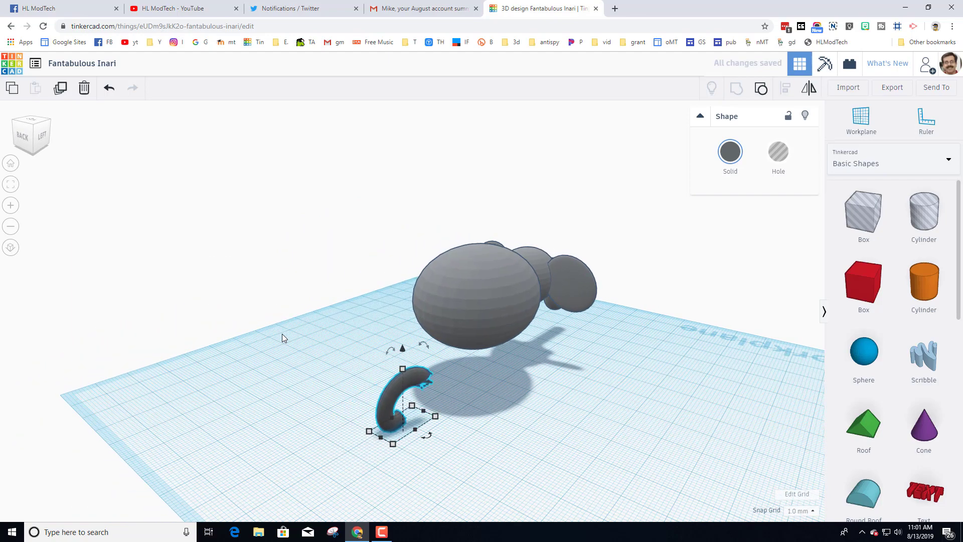
{"action": "key", "text": "ctrl+Up"}
{"action": "key", "text": "ctrl+Up"}
{"action": "key", "text": "ctrl+Up"}
{"action": "key", "text": "ctrl+Up"}
{"action": "key", "text": "ctrl+Up"}
{"action": "key", "text": "ctrl+Up"}
{"action": "key", "text": "ctrl+Up"}
{"action": "key", "text": "ctrl+Up"}
{"action": "key", "text": "ctrl+Up"}
{"action": "key", "text": "ctrl+Up"}
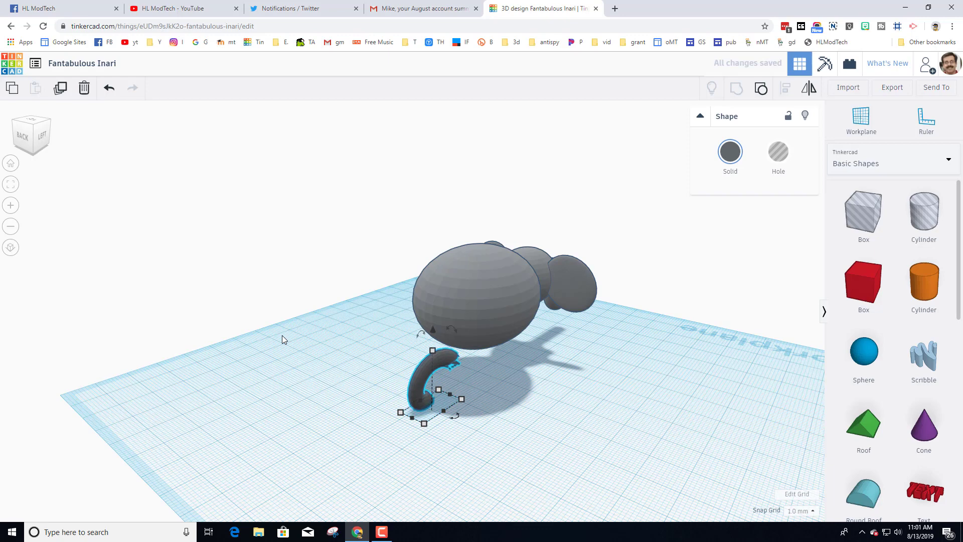
{"action": "key", "text": "ctrl+Up"}
{"action": "key", "text": "ctrl+Up"}
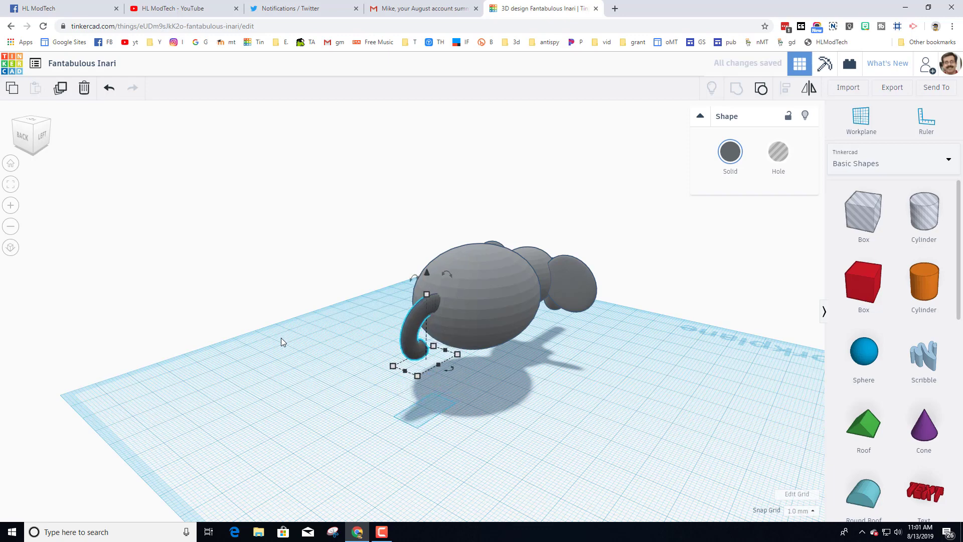
{"action": "right_click_drag", "start_coordinate": [286, 339], "coordinate": [290, 403]}
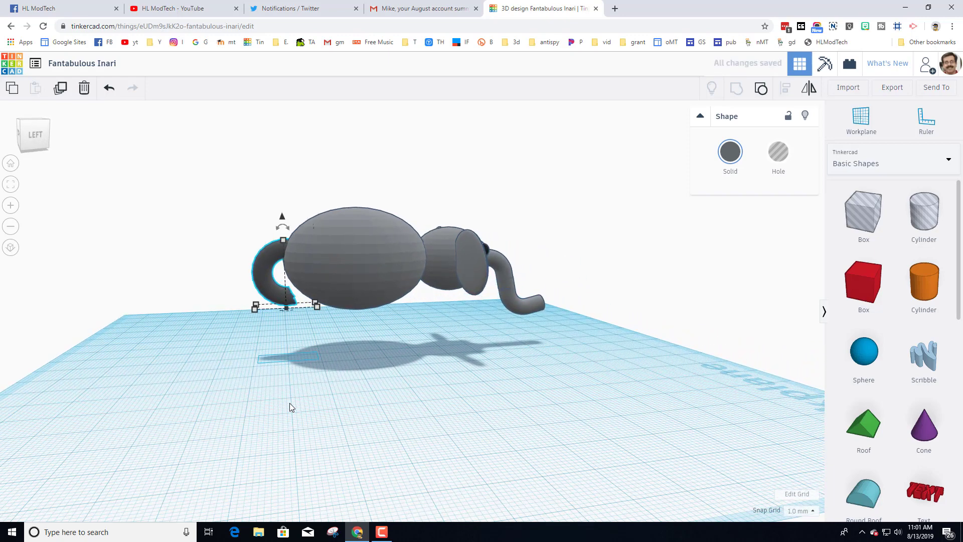
{"action": "left_click_drag", "start_coordinate": [281, 221], "coordinate": [317, 195]}
{"action": "right_click_drag", "start_coordinate": [265, 372], "coordinate": [394, 355]}
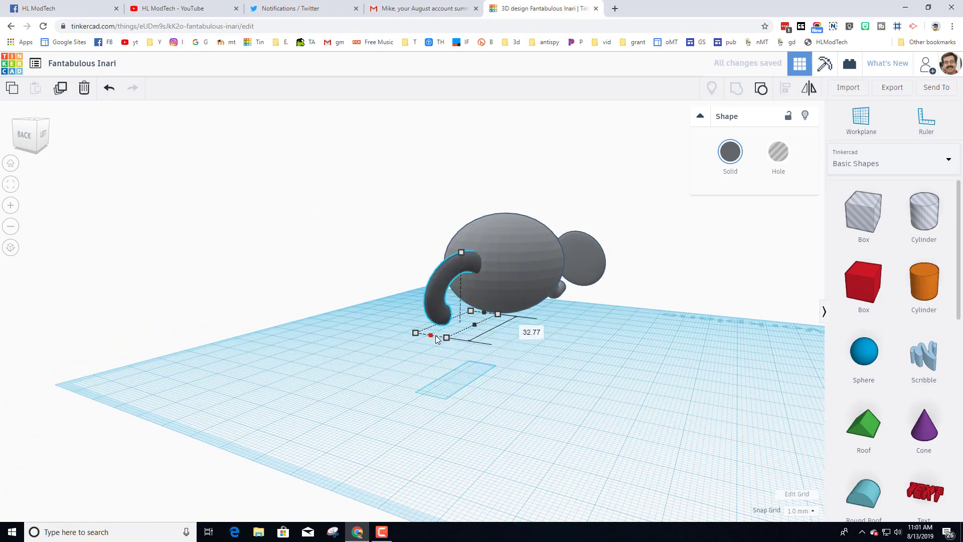
{"action": "right_click_drag", "start_coordinate": [486, 368], "coordinate": [288, 340]}
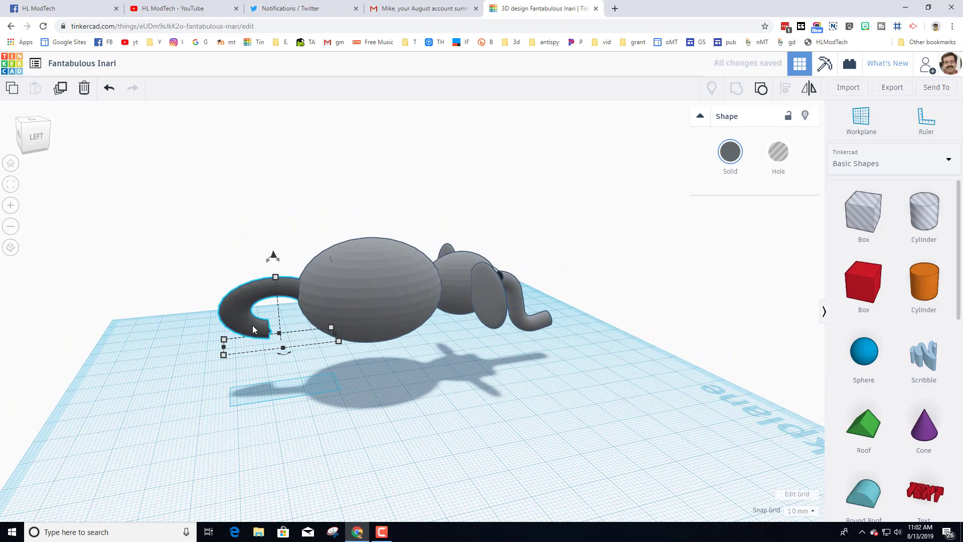
{"action": "left_click_drag", "start_coordinate": [254, 329], "coordinate": [284, 360]}
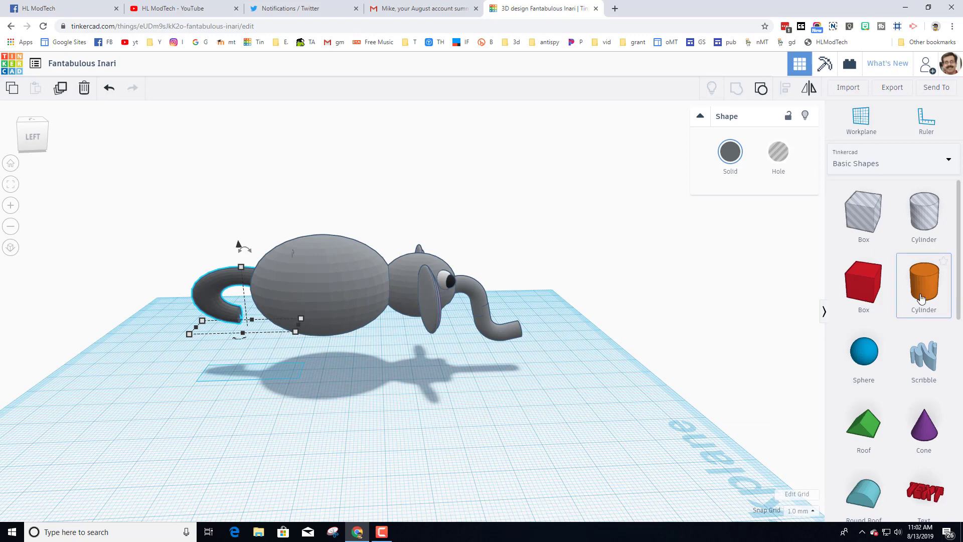
Place a 20 mm tall gray cylinder leg under the elephant's body
{"action": "left_click_drag", "start_coordinate": [922, 298], "coordinate": [300, 406]}
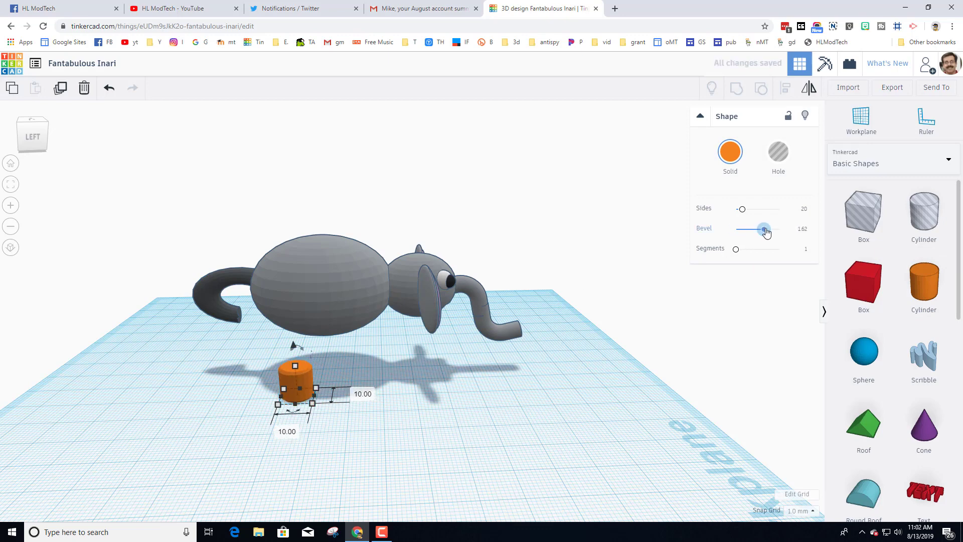
{"action": "right_click_drag", "start_coordinate": [321, 383], "coordinate": [411, 357]}
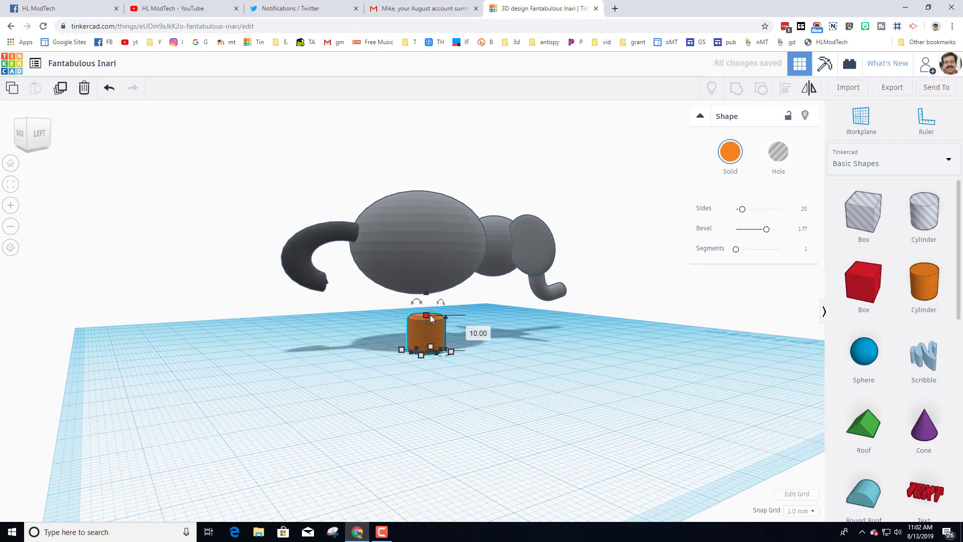
{"action": "mouse_move", "coordinate": [427, 315]}
{"action": "left_mouse_down"}
{"action": "mouse_move", "coordinate": [425, 292]}
{"action": "mouse_move", "coordinate": [413, 321]}
{"action": "left_mouse_up"}
{"action": "right_click_drag", "start_coordinate": [414, 321], "coordinate": [492, 344]}
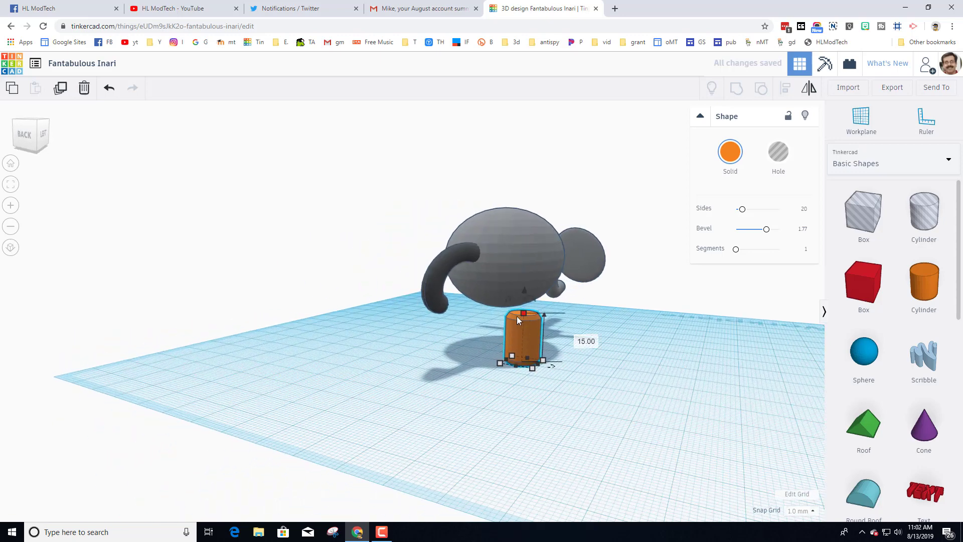
{"action": "left_click_drag", "start_coordinate": [517, 316], "coordinate": [522, 296]}
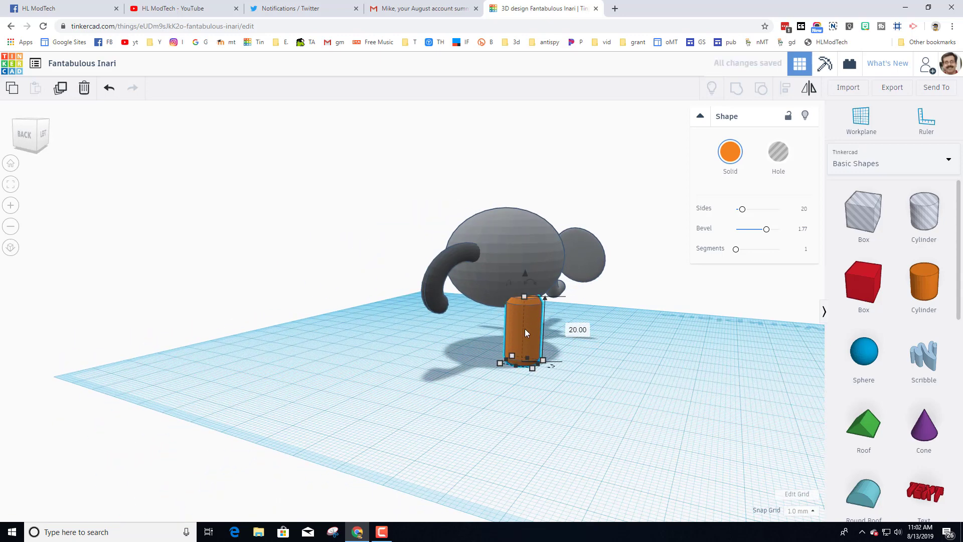
{"action": "key", "text": "Up"}
{"action": "key", "text": "Left"}
{"action": "key", "text": "Left"}
{"action": "key", "text": "Left"}
{"action": "key", "text": "Left"}
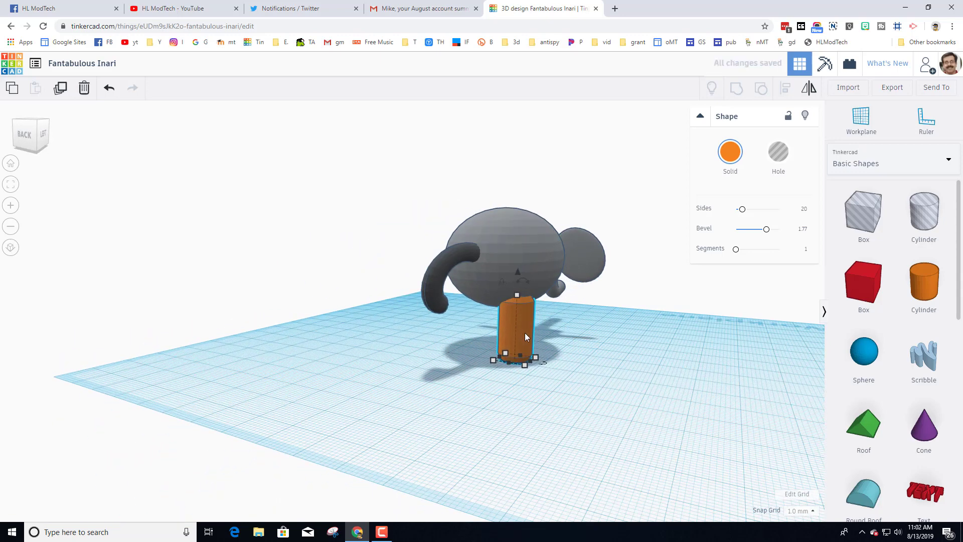
{"action": "left_click", "coordinate": [739, 146]}
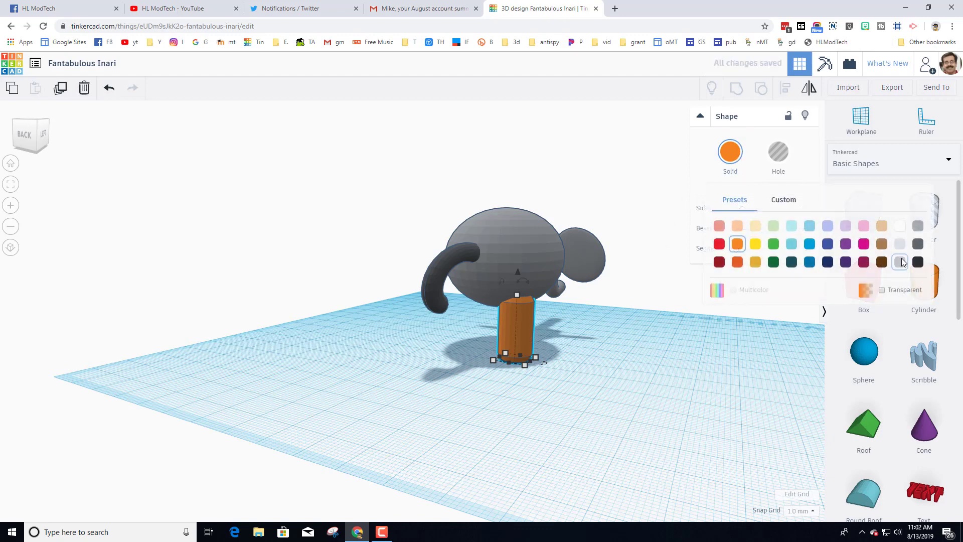
{"action": "left_click", "coordinate": [920, 228]}
Duplicate the gray leg and move the copy forward as a second leg
{"action": "right_click_drag", "start_coordinate": [768, 338], "coordinate": [597, 354]}
{"action": "key", "text": "Right"}
{"action": "key", "text": "Right"}
{"action": "key", "text": "Right"}
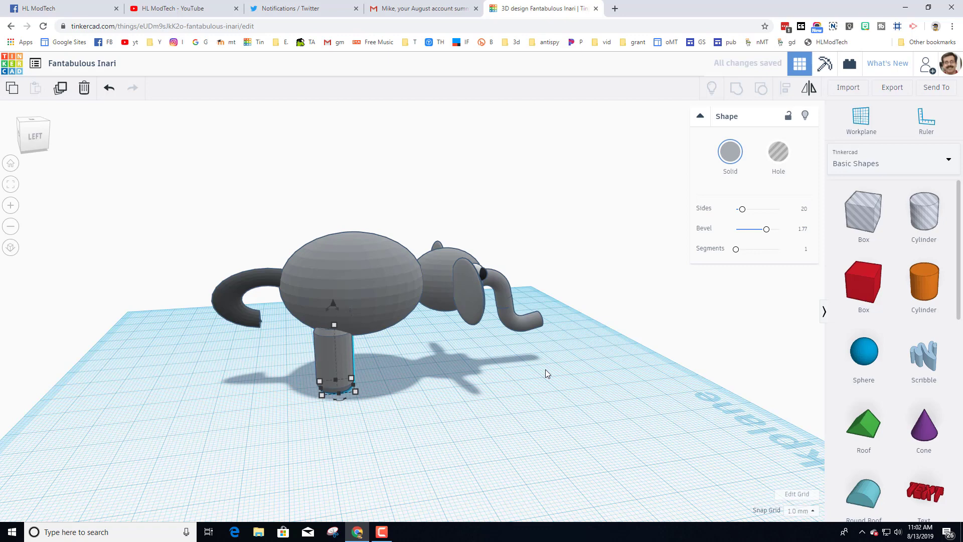
{"action": "key", "text": "ctrl+d"}
{"action": "key", "text": "shift+Right"}
{"action": "key", "text": "shift+Right"}
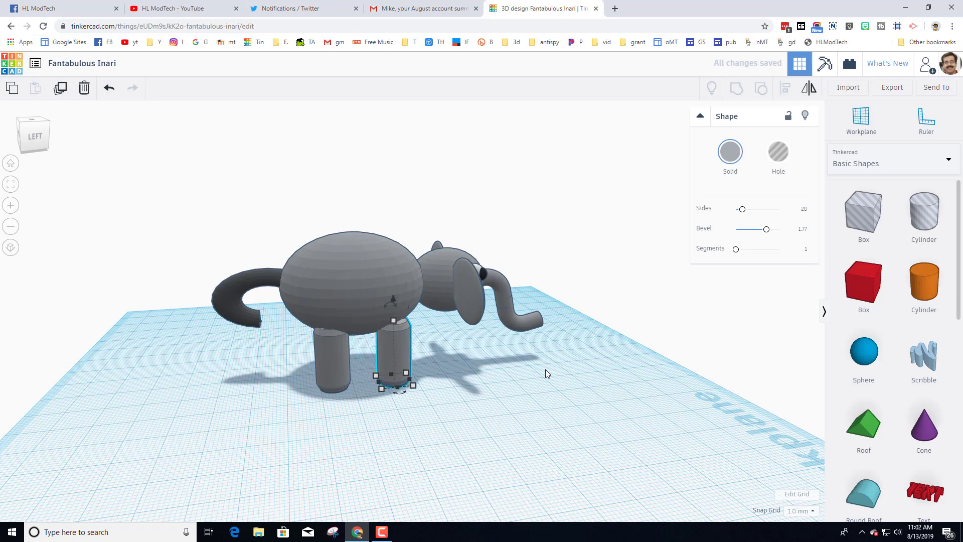
Shift the rear leg toward the tail and lengthen the front leg to 24 mm
{"action": "left_click", "coordinate": [331, 382]}
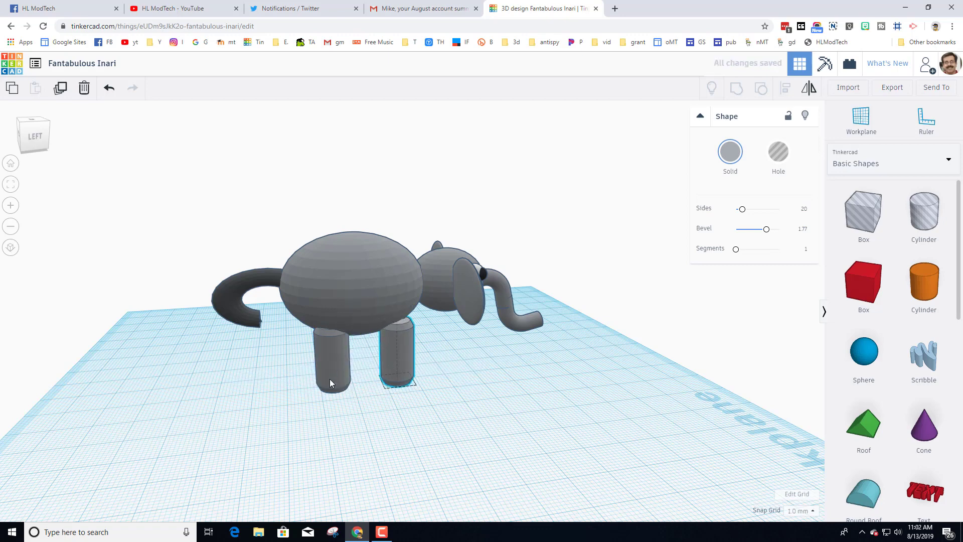
{"action": "key", "text": "Left"}
{"action": "key", "text": "Left"}
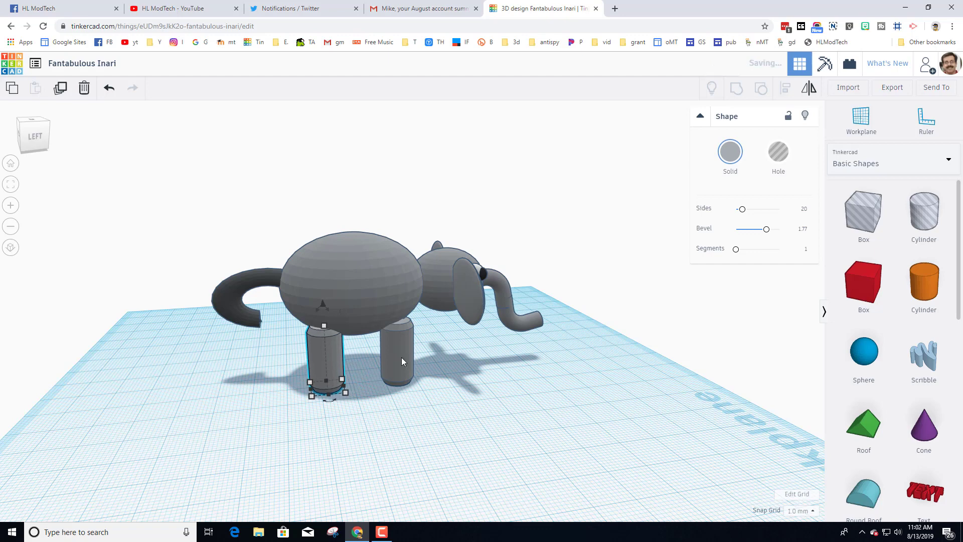
{"action": "left_click", "coordinate": [403, 330]}
{"action": "mouse_move", "coordinate": [397, 320]}
{"action": "left_mouse_down"}
{"action": "mouse_move", "coordinate": [395, 300]}
{"action": "mouse_move", "coordinate": [392, 314]}
{"action": "left_mouse_up"}
{"action": "left_click", "coordinate": [325, 338]}
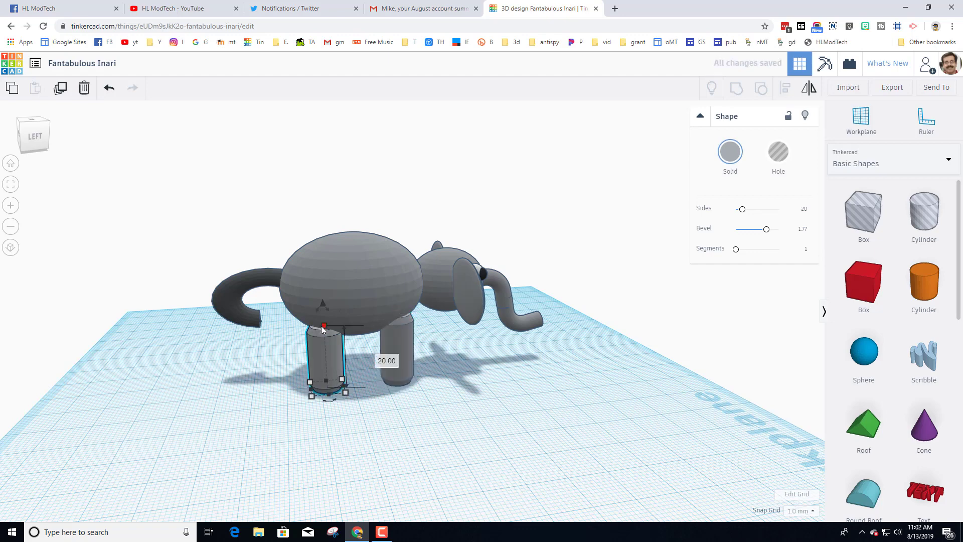
{"action": "right_click_drag", "start_coordinate": [426, 394], "coordinate": [375, 399]}
{"action": "scroll", "coordinate": [374, 398], "scroll_direction": "up", "scroll_amount": 2}
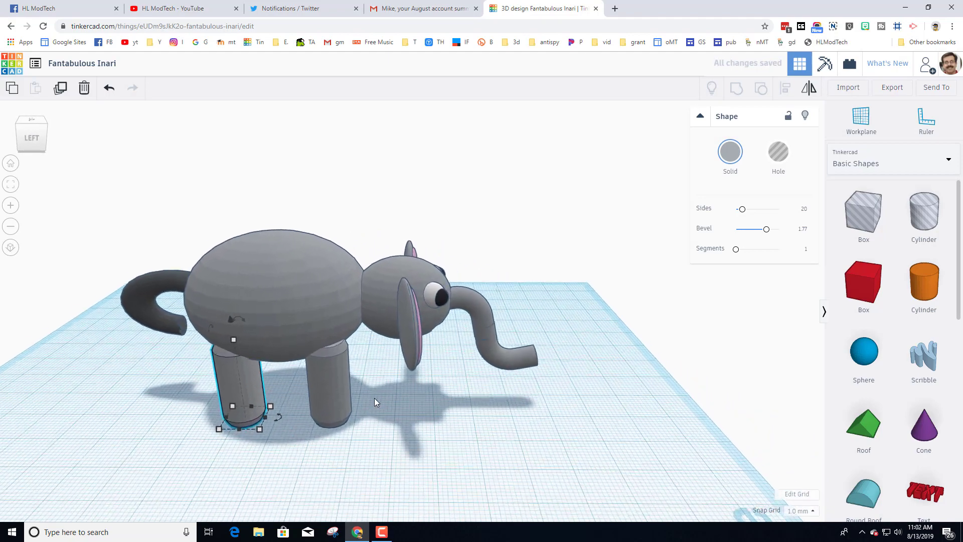
{"action": "scroll", "coordinate": [371, 401], "scroll_direction": "down", "scroll_amount": 1}
{"action": "scroll", "coordinate": [369, 402], "scroll_direction": "down", "scroll_amount": 2}
{"action": "left_click", "coordinate": [369, 401]}
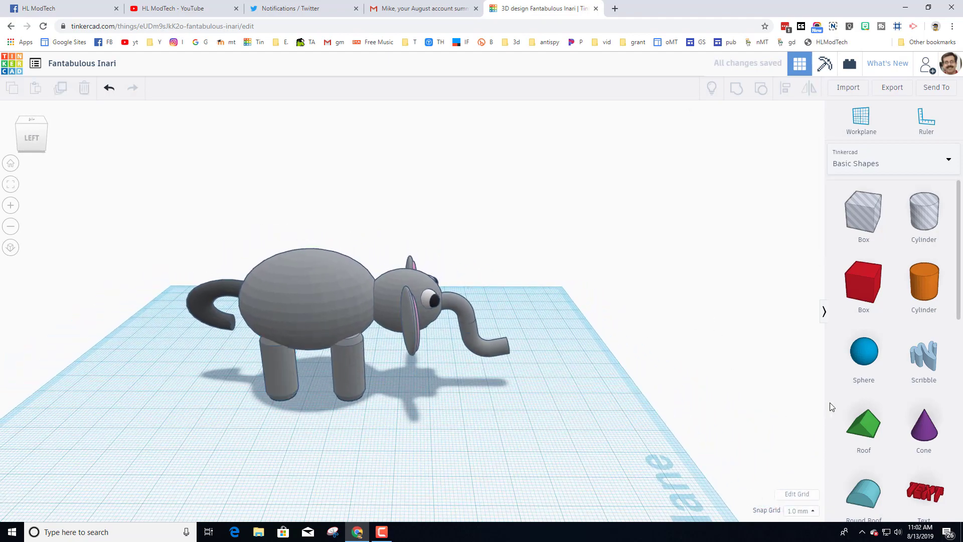
Add a gray half-sphere foot, 16 by 16 mm and 1 mm tall, under the front leg
{"action": "scroll", "coordinate": [863, 417], "scroll_direction": "down", "scroll_amount": 4}
{"action": "left_click_drag", "start_coordinate": [863, 433], "coordinate": [377, 368]}
{"action": "scroll", "coordinate": [394, 396], "scroll_direction": "up", "scroll_amount": 3}
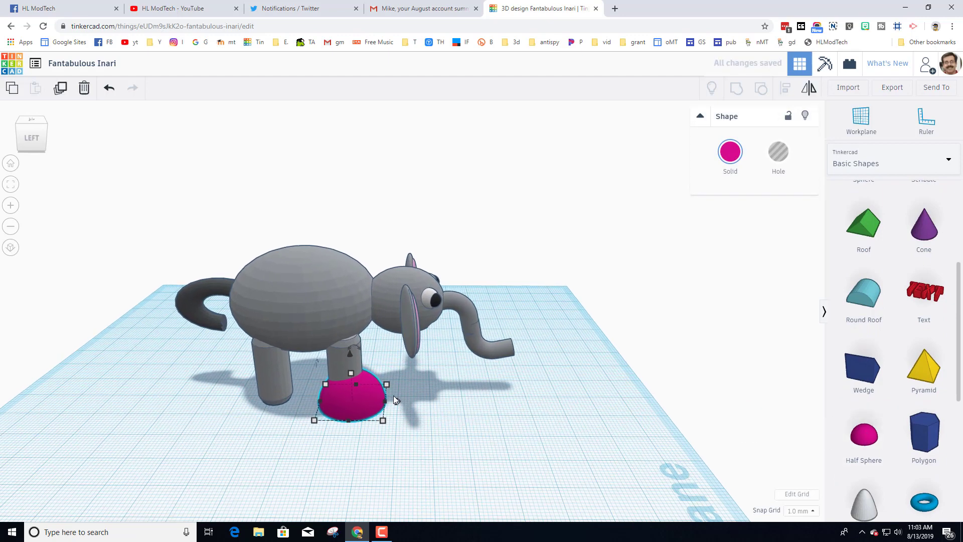
{"action": "left_click_drag", "start_coordinate": [383, 420], "coordinate": [370, 413]}
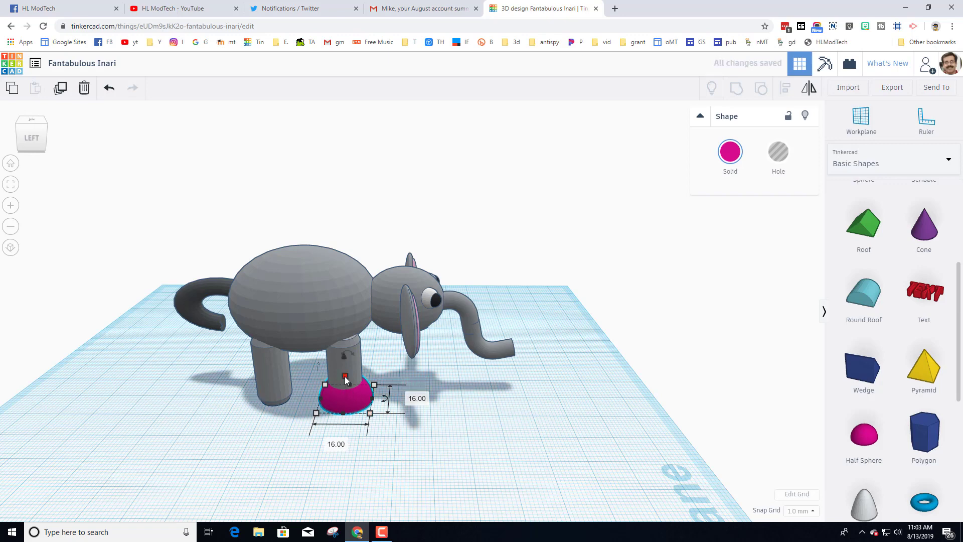
{"action": "left_click_drag", "start_coordinate": [344, 377], "coordinate": [359, 415]}
{"action": "scroll", "coordinate": [374, 441], "scroll_direction": "up", "scroll_amount": 3}
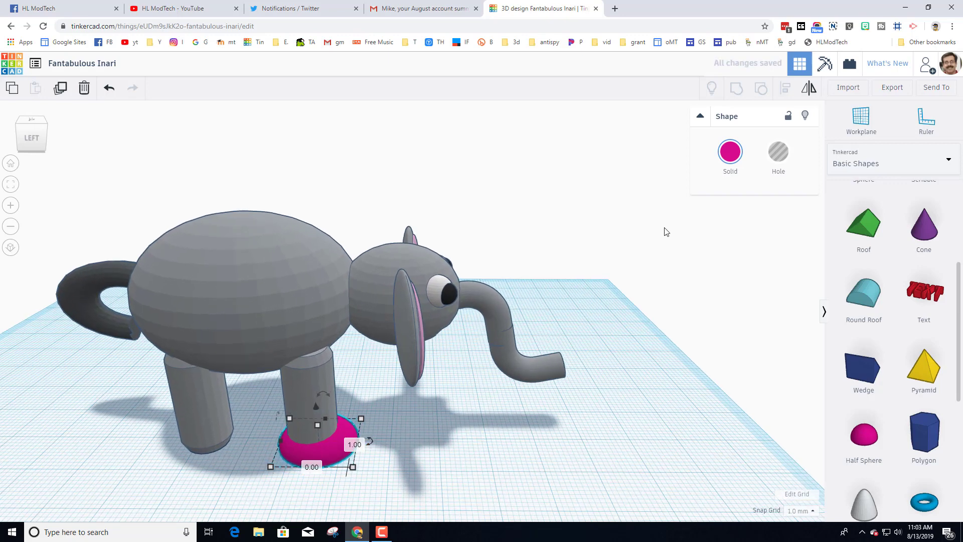
{"action": "left_click", "coordinate": [739, 157]}
{"action": "left_click", "coordinate": [918, 226]}
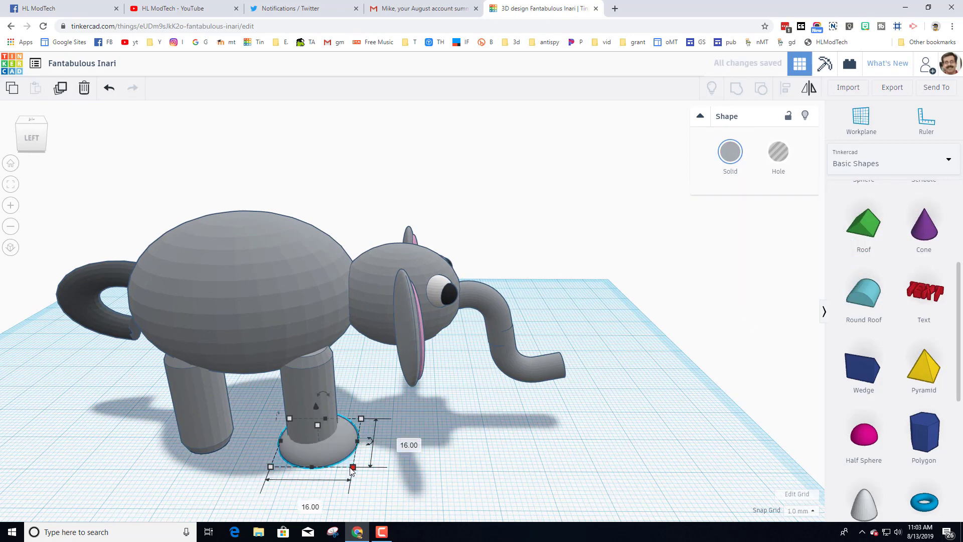
Shrink the foot's footprint, duplicate it for the back leg, and add a paraboloid
{"action": "left_click_drag", "start_coordinate": [353, 474], "coordinate": [227, 449]}
{"action": "key", "text": "ctrl+d"}
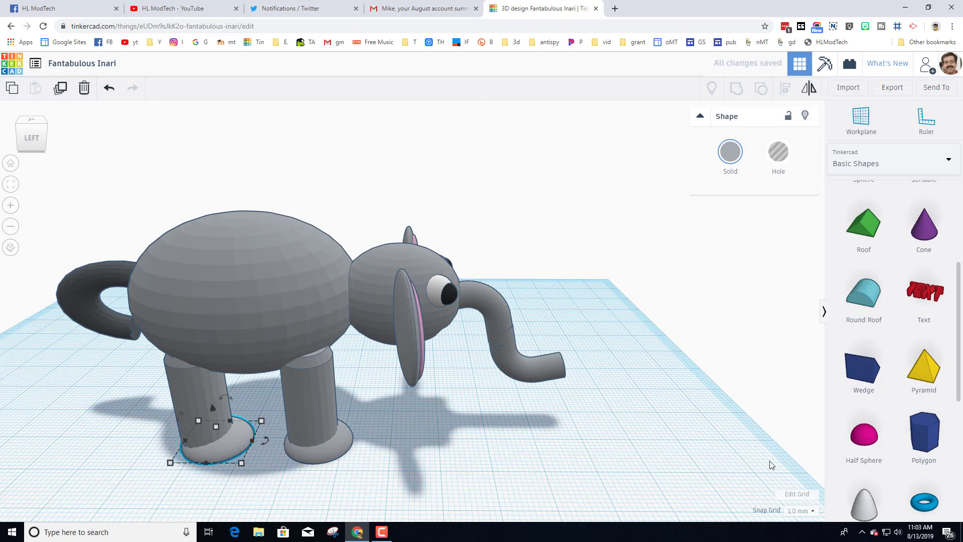
{"action": "left_click_drag", "start_coordinate": [856, 500], "coordinate": [391, 453]}
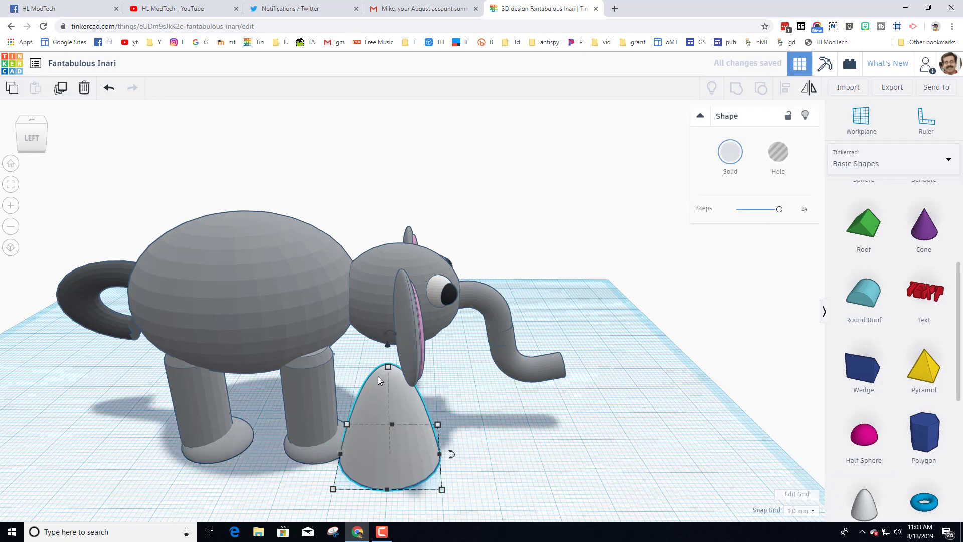
Shrink the paraboloid to a small cone about 5 mm across and colour it pink
{"action": "scroll", "coordinate": [856, 496], "scroll_direction": "down", "scroll_amount": 1}
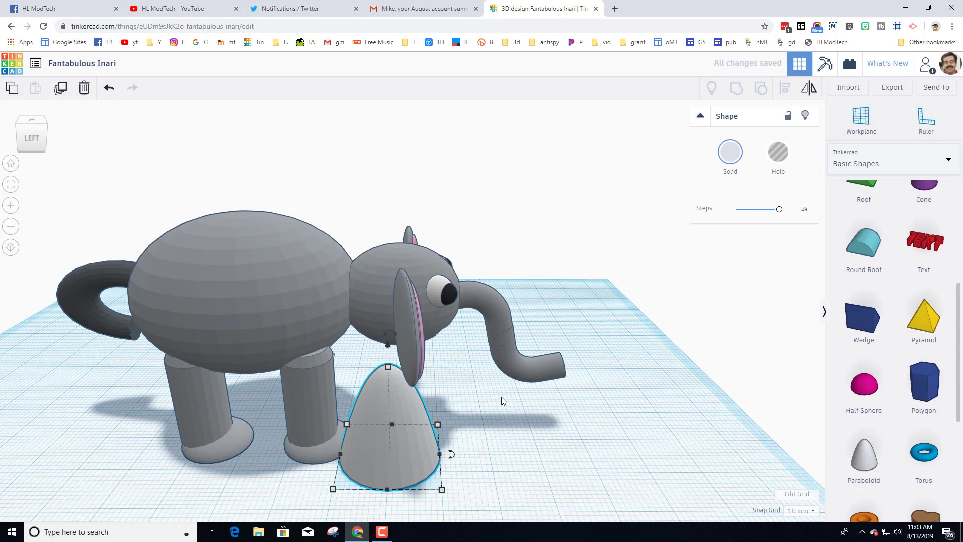
{"action": "left_click_drag", "start_coordinate": [387, 370], "coordinate": [353, 431], "text": "shift"}
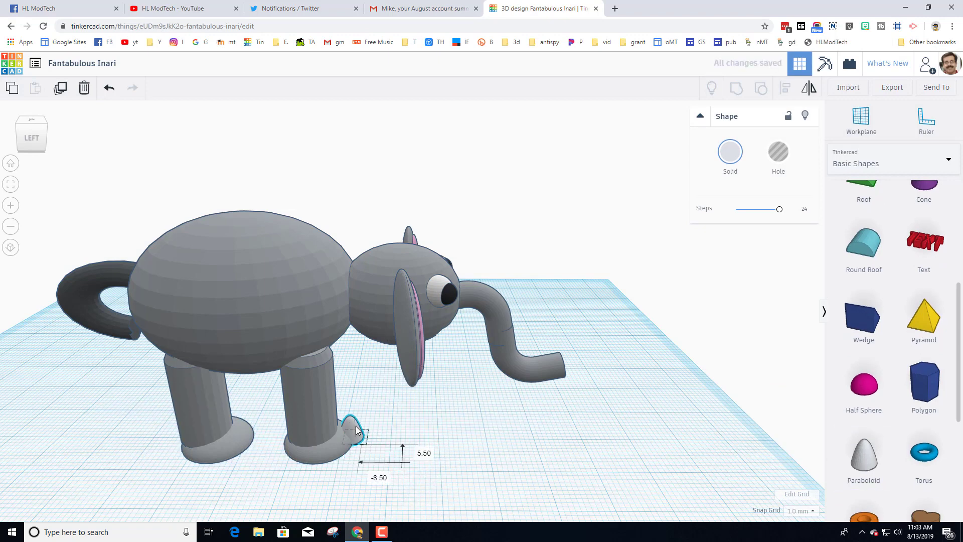
{"action": "left_click", "coordinate": [731, 156]}
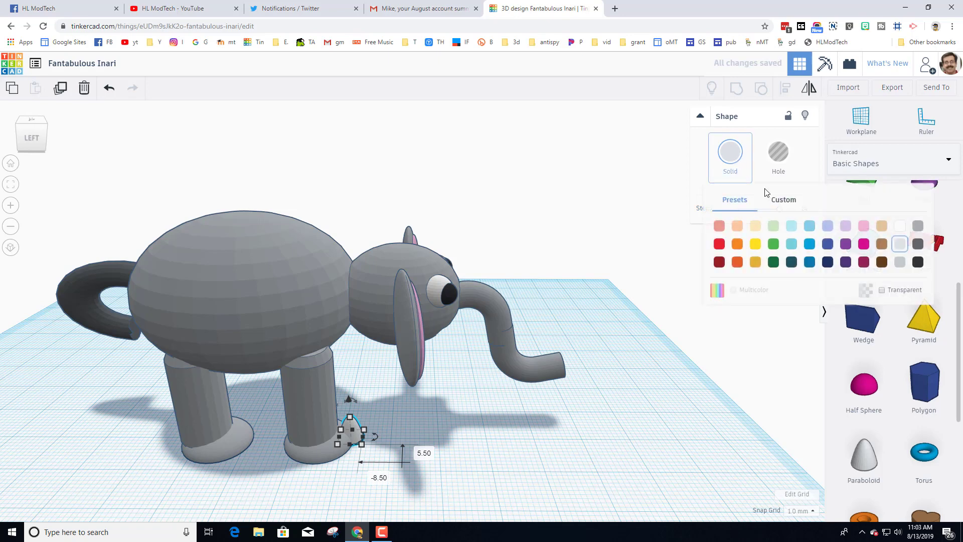
{"action": "left_click", "coordinate": [898, 232]}
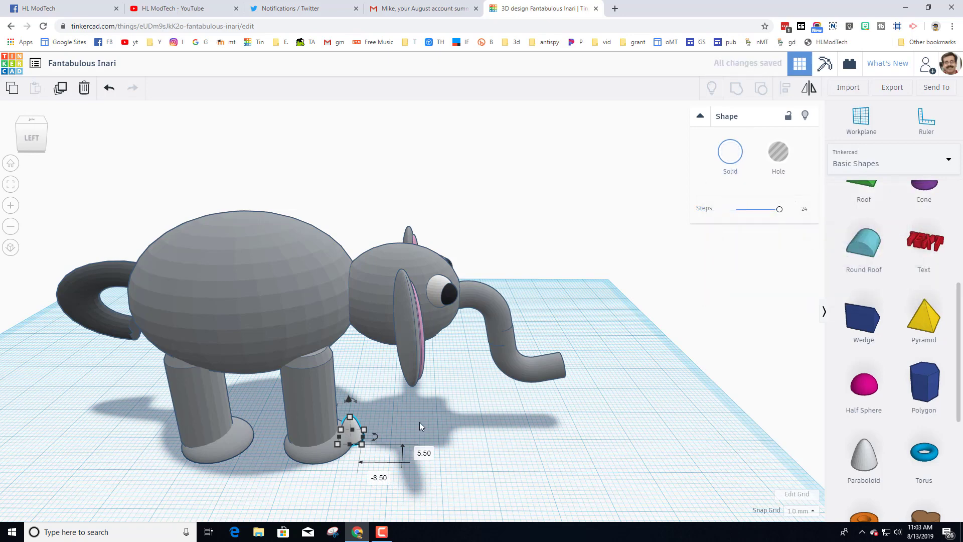
{"action": "left_click", "coordinate": [741, 177]}
{"action": "left_click", "coordinate": [864, 227]}
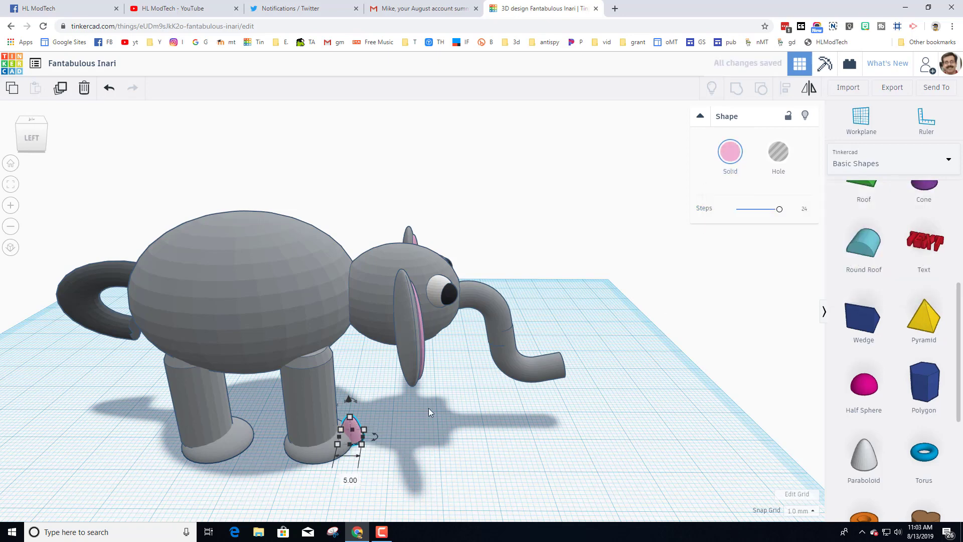
{"action": "scroll", "coordinate": [364, 460], "scroll_direction": "up", "scroll_amount": 5}
{"action": "left_click", "coordinate": [213, 366]}
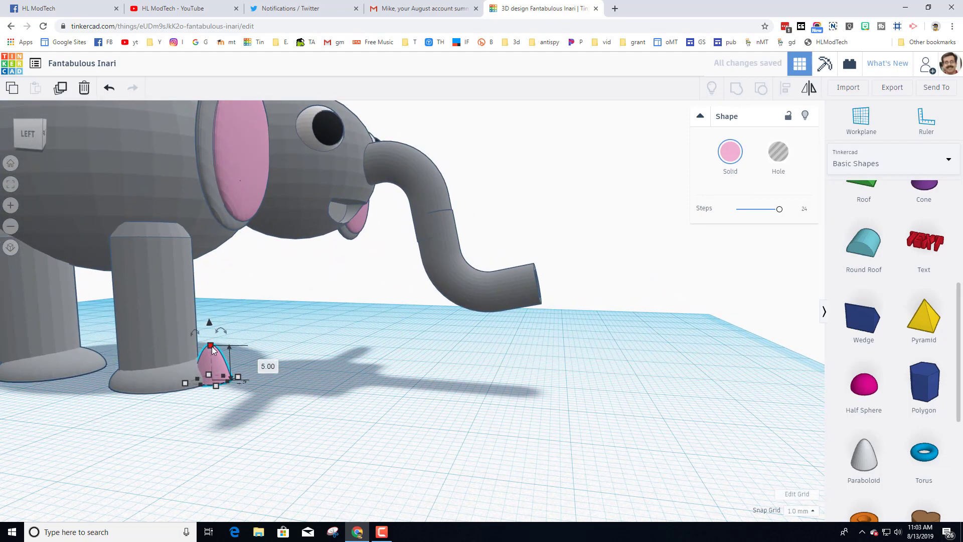
Make the pink toenail much shorter and set it on the front foot's edge
{"action": "left_click_drag", "start_coordinate": [212, 346], "coordinate": [215, 361]}
{"action": "right_click_drag", "start_coordinate": [218, 430], "coordinate": [232, 455]}
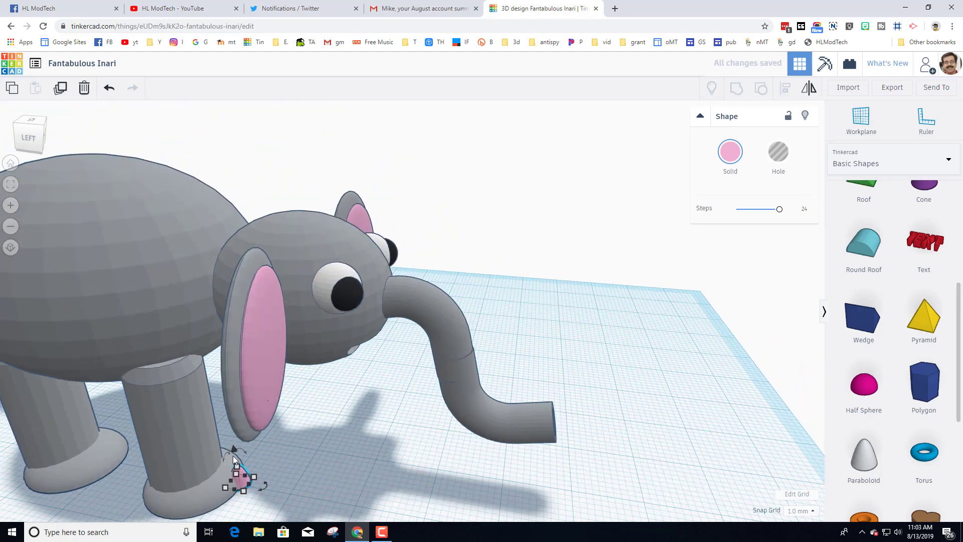
{"action": "left_click_drag", "start_coordinate": [242, 480], "coordinate": [238, 469]}
{"action": "scroll", "coordinate": [268, 488], "scroll_direction": "up", "scroll_amount": 3}
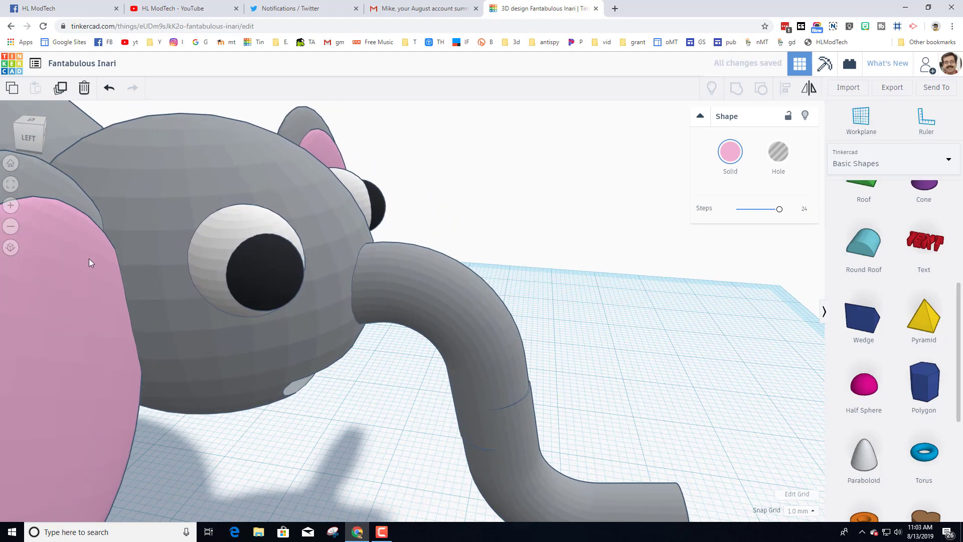
{"action": "scroll", "coordinate": [197, 316], "scroll_direction": "down", "scroll_amount": 3}
{"action": "left_click", "coordinate": [11, 183]}
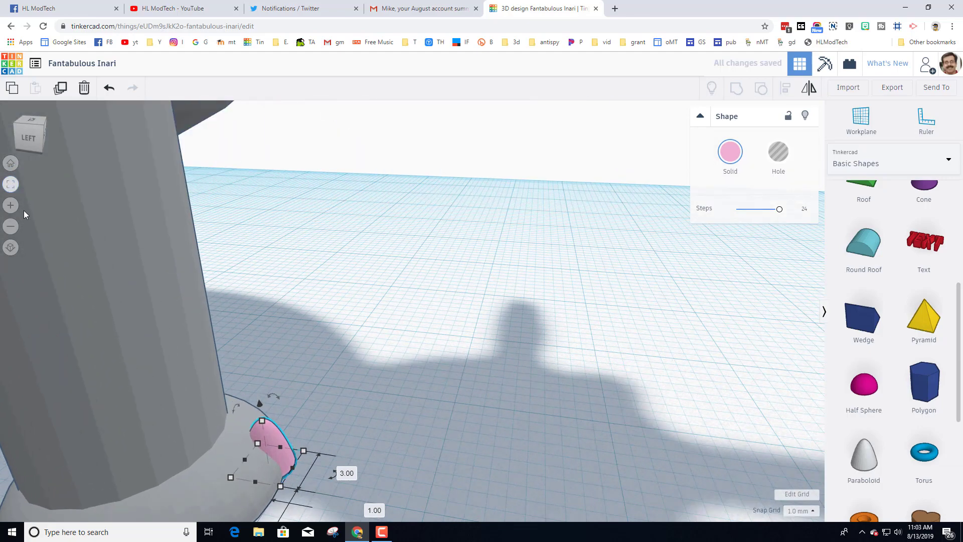
{"action": "left_click_drag", "start_coordinate": [413, 203], "coordinate": [411, 273]}
{"action": "right_click_drag", "start_coordinate": [470, 396], "coordinate": [386, 395]}
{"action": "scroll", "coordinate": [388, 397], "scroll_direction": "down", "scroll_amount": 3}
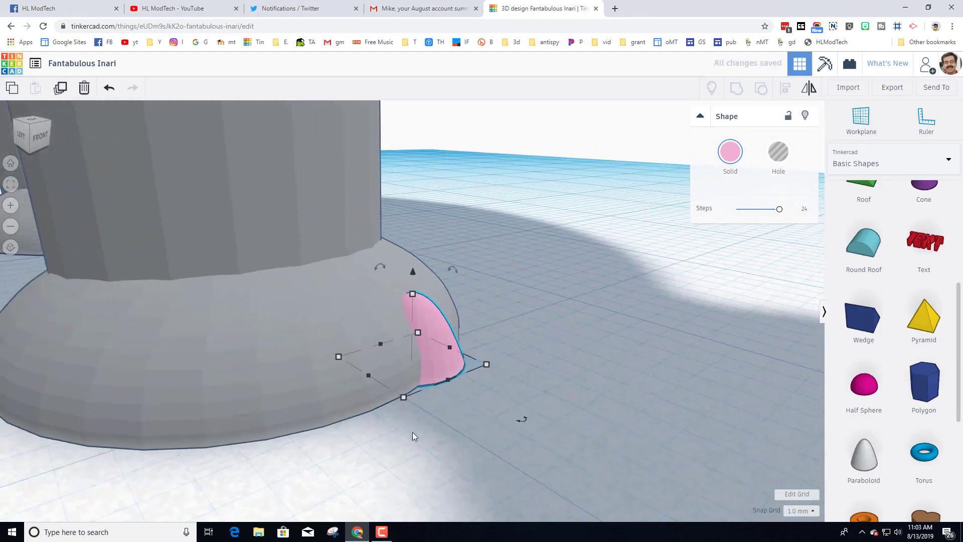
Copy the toenail along the foot, with the snap grid set to 0.1 mm
{"action": "key", "text": "ctrl+d"}
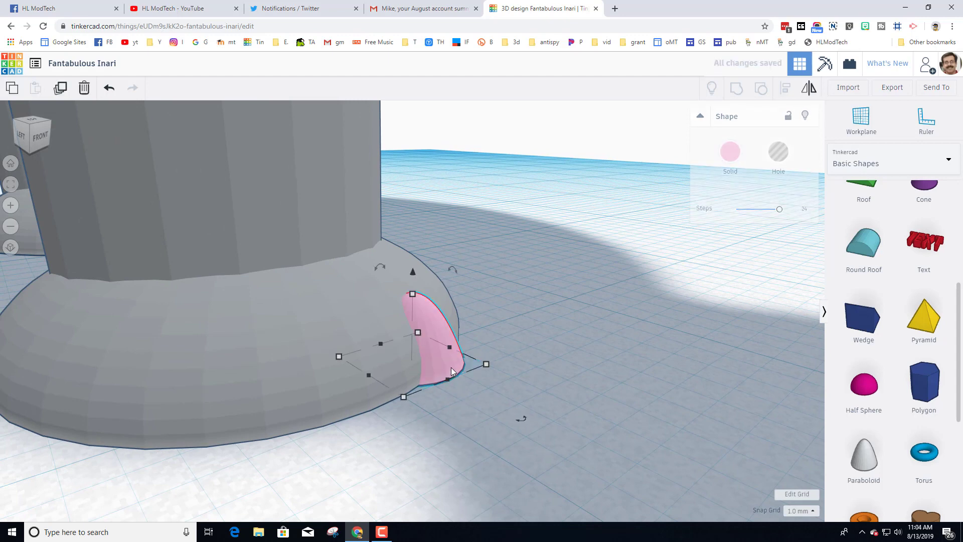
{"action": "left_click_drag", "start_coordinate": [450, 372], "coordinate": [312, 404]}
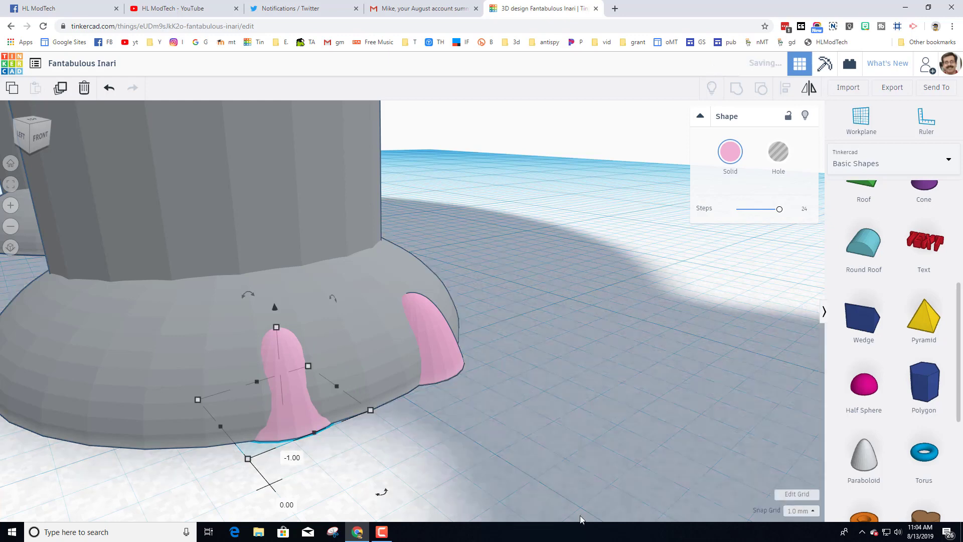
{"action": "left_click", "coordinate": [800, 511]}
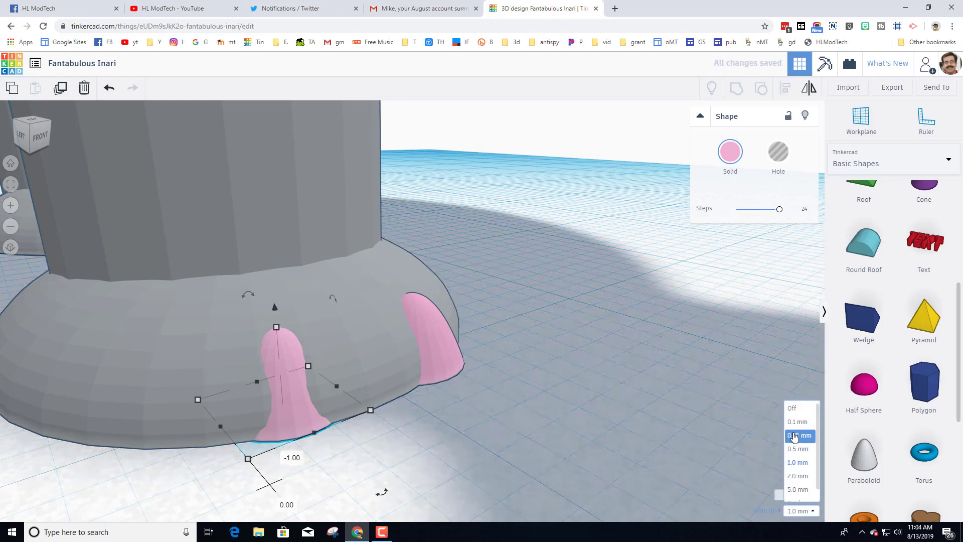
{"action": "left_click", "coordinate": [798, 421]}
{"action": "left_click_drag", "start_coordinate": [279, 425], "coordinate": [311, 445]}
{"action": "key", "text": "ctrl+d"}
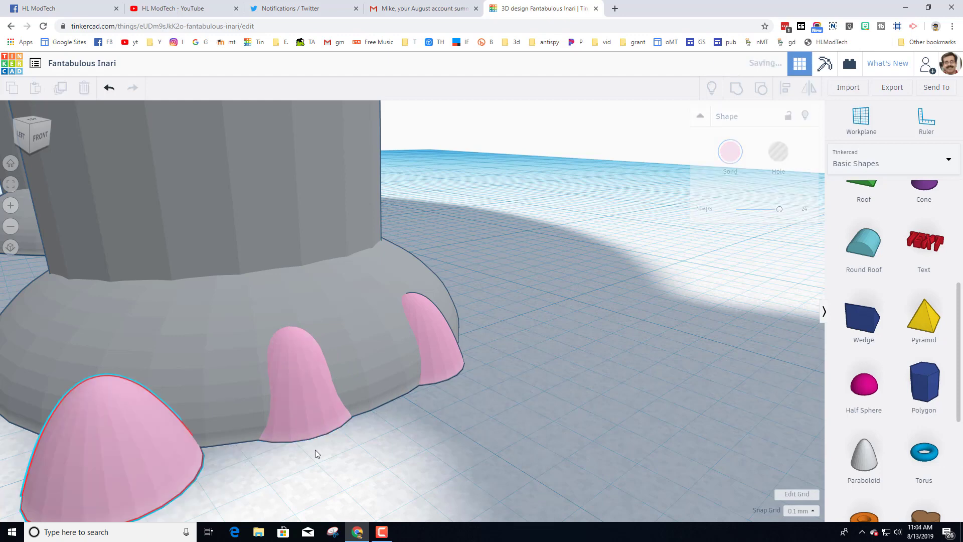
Place the third toenail on the foot, then duplicate all three toenails
{"action": "left_click_drag", "start_coordinate": [171, 448], "coordinate": [189, 413]}
{"action": "scroll", "coordinate": [207, 434], "scroll_direction": "down", "scroll_amount": 5}
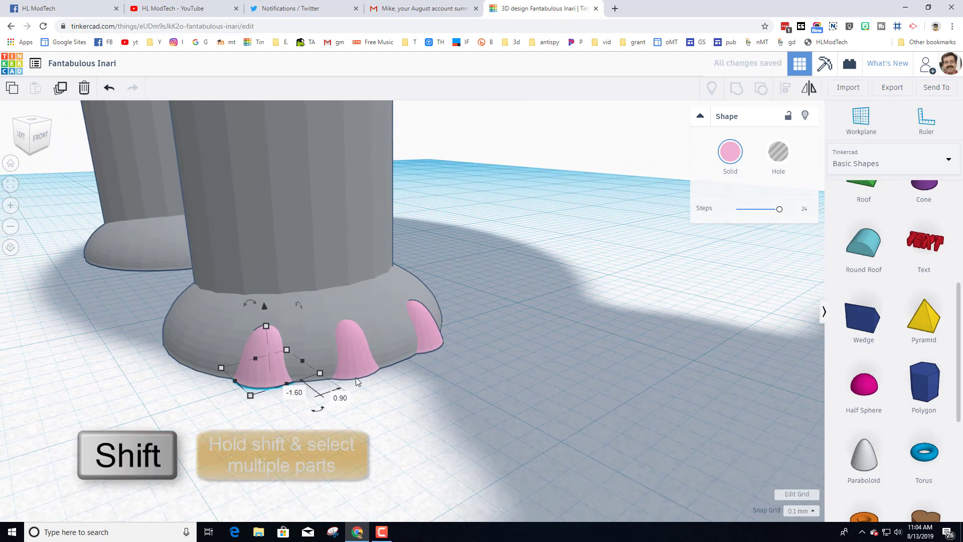
{"action": "left_click", "coordinate": [354, 366], "text": "shift"}
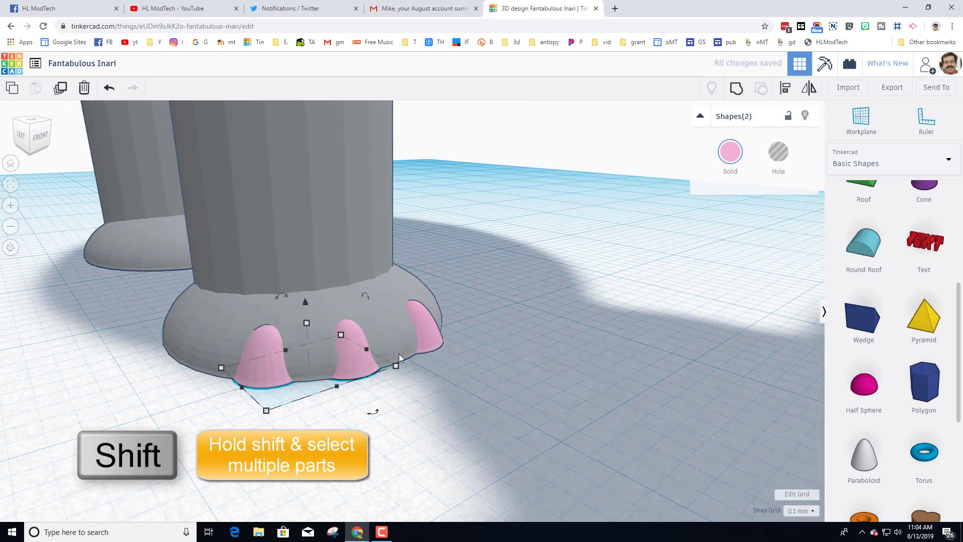
{"action": "left_click", "coordinate": [430, 337], "text": "shift"}
{"action": "key", "text": "ctrl+d"}
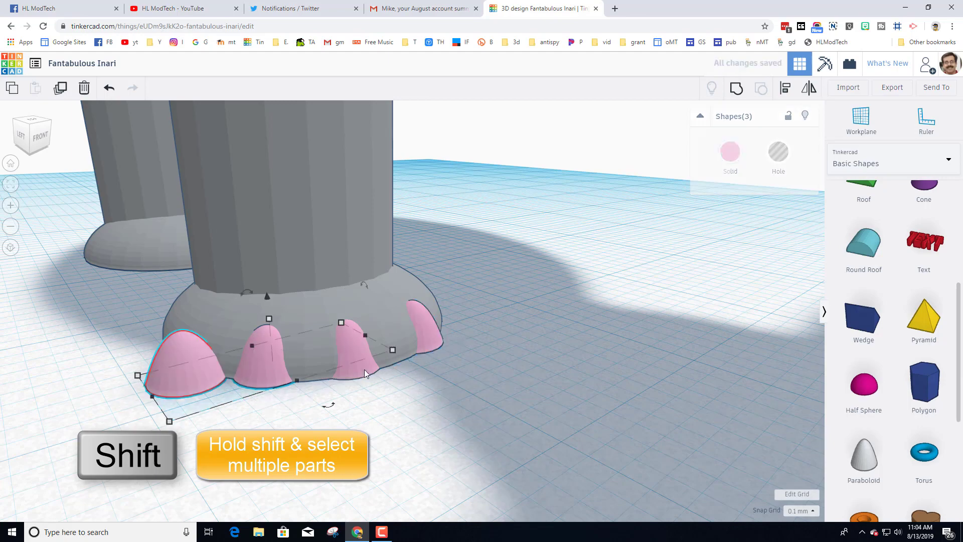
Move the toenail copies onto the back foot and rotate them to follow its edge
{"action": "left_click_drag", "start_coordinate": [174, 369], "coordinate": [151, 276]}
{"action": "scroll", "coordinate": [99, 396], "scroll_direction": "down", "scroll_amount": 2}
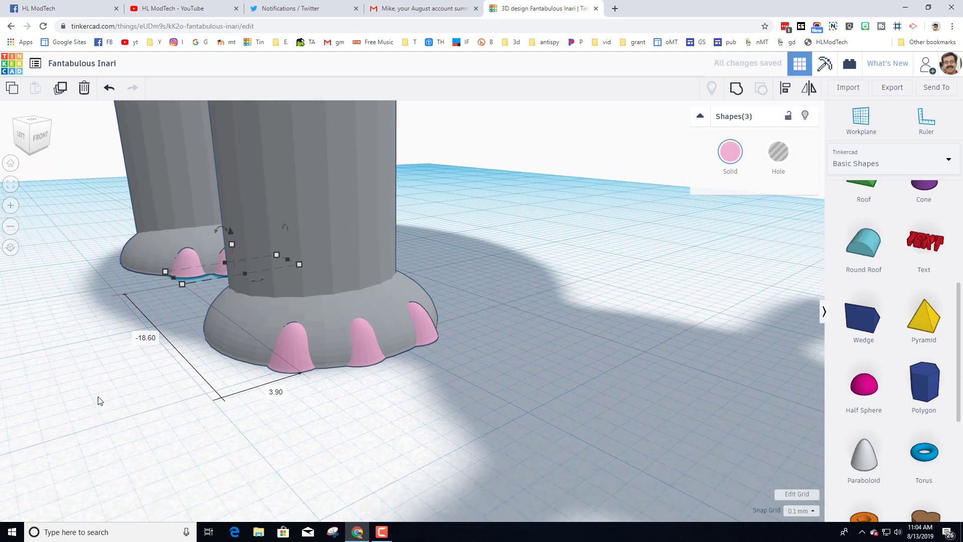
{"action": "right_click_drag", "start_coordinate": [99, 396], "coordinate": [166, 383]}
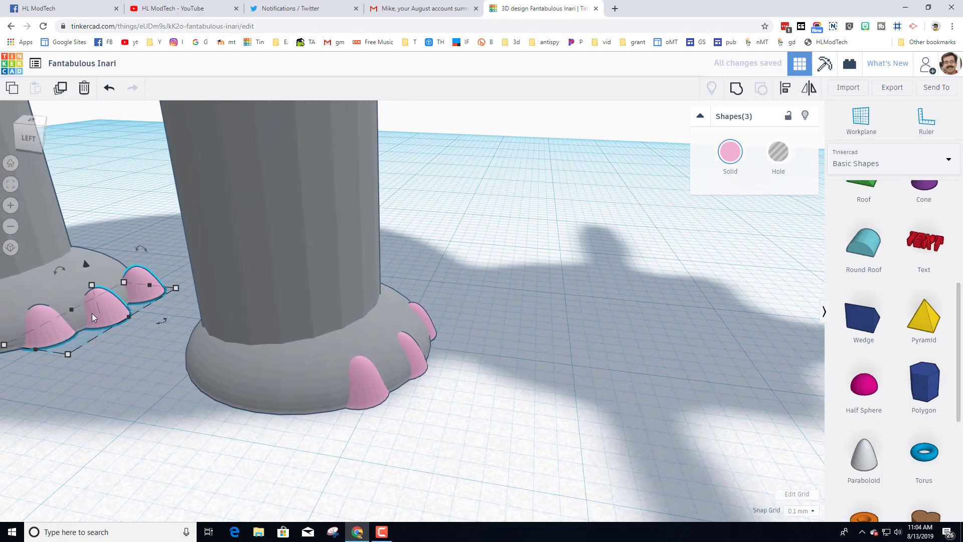
{"action": "left_click_drag", "start_coordinate": [107, 314], "coordinate": [103, 314]}
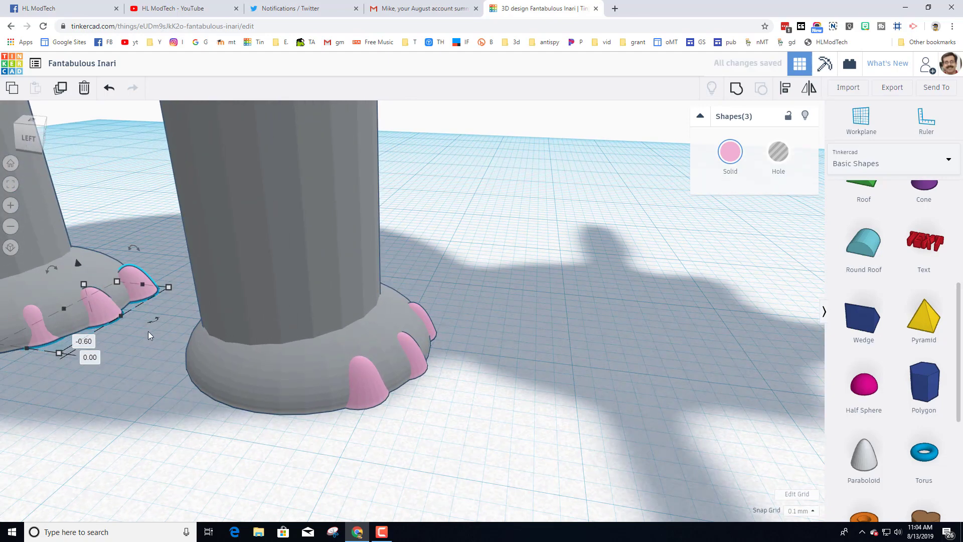
{"action": "left_click_drag", "start_coordinate": [179, 315], "coordinate": [181, 314]}
{"action": "left_click", "coordinate": [111, 387]}
{"action": "scroll", "coordinate": [162, 389], "scroll_direction": "down", "scroll_amount": 1}
{"action": "scroll", "coordinate": [321, 413], "scroll_direction": "down", "scroll_amount": 8}
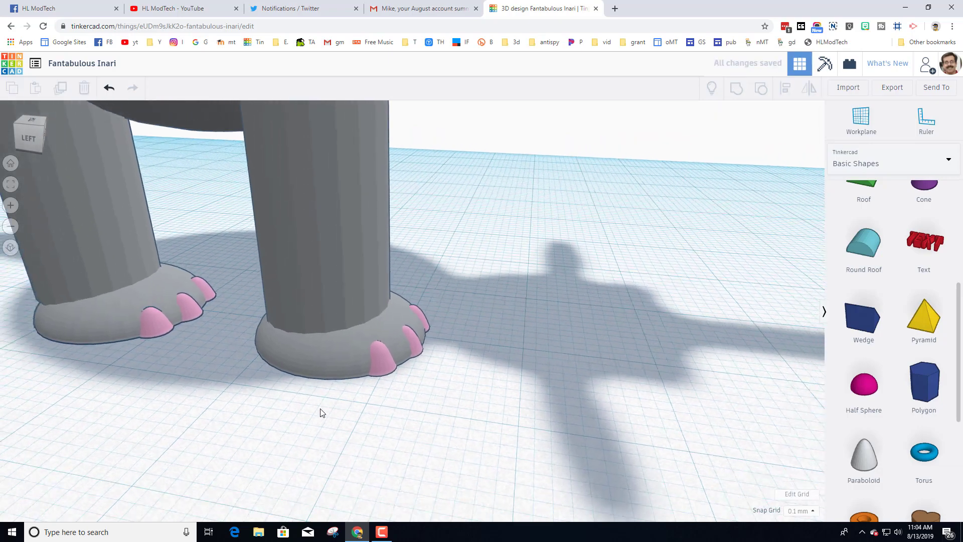
{"action": "scroll", "coordinate": [413, 390], "scroll_direction": "down", "scroll_amount": 2}
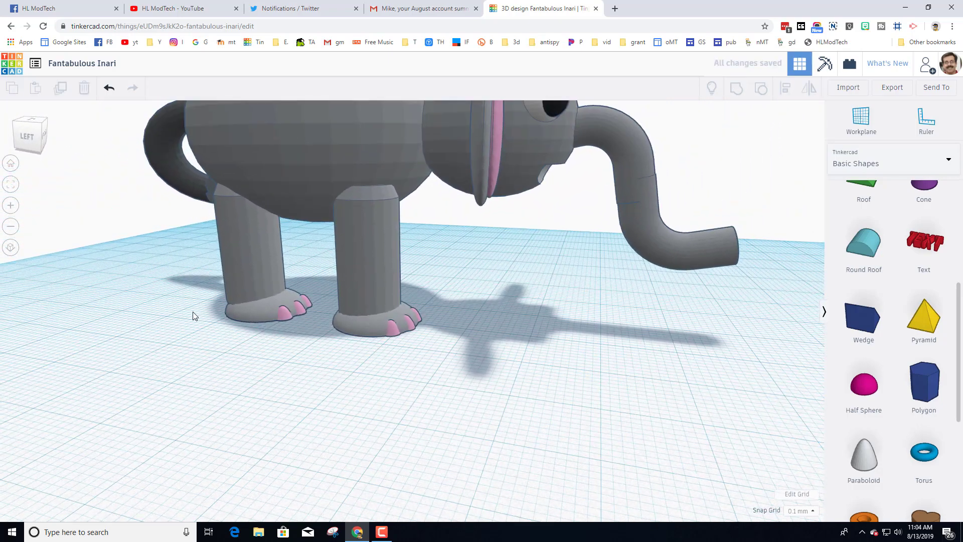
Group both left legs with their feet and toenails into one piece
{"action": "left_click_drag", "start_coordinate": [416, 361], "coordinate": [427, 357]}
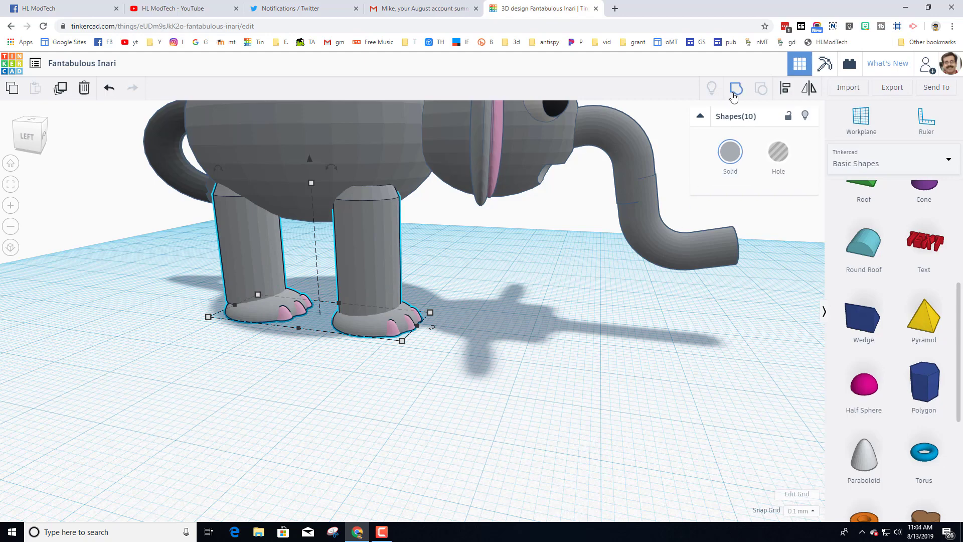
{"action": "key", "text": "ctrl+g"}
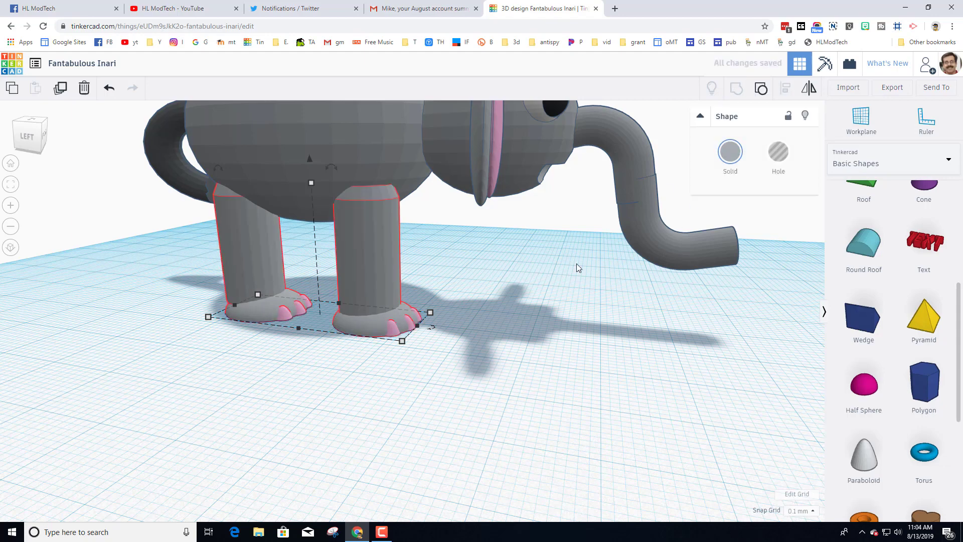
{"action": "right_click_drag", "start_coordinate": [607, 288], "coordinate": [436, 287]}
Make both leg groups multicolour so their toenails stay pink
{"action": "left_click", "coordinate": [529, 306]}
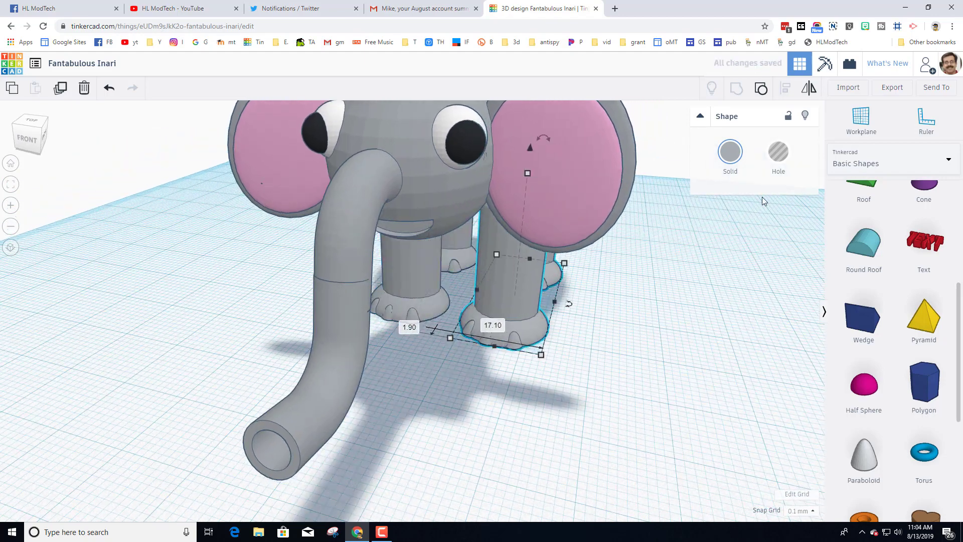
{"action": "left_click", "coordinate": [730, 152]}
{"action": "left_click", "coordinate": [734, 290]}
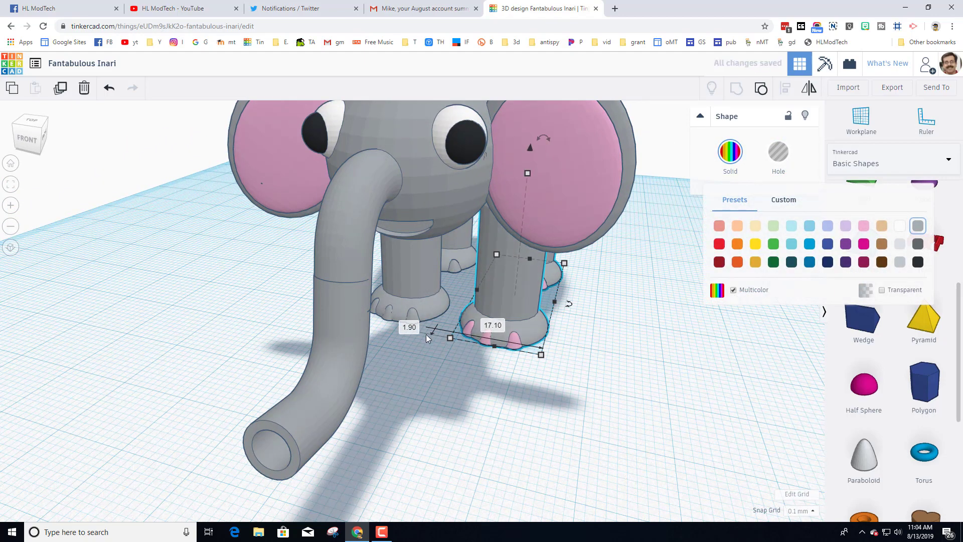
{"action": "left_click", "coordinate": [412, 282]}
{"action": "left_click", "coordinate": [730, 152]}
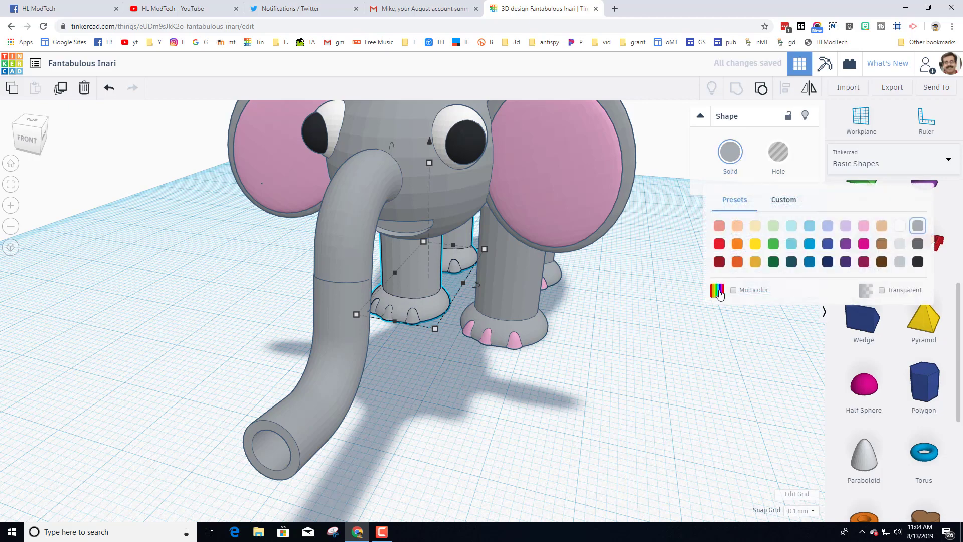
{"action": "left_click", "coordinate": [734, 290]}
Orbit back to the elephant's left side to view the finished model
{"action": "right_click_drag", "start_coordinate": [645, 385], "coordinate": [553, 372]}
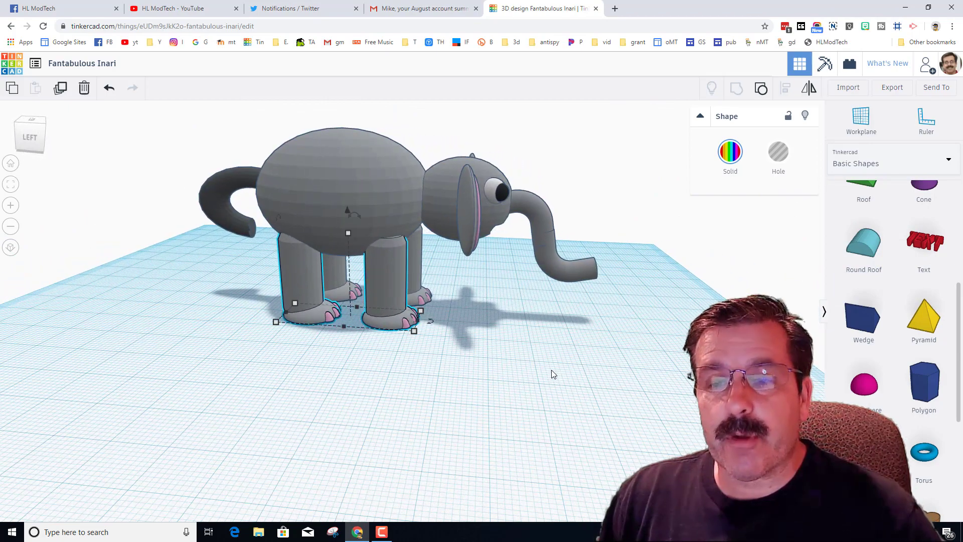